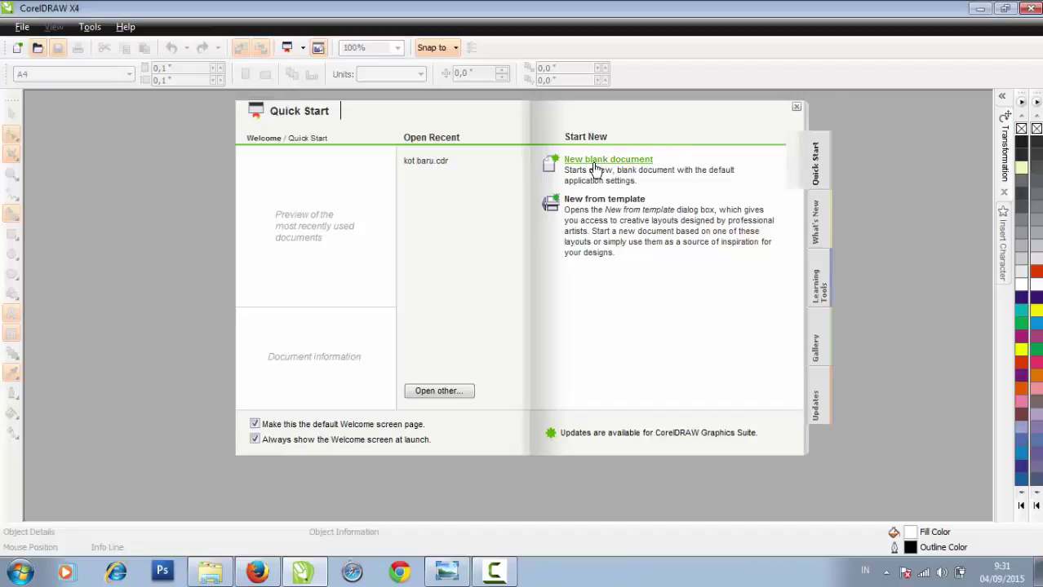
Create a new blank document with meters as the units and landscape page orientation
{"action": "left_click", "coordinate": [594, 169]}
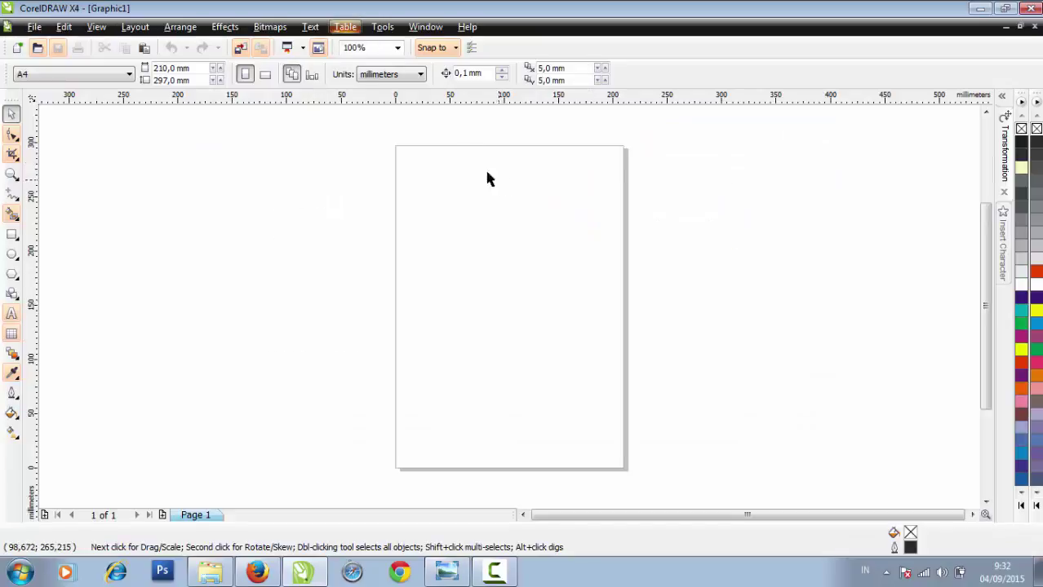
{"action": "left_click", "coordinate": [390, 74]}
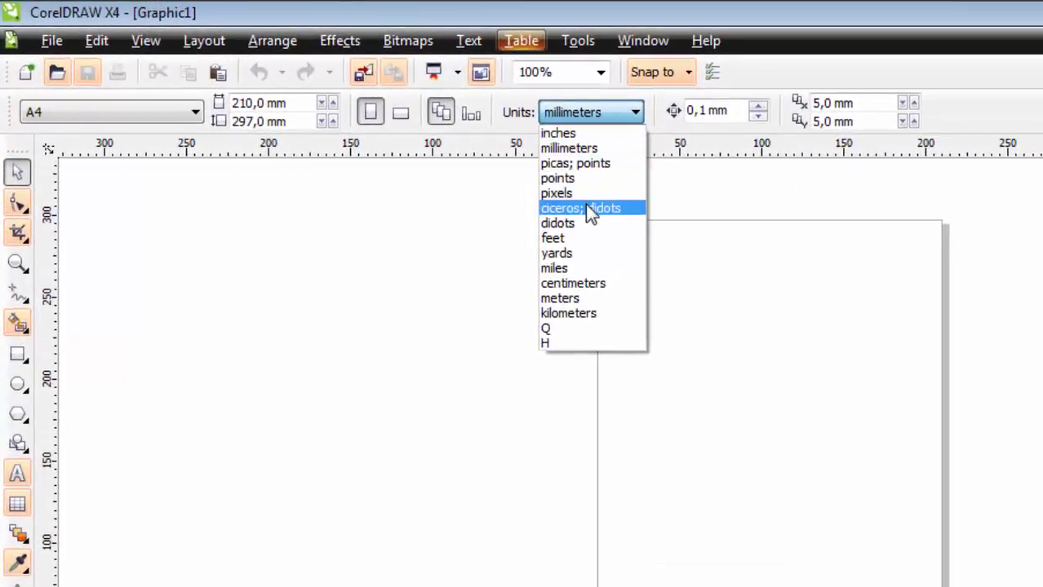
{"action": "left_click", "coordinate": [591, 298]}
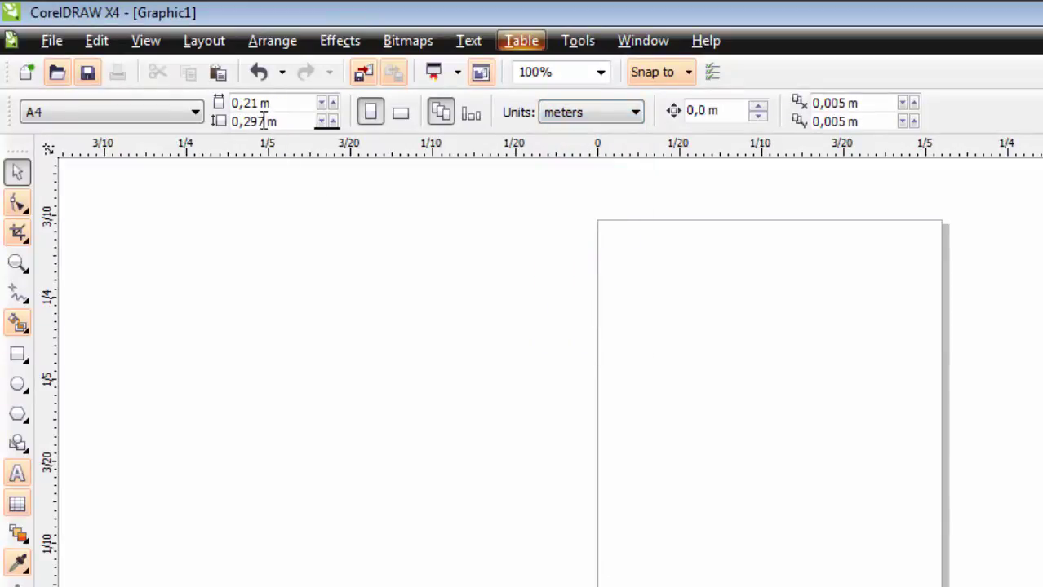
{"action": "left_click", "coordinate": [402, 113]}
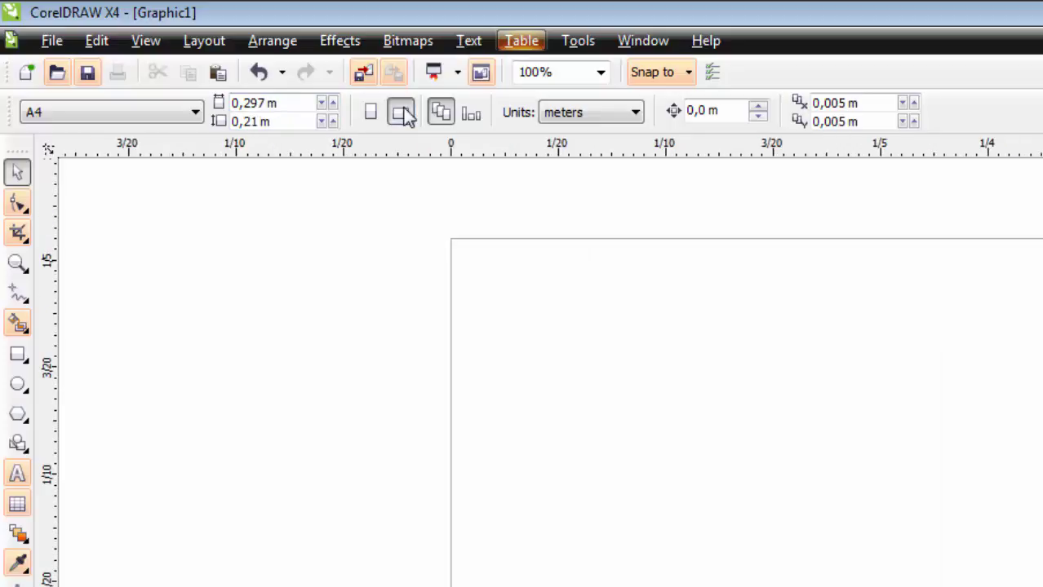
Set the page size to 3 m wide and 1 m high
{"action": "double_click", "coordinate": [265, 102]}
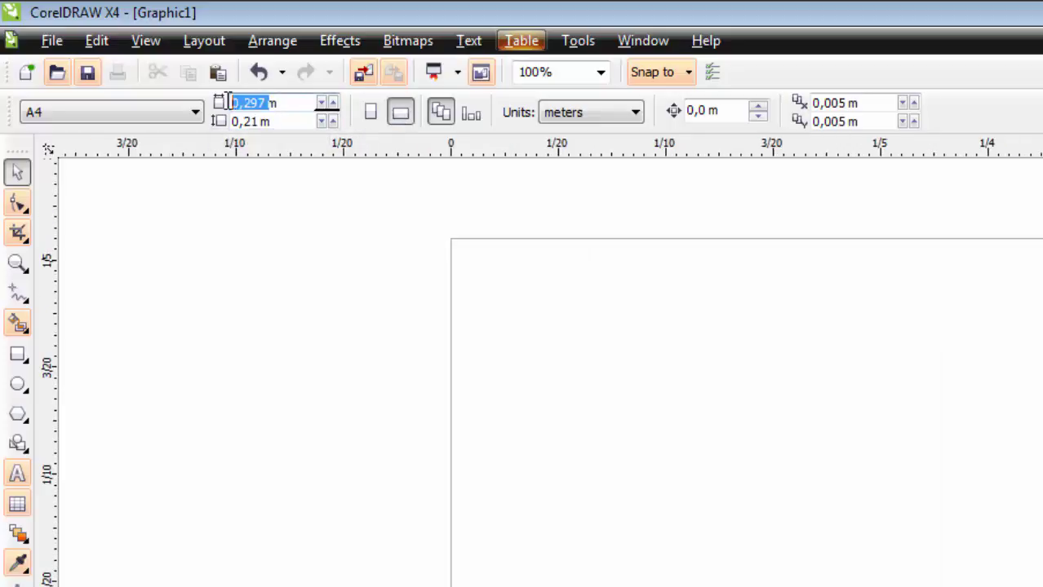
{"action": "type", "text": "3m"}
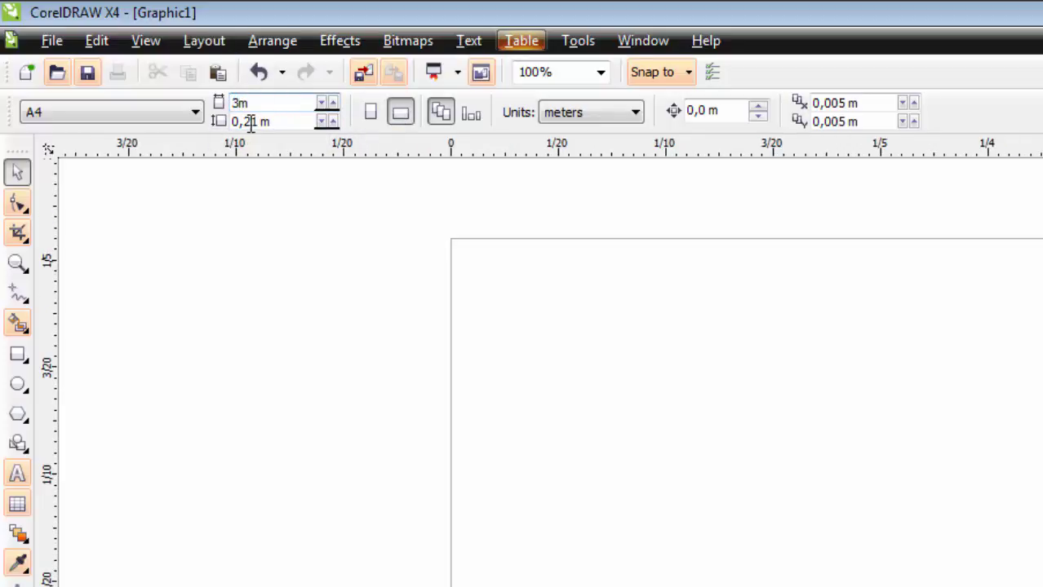
{"action": "double_click", "coordinate": [253, 122]}
{"action": "type", "text": "1"}
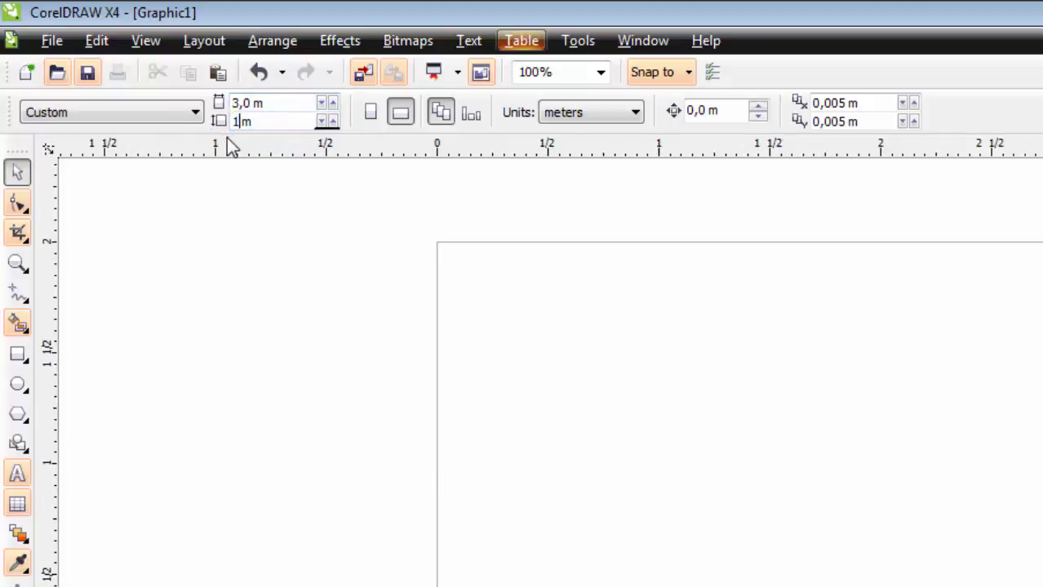
{"action": "key", "text": "Return"}
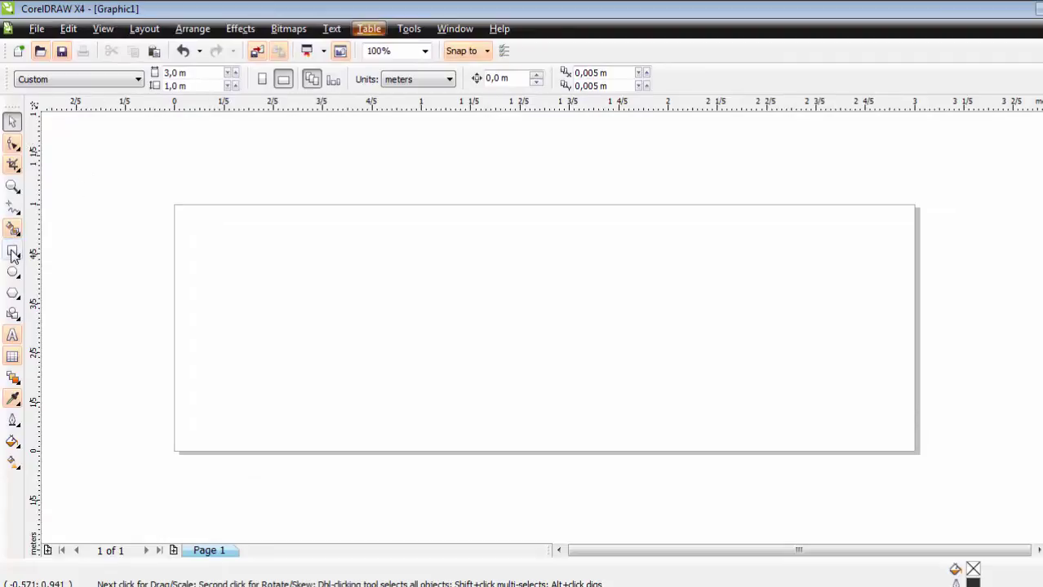
Draw a rectangle about 1.58 m by 1.07 m over the page's left half and proportionally set its height to 1 m
{"action": "key", "text": "F6"}
{"action": "left_click_drag", "start_coordinate": [156, 173], "coordinate": [545, 438]}
{"action": "left_click_drag", "start_coordinate": [136, 72], "coordinate": [97, 74]}
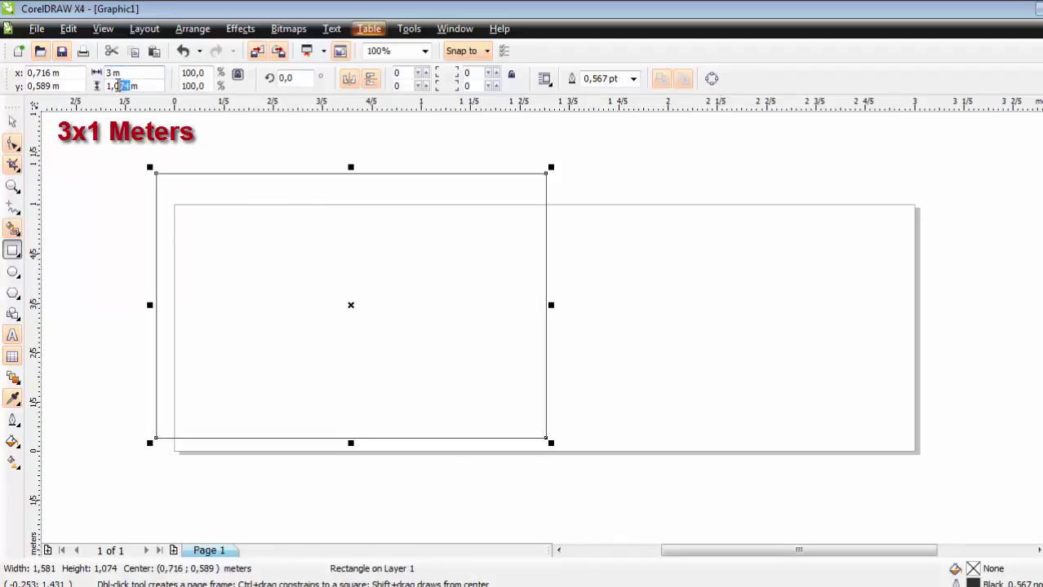
{"action": "key", "text": "Return"}
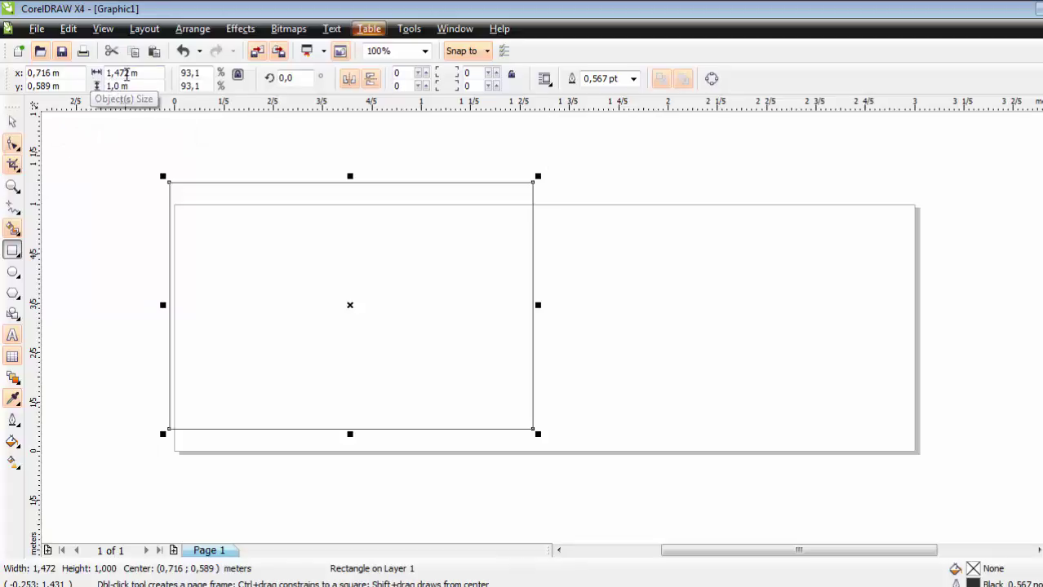
Resize the rectangle to 3 m wide by 1 m high with the proportion lock off, and center it on the page
{"action": "left_click_drag", "start_coordinate": [137, 73], "coordinate": [84, 75]}
{"action": "type", "text": "3"}
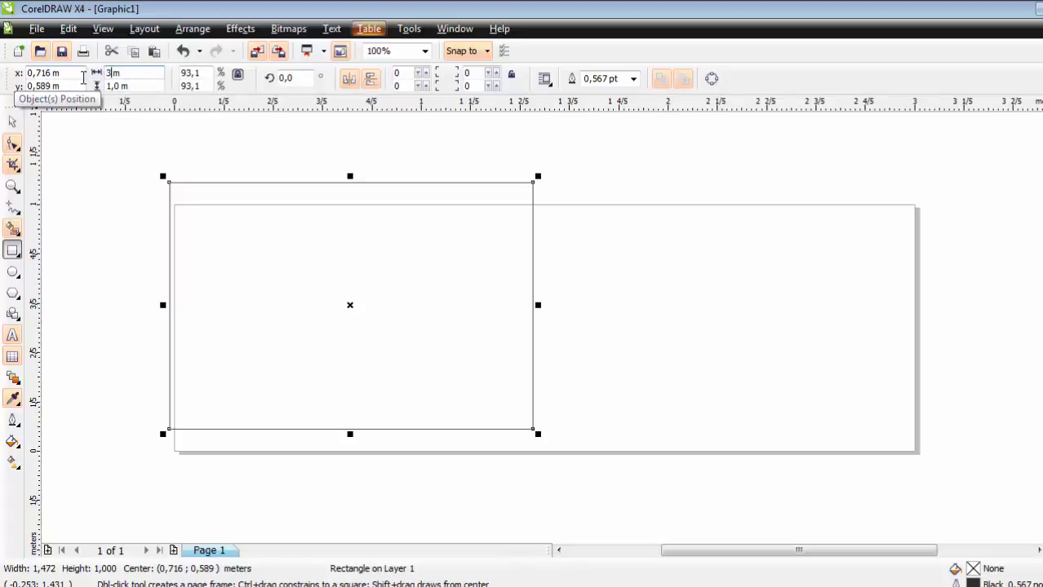
{"action": "key", "text": "Return"}
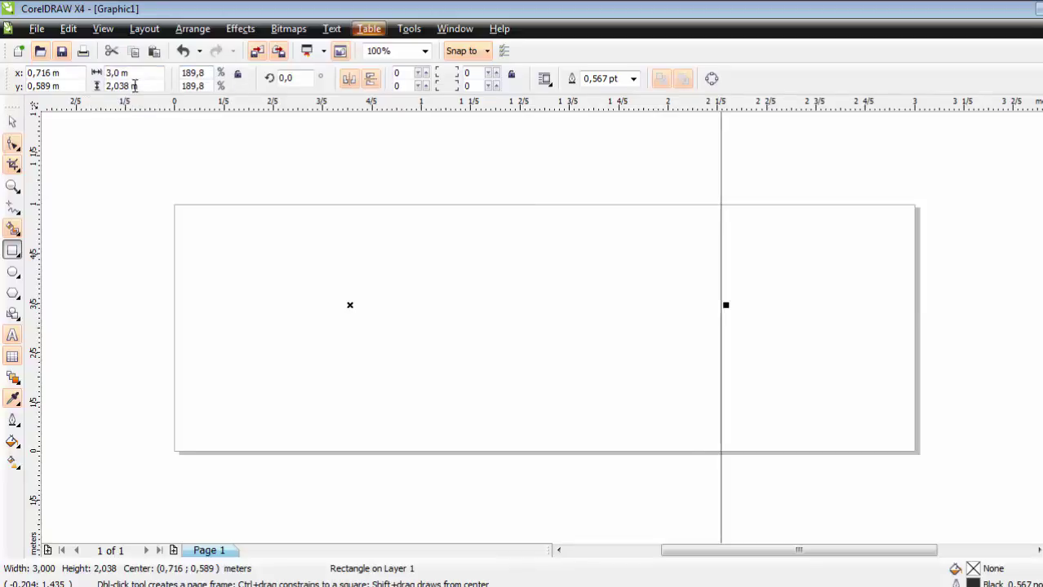
{"action": "left_click_drag", "start_coordinate": [135, 86], "coordinate": [100, 92]}
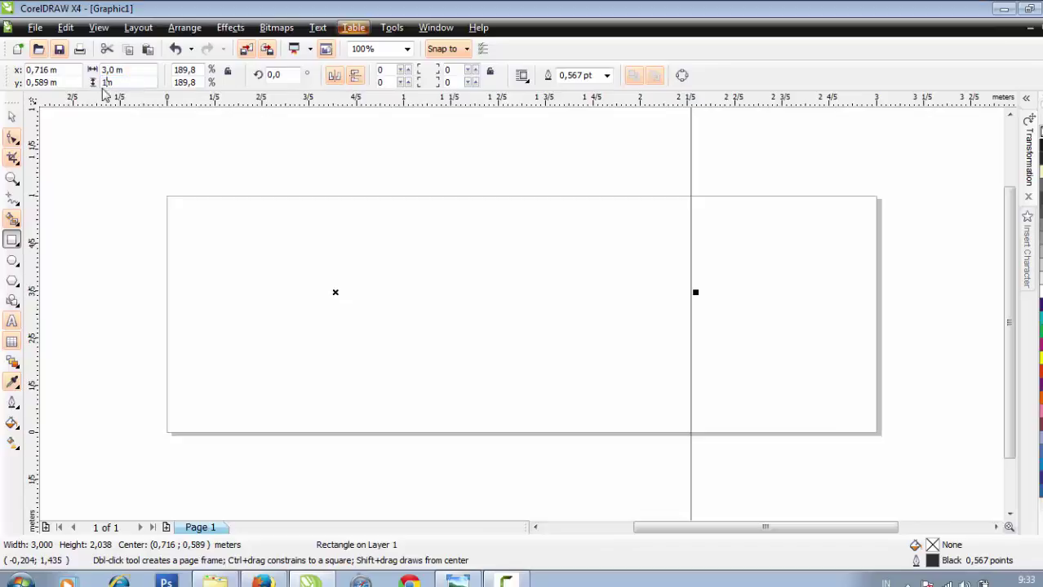
{"action": "type", "text": "1"}
{"action": "key", "text": "Return"}
{"action": "key", "text": "p"}
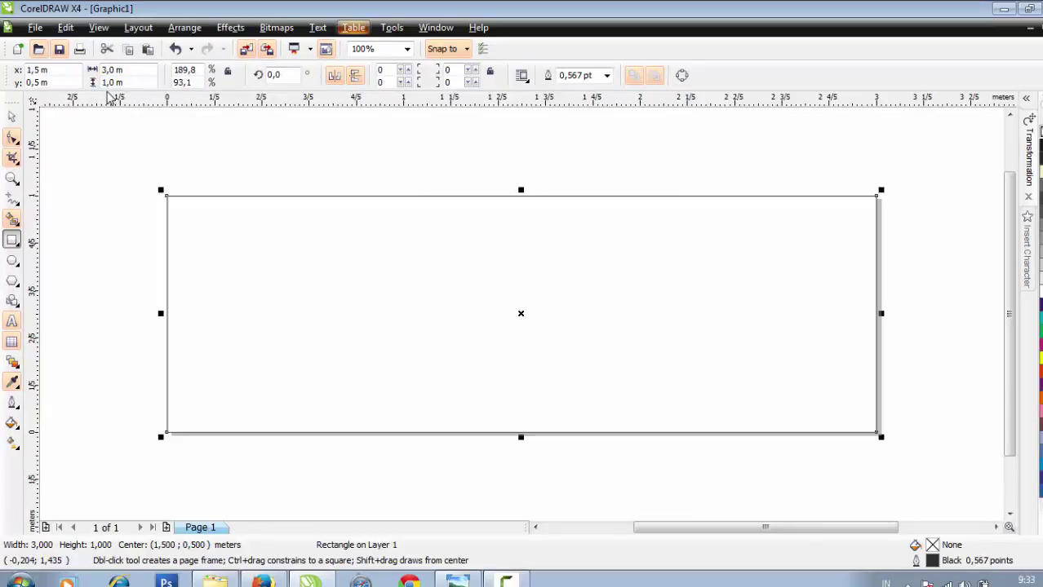
{"action": "left_click", "coordinate": [15, 119]}
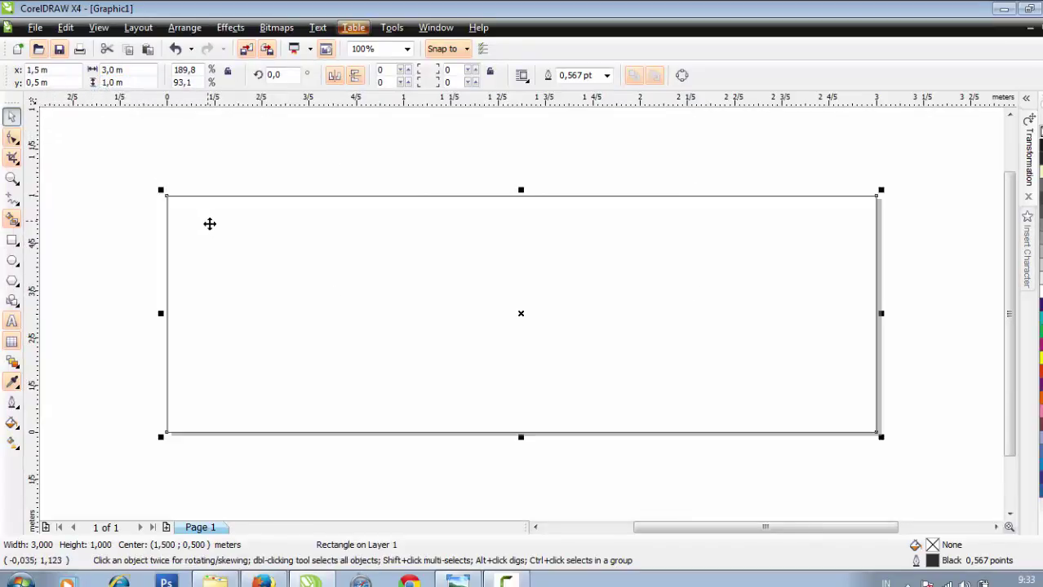
{"action": "left_click", "coordinate": [210, 223]}
{"action": "left_click", "coordinate": [244, 260]}
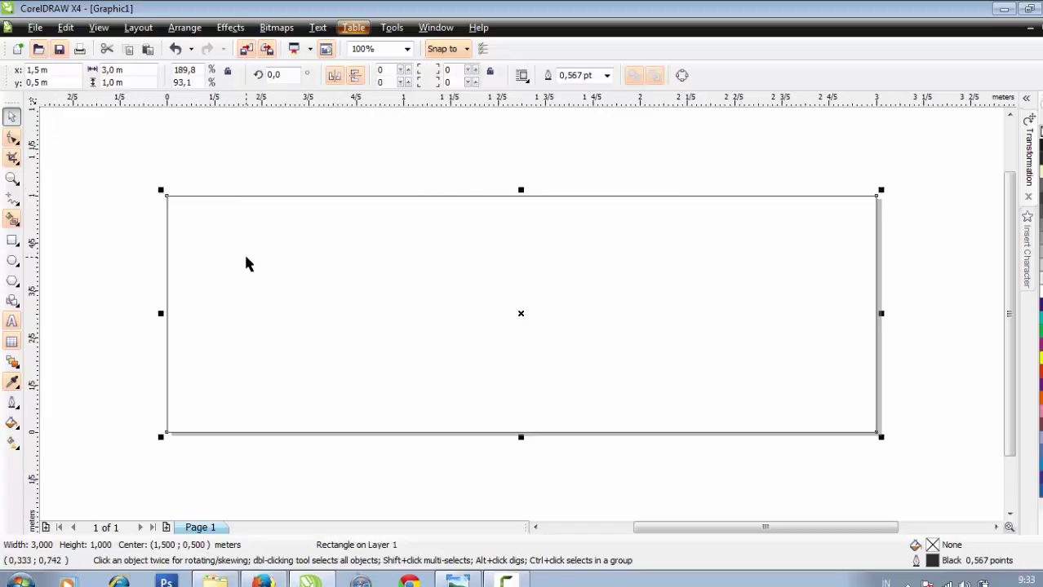
{"action": "left_click", "coordinate": [143, 223]}
{"action": "scroll", "coordinate": [445, 223], "scroll_direction": "down", "scroll_amount": 1}
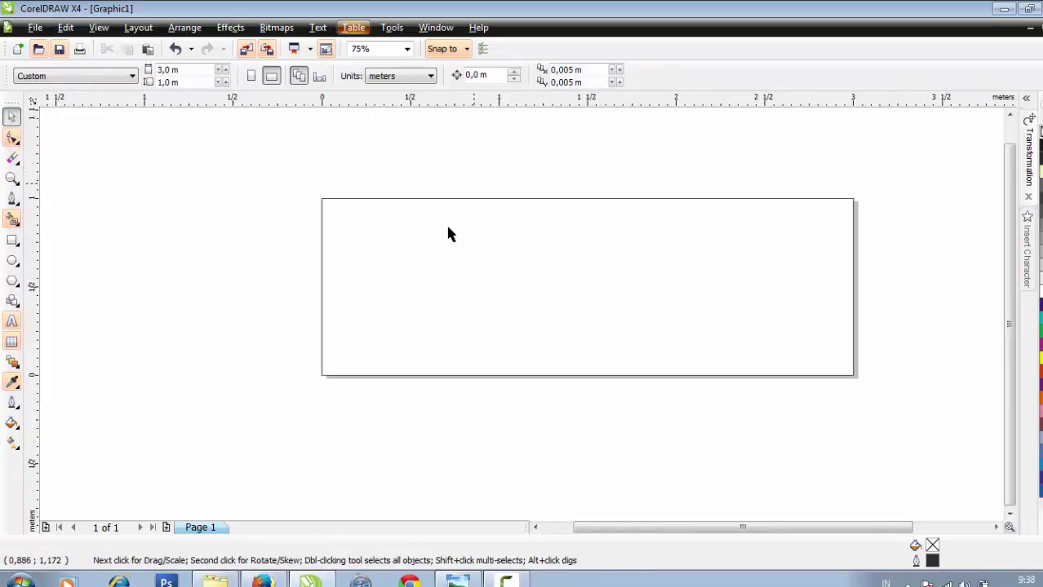
{"action": "left_click", "coordinate": [490, 376]}
{"action": "left_click", "coordinate": [188, 234]}
Import the images 1.jpg, 2.jpg and 3.jpg together from folder 1 in iklan besok
{"action": "left_click", "coordinate": [36, 29]}
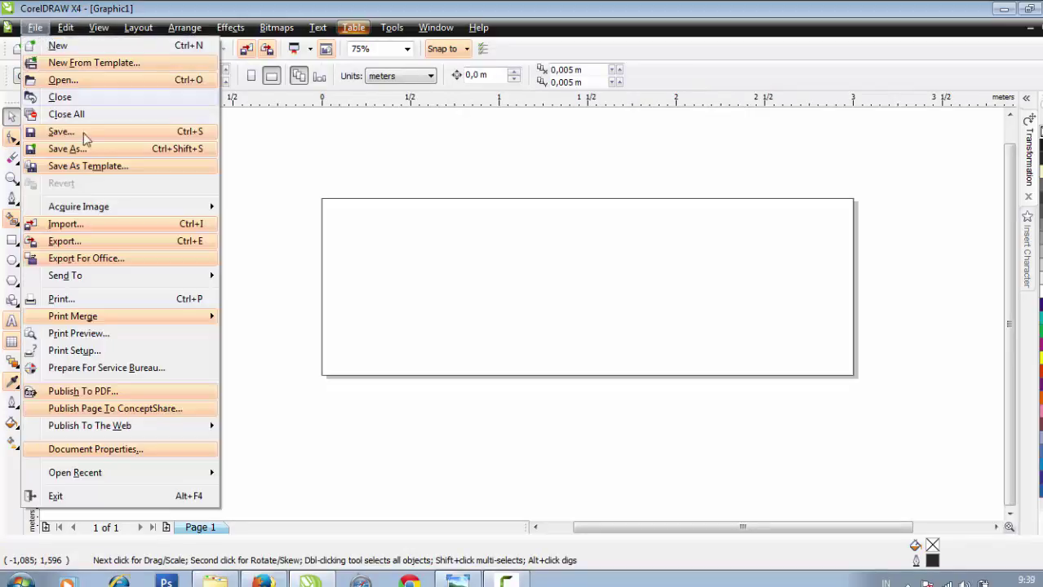
{"action": "left_click", "coordinate": [83, 223]}
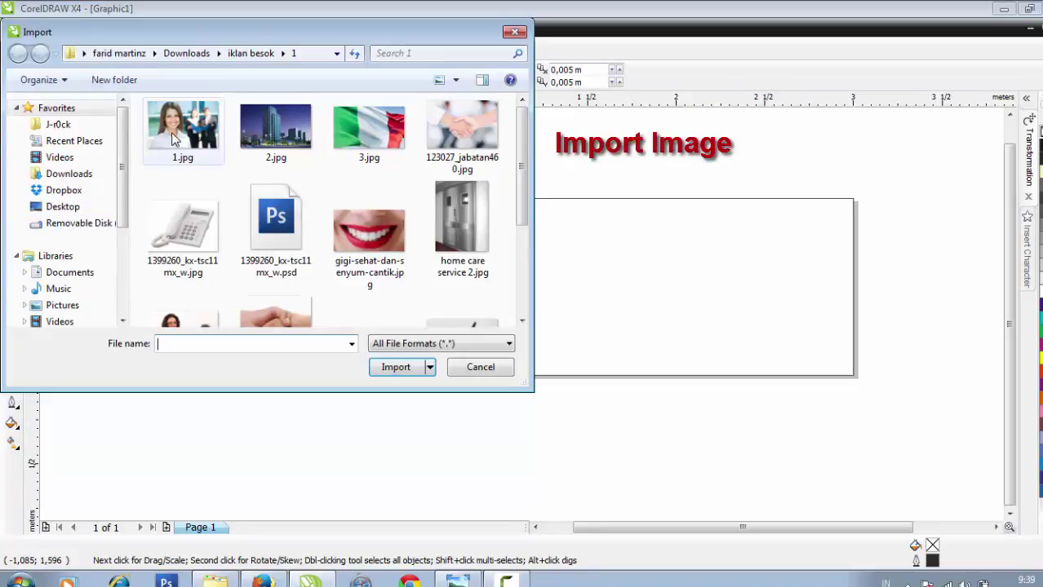
{"action": "left_click", "coordinate": [171, 132]}
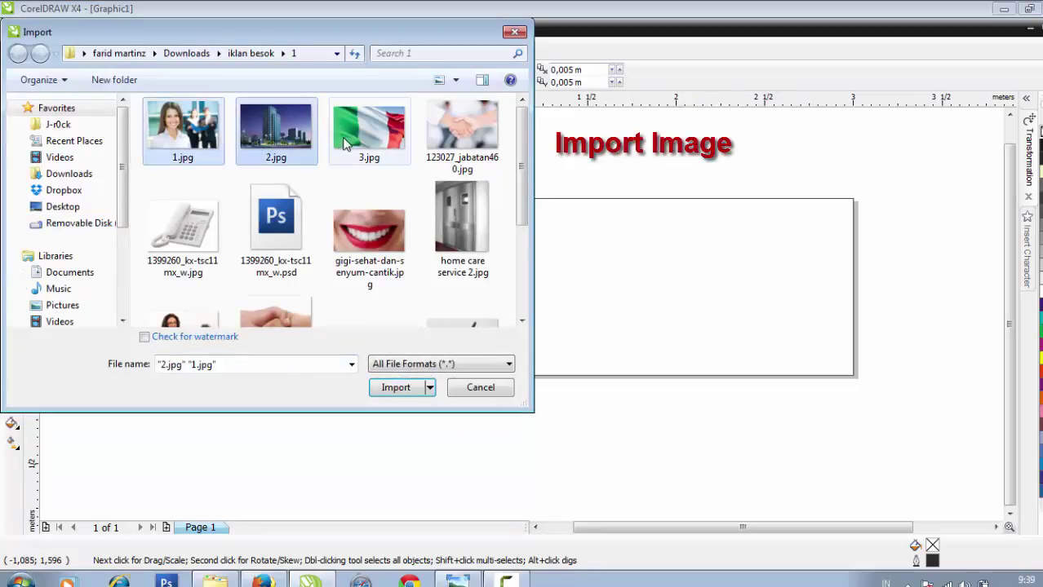
{"action": "left_click", "coordinate": [369, 130], "text": "ctrl"}
{"action": "left_click", "coordinate": [408, 389]}
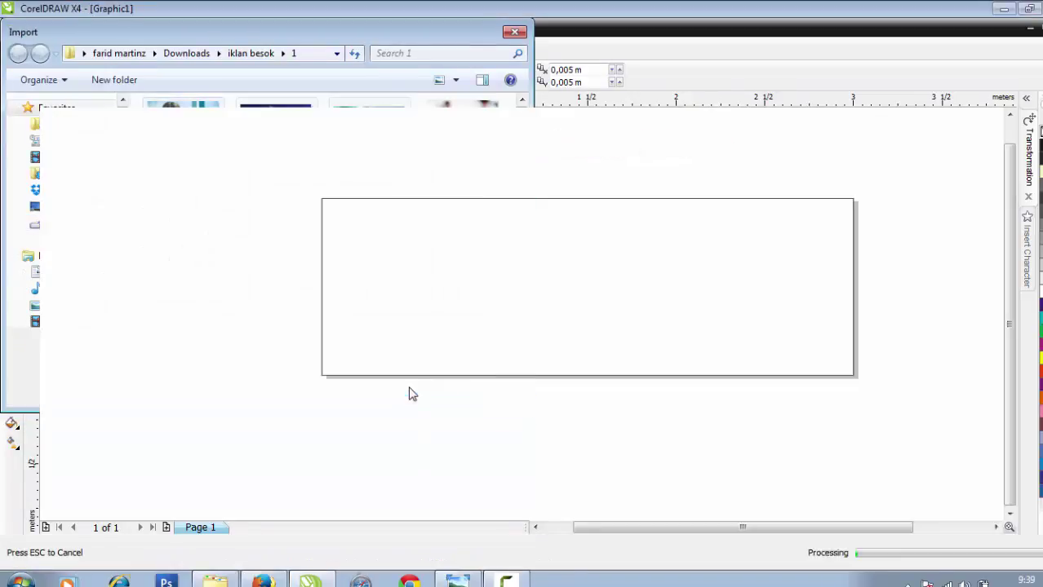
Place the three imported images in the empty area left of the page, with the flag about 0.46 m wide
{"action": "left_click_drag", "start_coordinate": [112, 145], "coordinate": [193, 198]}
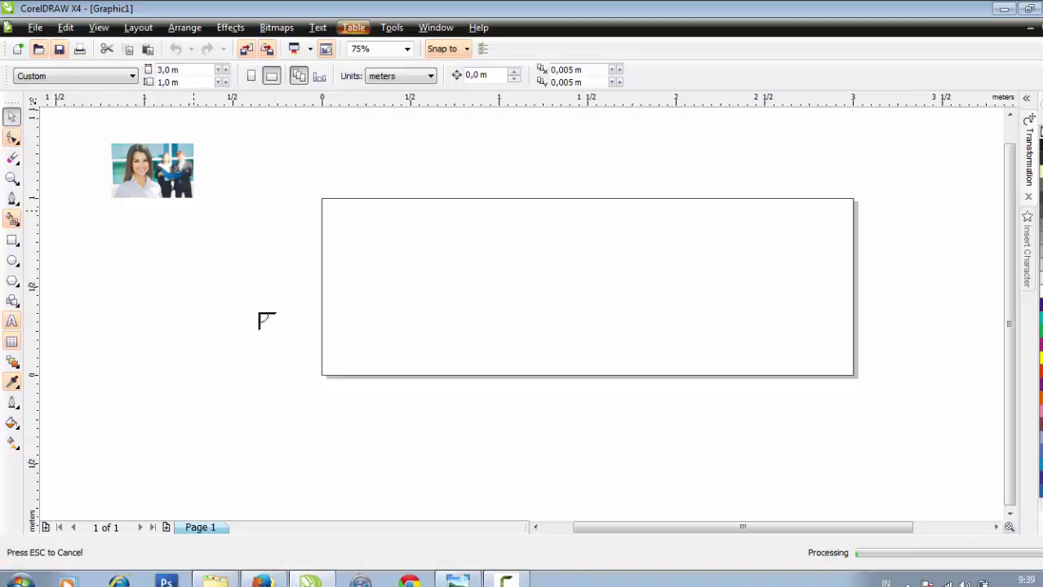
{"action": "left_click", "coordinate": [198, 247]}
{"action": "left_click", "coordinate": [230, 308]}
{"action": "left_click_drag", "start_coordinate": [257, 306], "coordinate": [179, 351]}
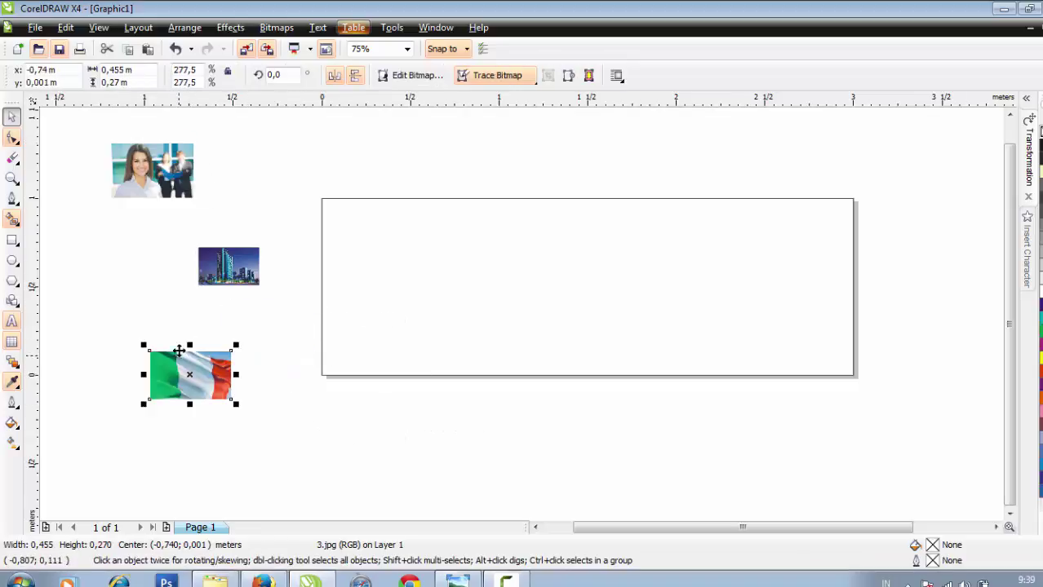
Move the city image up beside the first photo and the flag image up into the free space below it
{"action": "left_click_drag", "start_coordinate": [232, 268], "coordinate": [285, 172]}
{"action": "left_click_drag", "start_coordinate": [202, 353], "coordinate": [266, 245]}
{"action": "scroll", "coordinate": [266, 245], "scroll_direction": "up", "scroll_amount": 2}
{"action": "scroll", "coordinate": [594, 357], "scroll_direction": "up", "scroll_amount": 2}
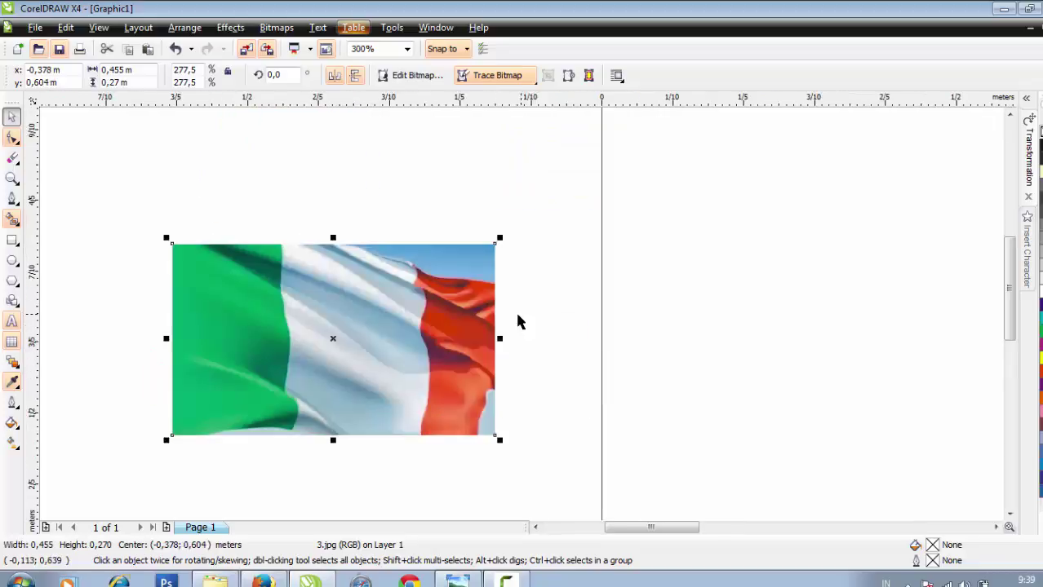
{"action": "left_click", "coordinate": [432, 303]}
{"action": "left_click", "coordinate": [532, 299]}
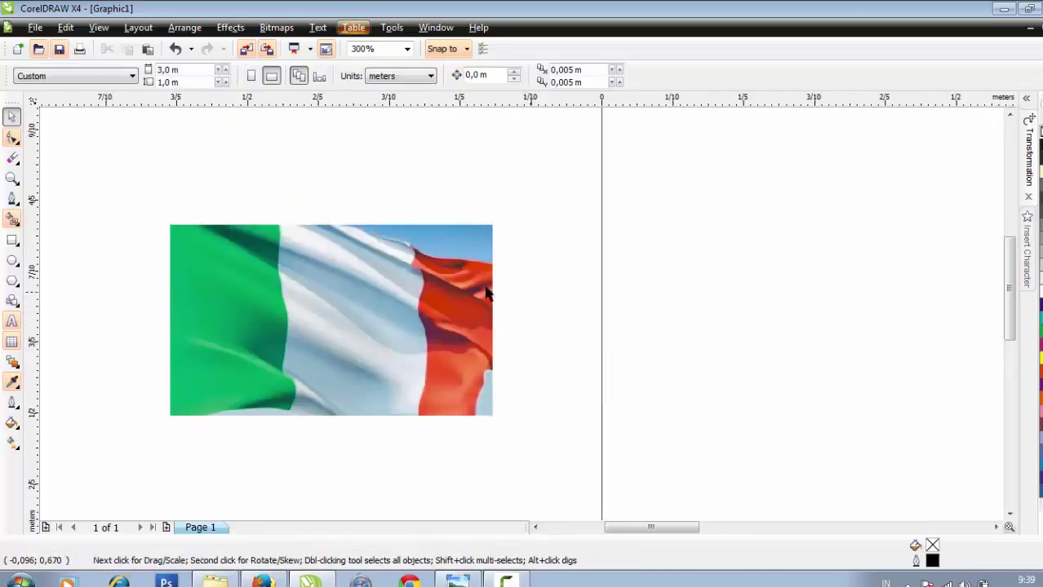
{"action": "left_click_drag", "start_coordinate": [440, 284], "coordinate": [435, 271]}
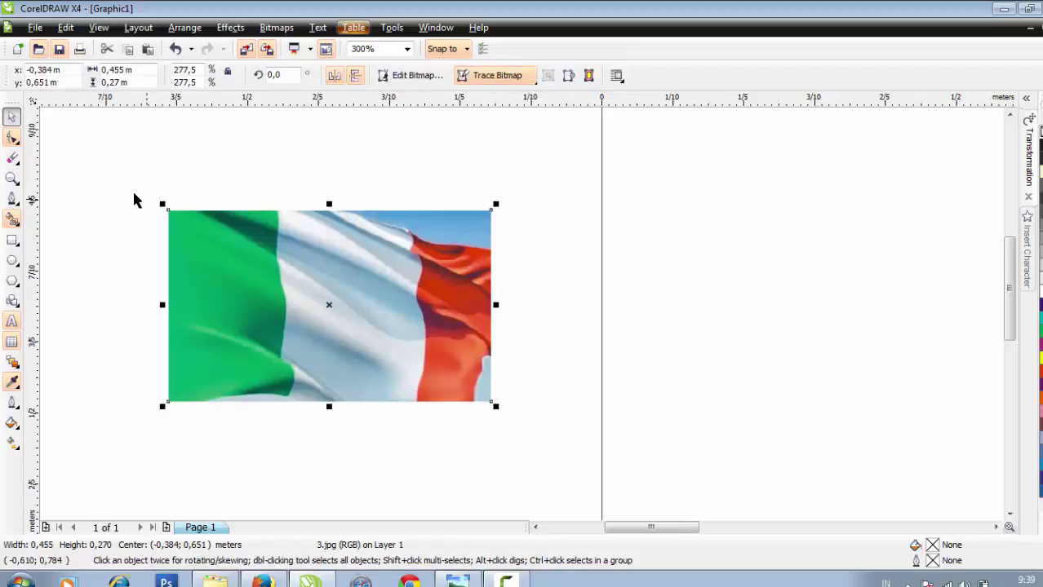
Begin a Pen tool path with a straight line about 0.245 m long just above the flag image, starting at its left edge
{"action": "left_click", "coordinate": [12, 198]}
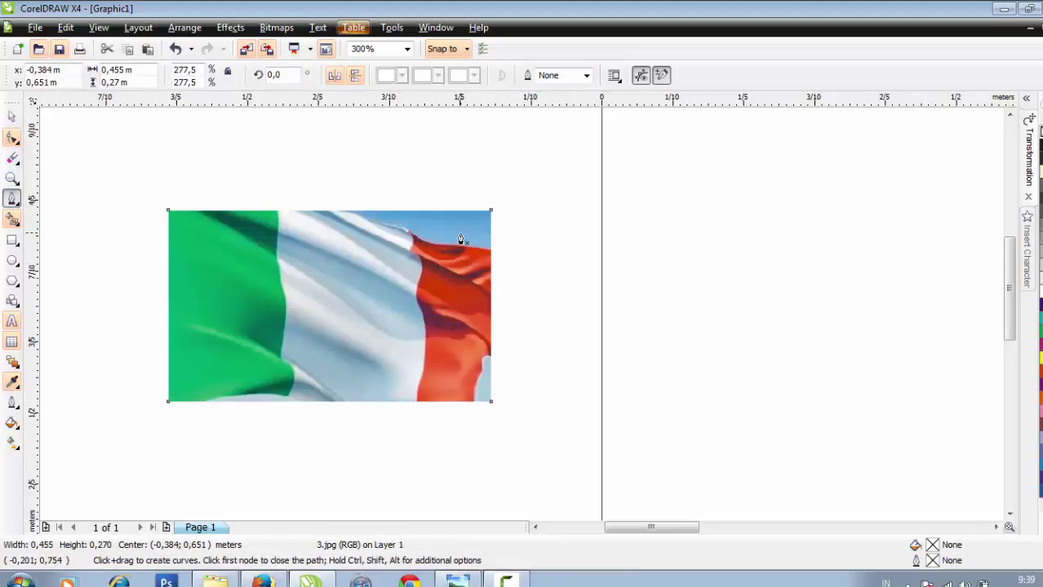
{"action": "scroll", "coordinate": [402, 150], "scroll_direction": "up", "scroll_amount": 2}
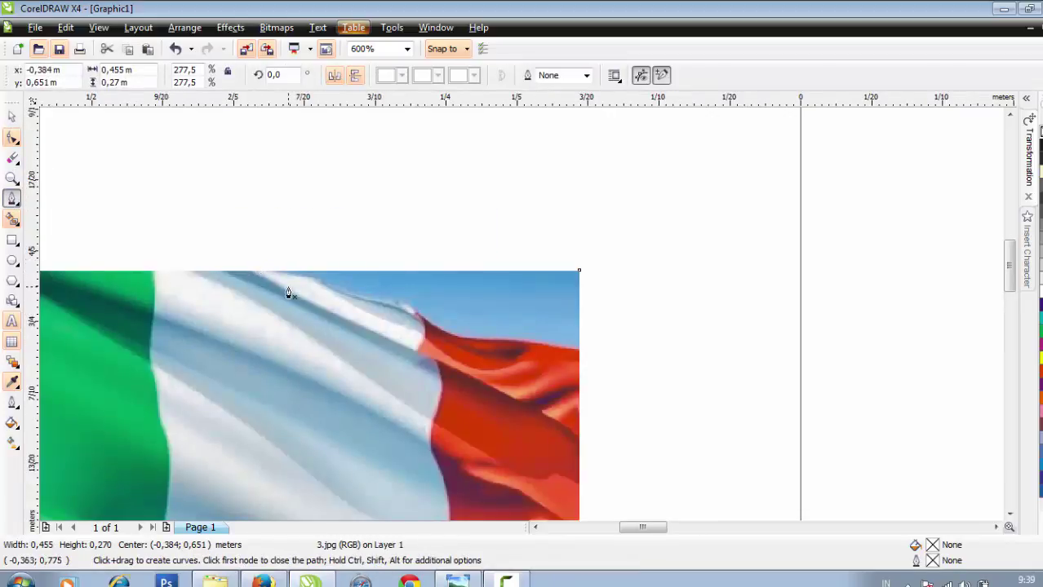
{"action": "scroll", "coordinate": [392, 309], "scroll_direction": "down", "scroll_amount": 2}
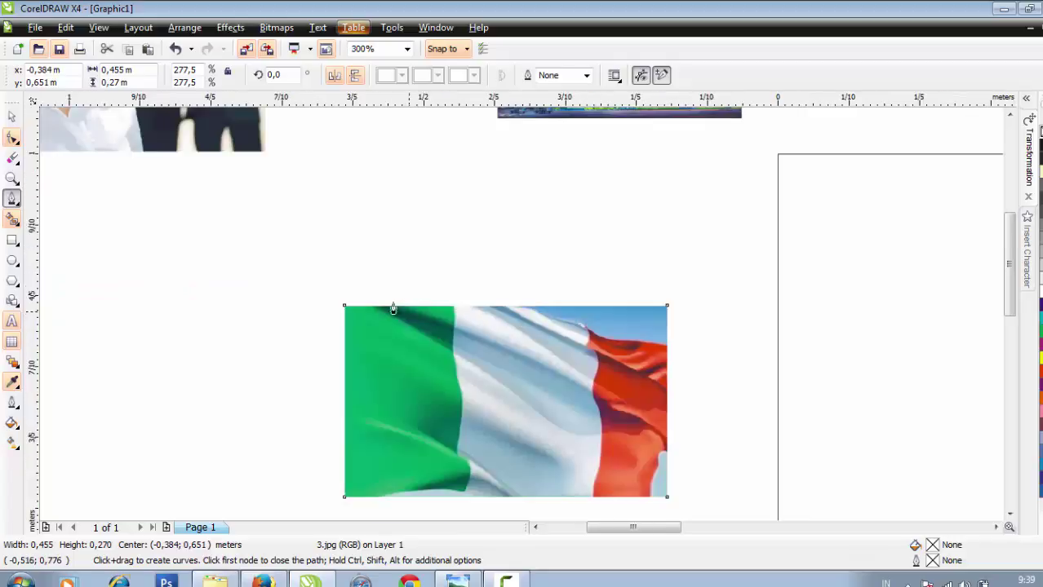
{"action": "left_click", "coordinate": [344, 294]}
{"action": "left_click", "coordinate": [517, 294]}
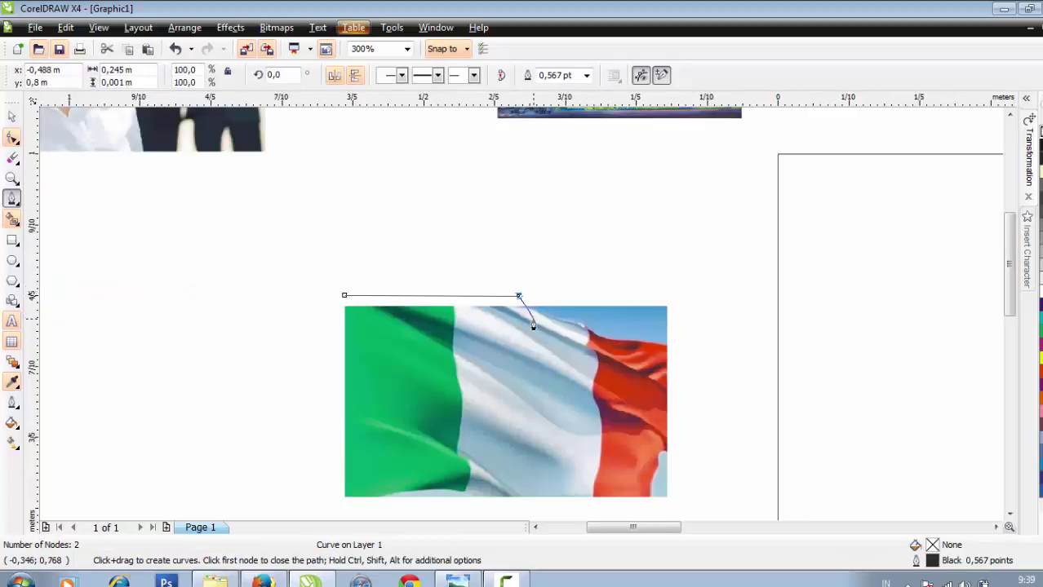
{"action": "scroll", "coordinate": [532, 324], "scroll_direction": "up", "scroll_amount": 4}
{"action": "scroll", "coordinate": [507, 294], "scroll_direction": "up", "scroll_amount": 2}
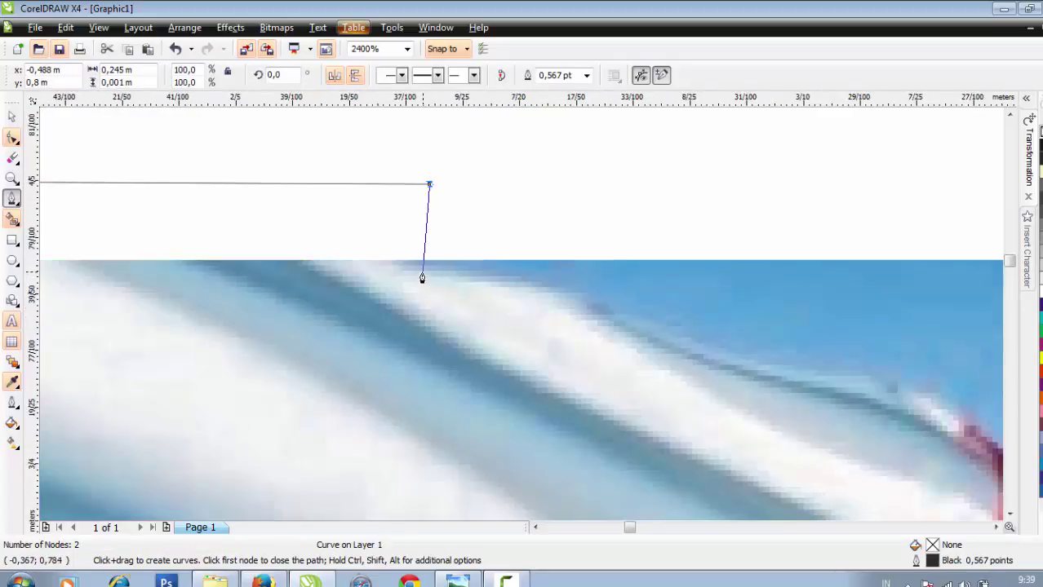
Continue the pen path with curved segments along the upper edge of the flag's white band up to the red band
{"action": "left_click_drag", "start_coordinate": [417, 271], "coordinate": [444, 276]}
{"action": "left_click_drag", "start_coordinate": [565, 286], "coordinate": [613, 308]}
{"action": "scroll", "coordinate": [529, 323], "scroll_direction": "down", "scroll_amount": 2}
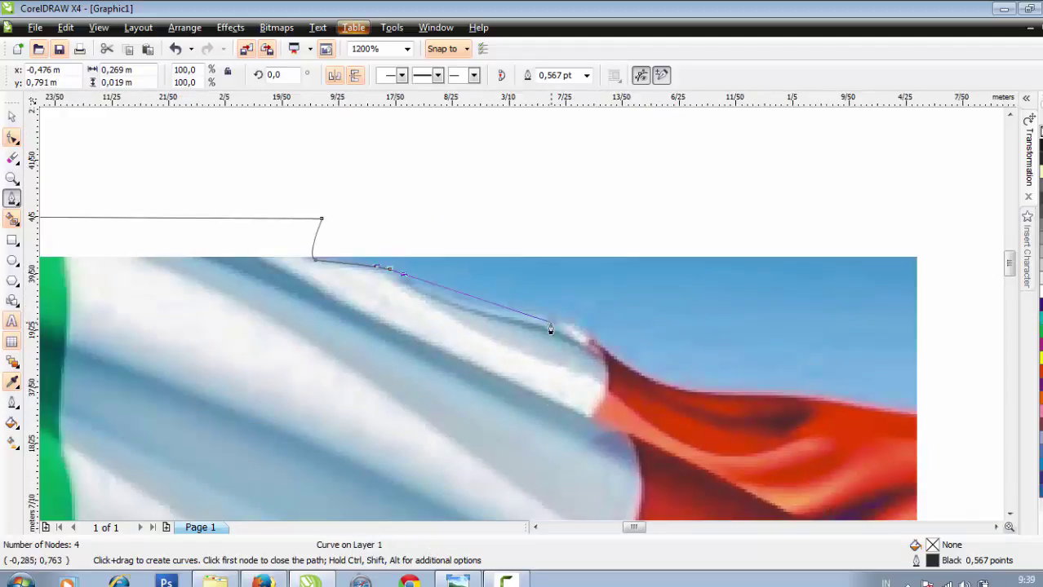
{"action": "left_click_drag", "start_coordinate": [531, 319], "coordinate": [608, 355]}
{"action": "scroll", "coordinate": [607, 355], "scroll_direction": "down", "scroll_amount": 1}
{"action": "scroll", "coordinate": [530, 317], "scroll_direction": "up", "scroll_amount": 2}
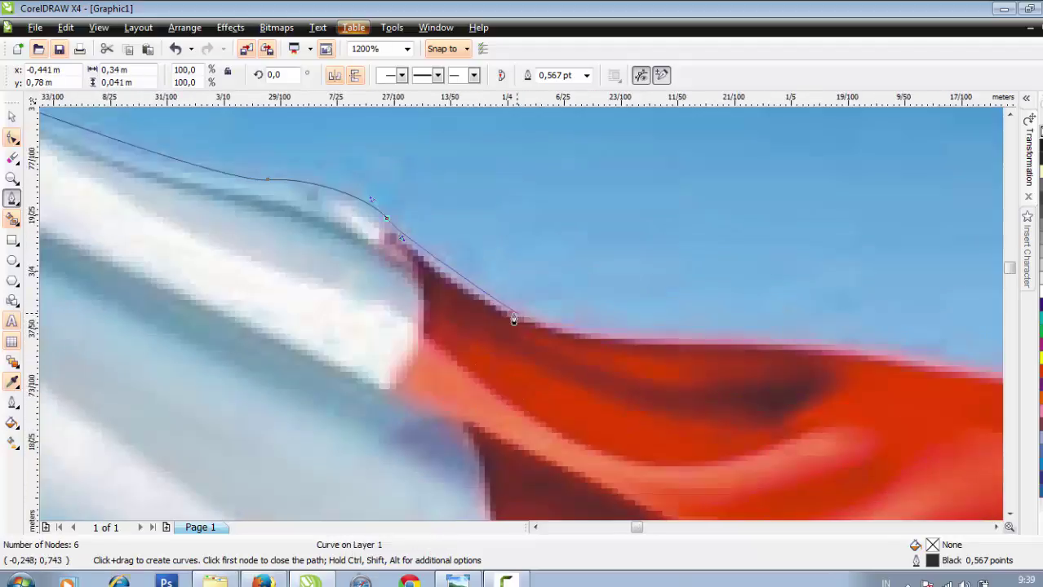
Continue the pen path with curved segments along the upper edge of the red band to just past the flag image's edge
{"action": "mouse_move", "coordinate": [498, 310]}
{"action": "left_mouse_down"}
{"action": "mouse_move", "coordinate": [522, 324]}
{"action": "mouse_move", "coordinate": [540, 312]}
{"action": "mouse_move", "coordinate": [620, 310]}
{"action": "left_mouse_up"}
{"action": "scroll", "coordinate": [524, 322], "scroll_direction": "down", "scroll_amount": 1}
{"action": "scroll", "coordinate": [566, 326], "scroll_direction": "up", "scroll_amount": 1}
{"action": "scroll", "coordinate": [559, 328], "scroll_direction": "down", "scroll_amount": 1}
{"action": "scroll", "coordinate": [581, 333], "scroll_direction": "up", "scroll_amount": 1}
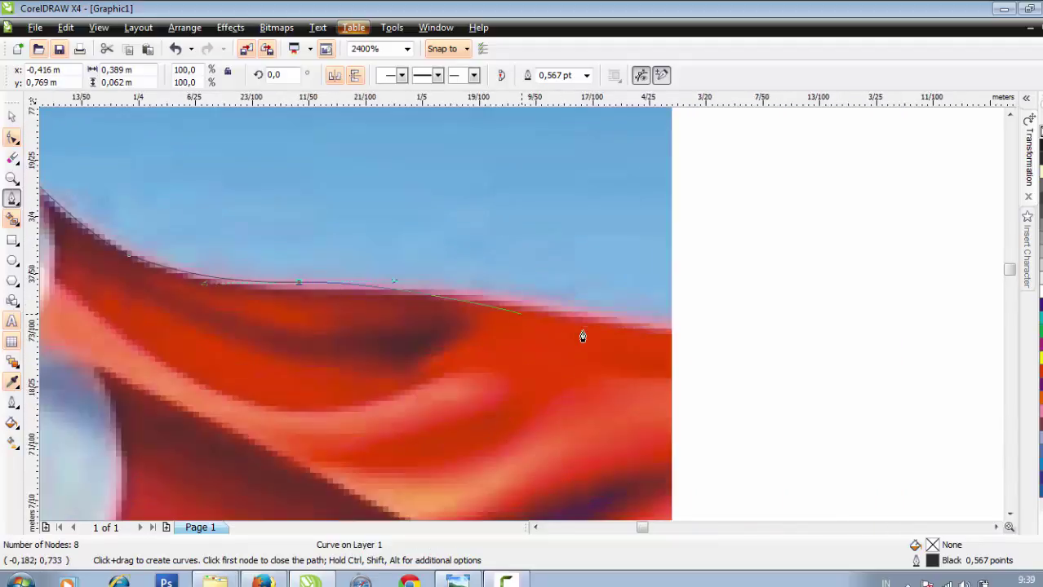
{"action": "left_click_drag", "start_coordinate": [523, 304], "coordinate": [545, 303]}
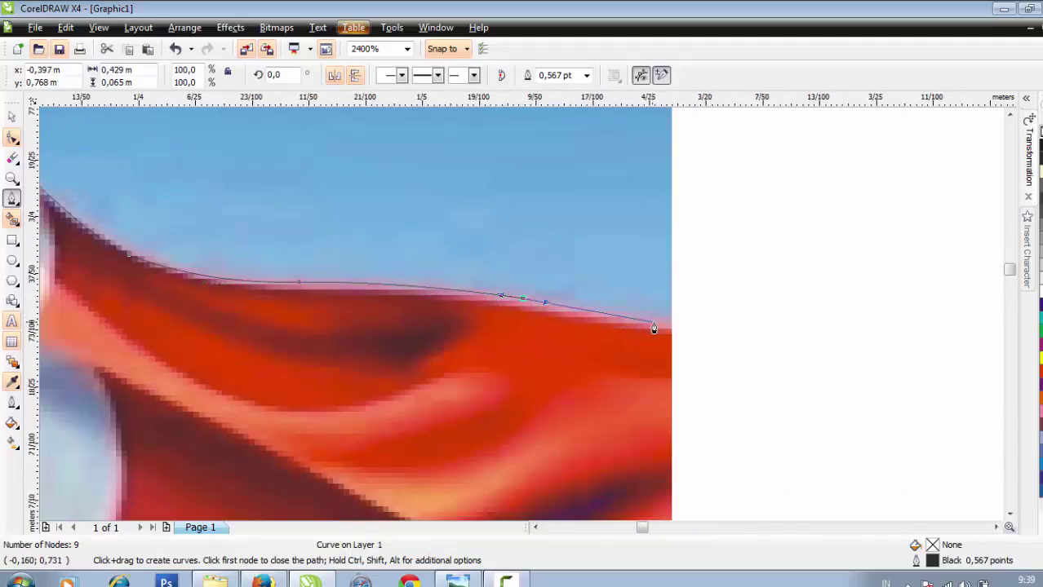
{"action": "left_click_drag", "start_coordinate": [653, 328], "coordinate": [687, 335]}
{"action": "left_click", "coordinate": [687, 335]}
{"action": "scroll", "coordinate": [525, 327], "scroll_direction": "down", "scroll_amount": 2}
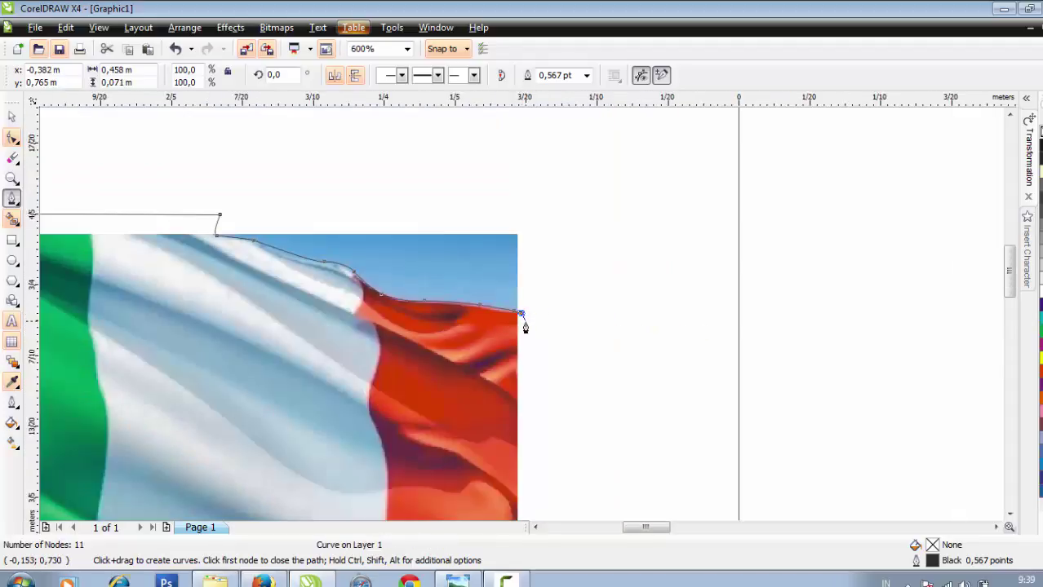
Close the pen path with straight segments running outside the flag image's remaining sides back to the start node
{"action": "scroll", "coordinate": [524, 328], "scroll_direction": "down", "scroll_amount": 1}
{"action": "left_click", "coordinate": [522, 493]}
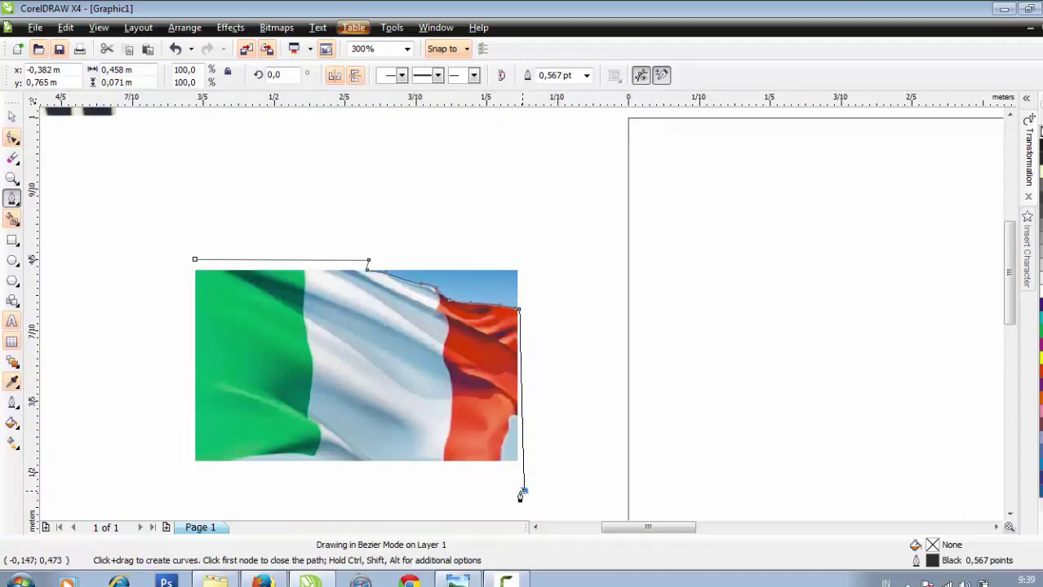
{"action": "left_click", "coordinate": [166, 497]}
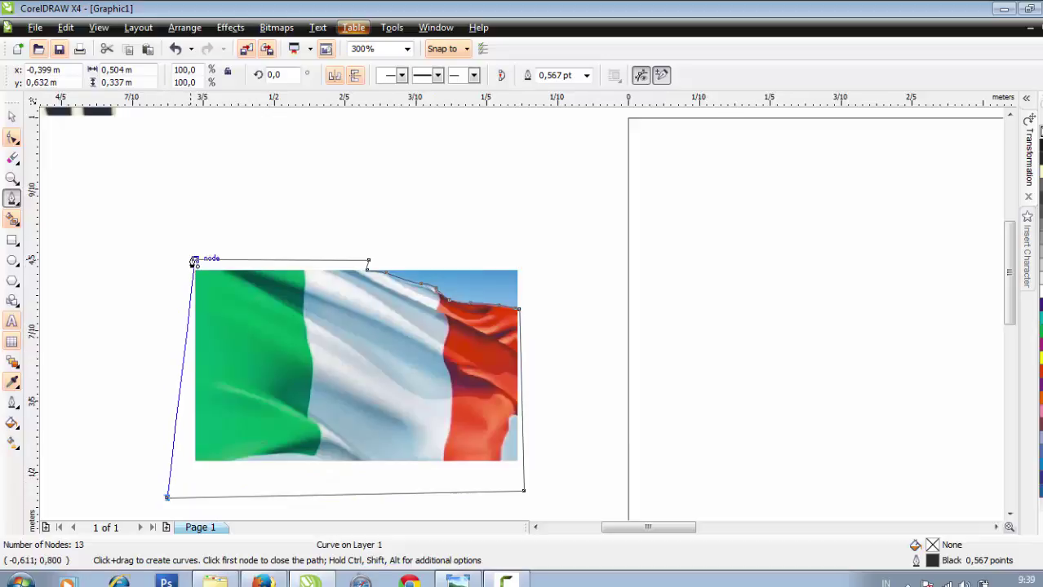
{"action": "left_click", "coordinate": [195, 261]}
{"action": "left_click", "coordinate": [12, 118]}
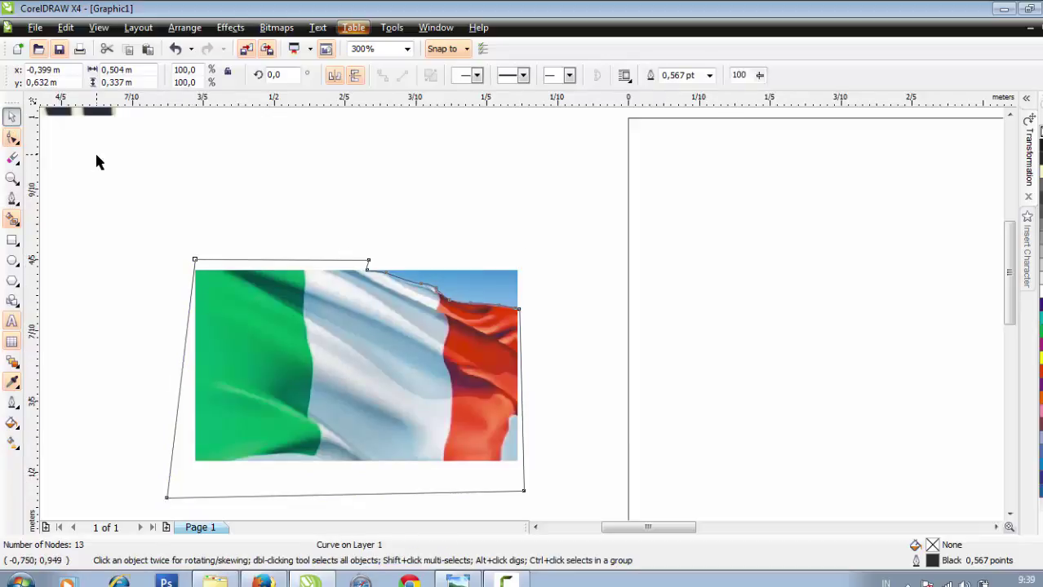
Intersect the closed path with the flag image to produce a cut-out flag without the sky
{"action": "left_click_drag", "start_coordinate": [129, 202], "coordinate": [557, 508]}
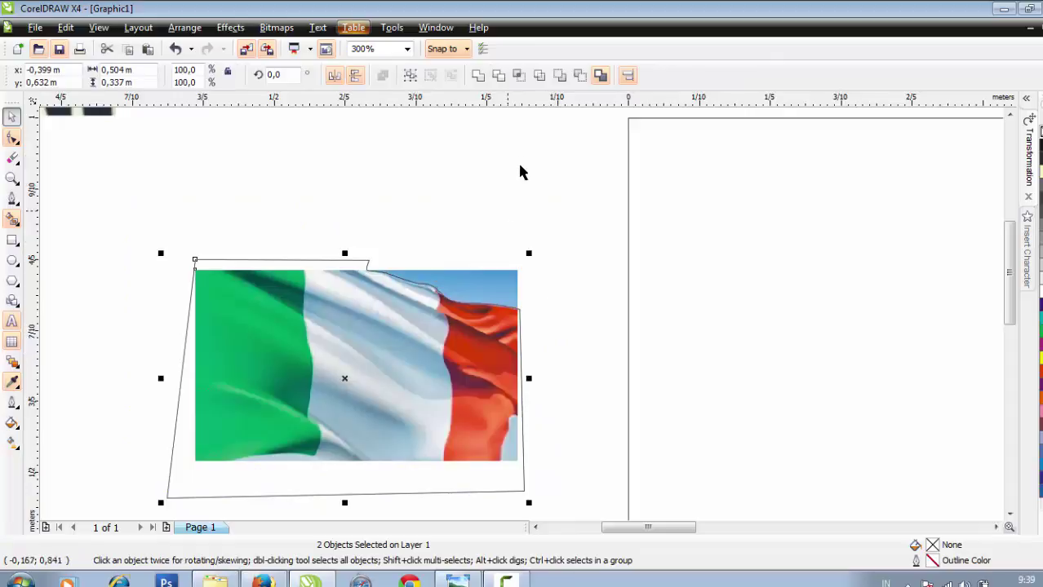
{"action": "left_click", "coordinate": [523, 75]}
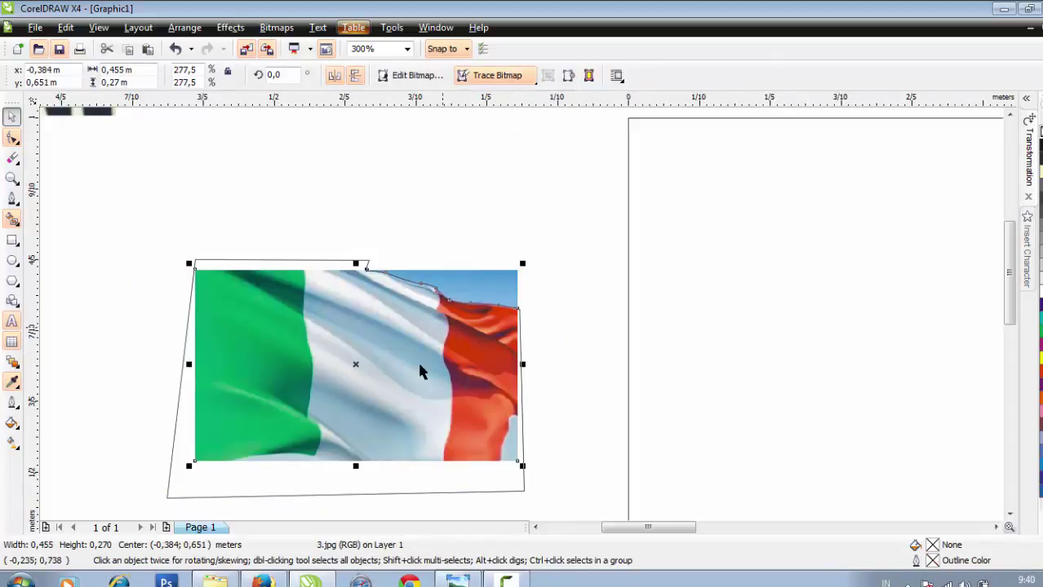
{"action": "left_click_drag", "start_coordinate": [420, 371], "coordinate": [460, 252]}
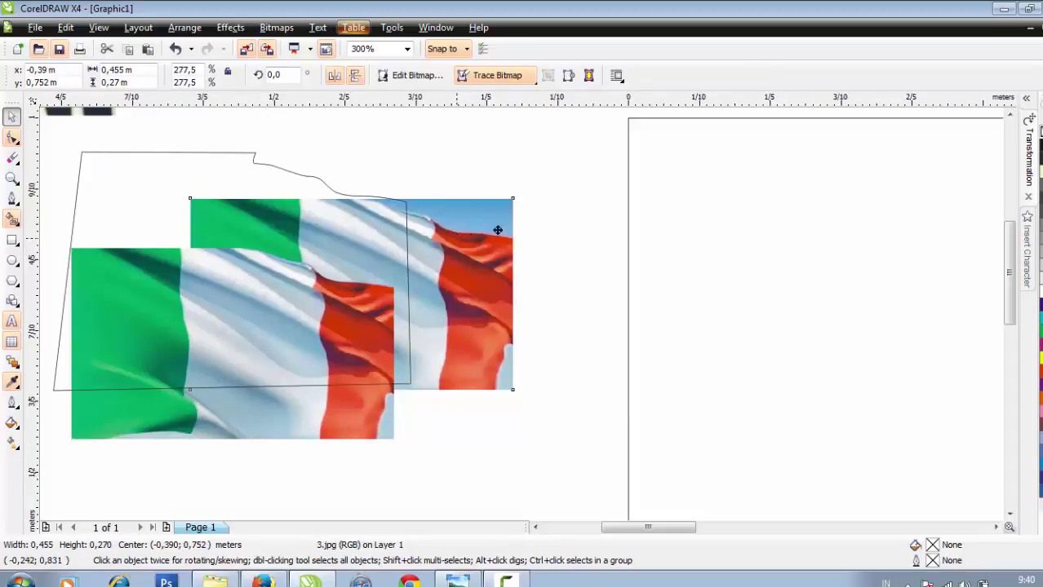
{"action": "key", "text": "ctrl+z"}
Move the cut-out flag onto the left end of the page and enlarge it to about 1.3 m wide
{"action": "left_click_drag", "start_coordinate": [364, 321], "coordinate": [595, 349]}
{"action": "scroll", "coordinate": [461, 290], "scroll_direction": "down", "scroll_amount": 1}
{"action": "left_click_drag", "start_coordinate": [521, 310], "coordinate": [629, 253]}
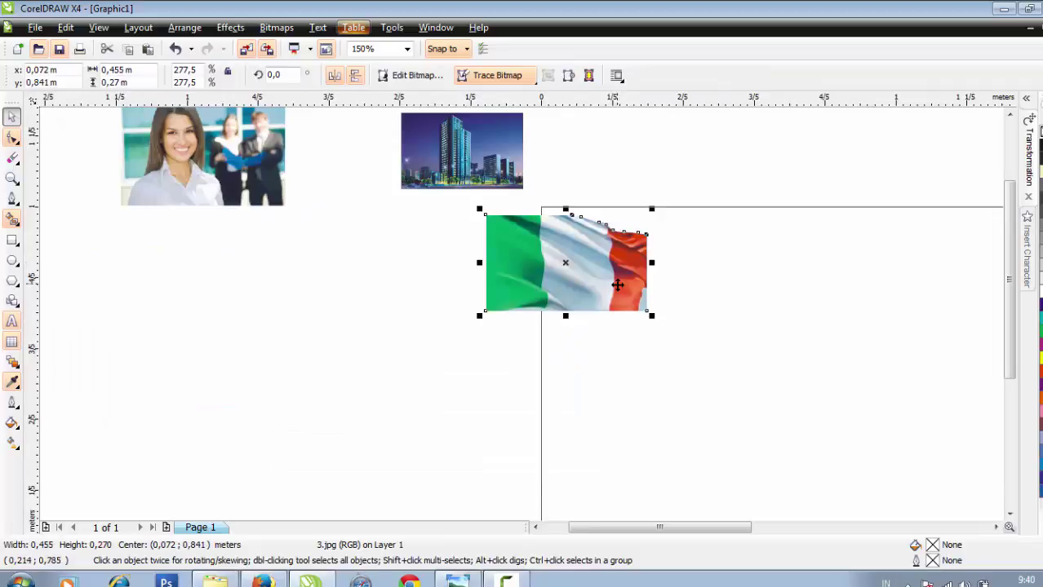
{"action": "scroll", "coordinate": [425, 344], "scroll_direction": "down", "scroll_amount": 1}
{"action": "left_click_drag", "start_coordinate": [542, 335], "coordinate": [651, 427]}
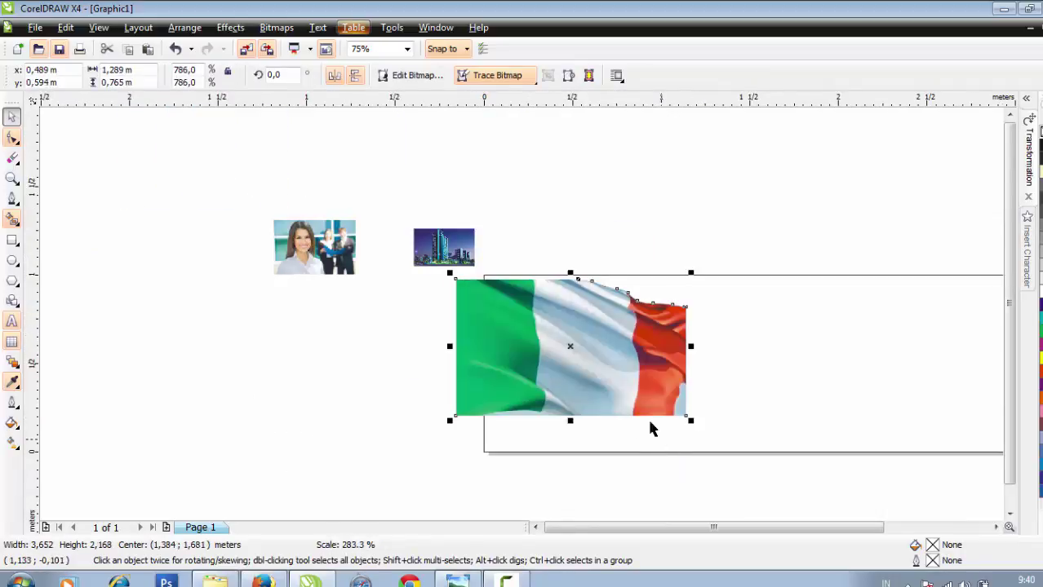
{"action": "left_click_drag", "start_coordinate": [585, 395], "coordinate": [604, 384]}
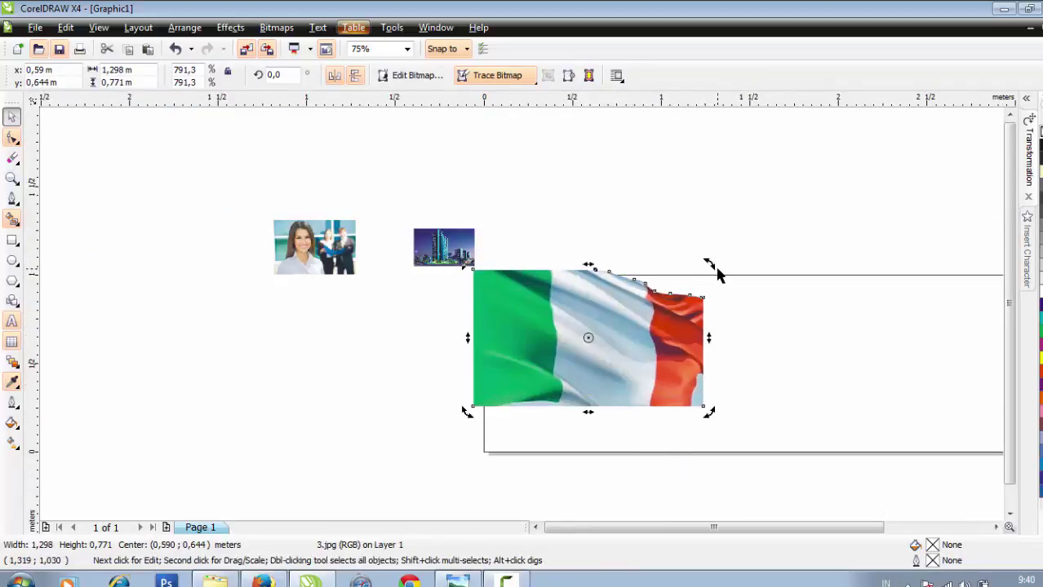
Enlarge the flag to about 1067% scale and tilt it clockwise to a rotation of about 334.3°
{"action": "left_click_drag", "start_coordinate": [711, 267], "coordinate": [724, 296]}
{"action": "left_click", "coordinate": [663, 333]}
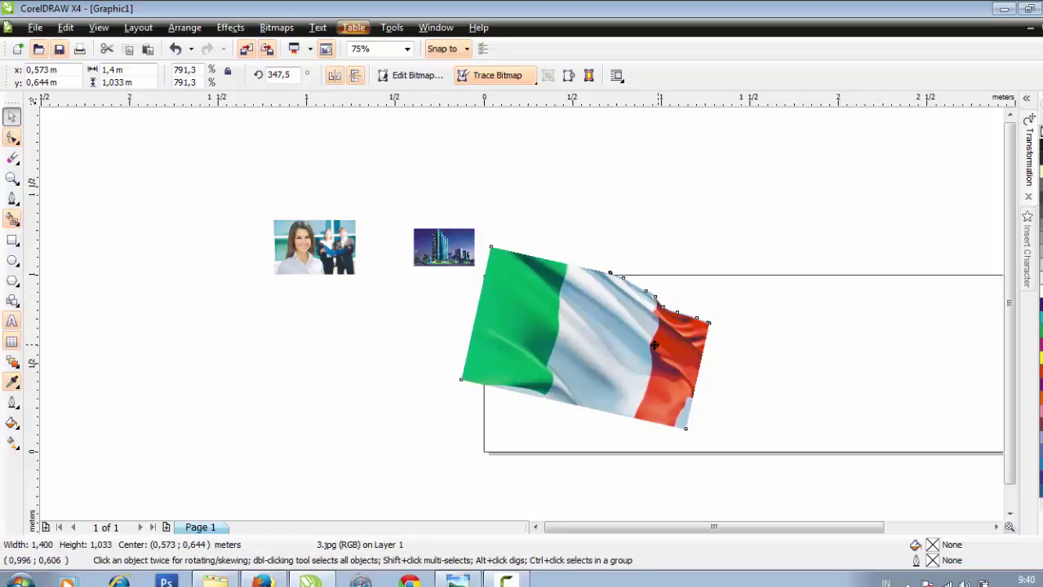
{"action": "left_click_drag", "start_coordinate": [702, 433], "coordinate": [662, 459]}
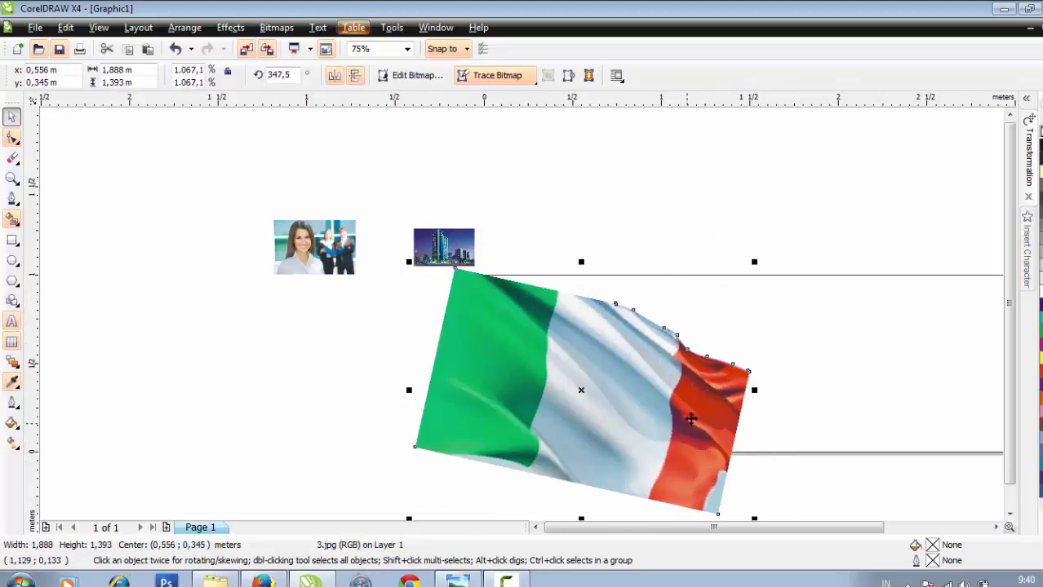
{"action": "left_click", "coordinate": [614, 384]}
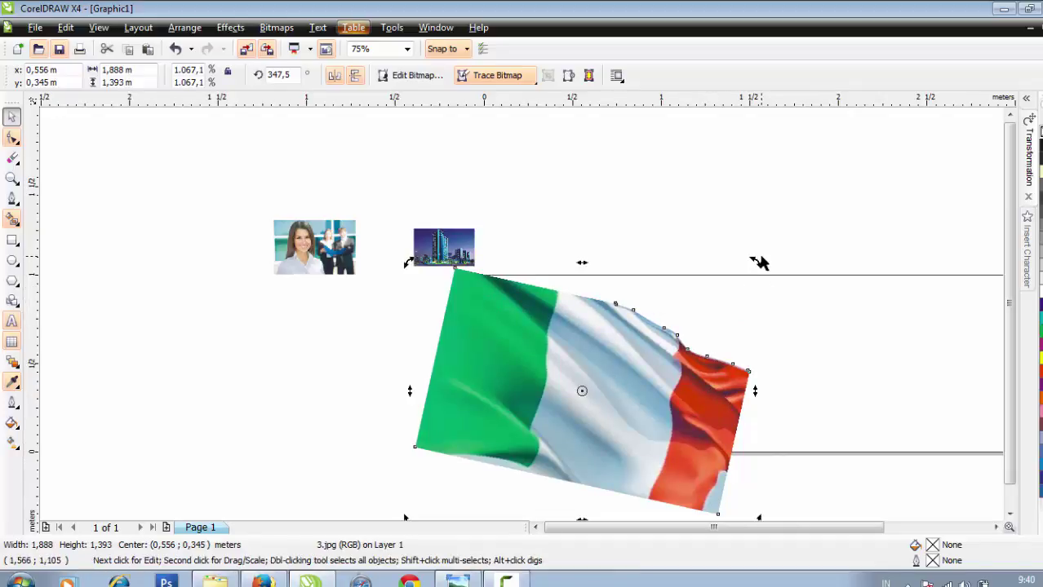
{"action": "left_click_drag", "start_coordinate": [758, 261], "coordinate": [751, 303]}
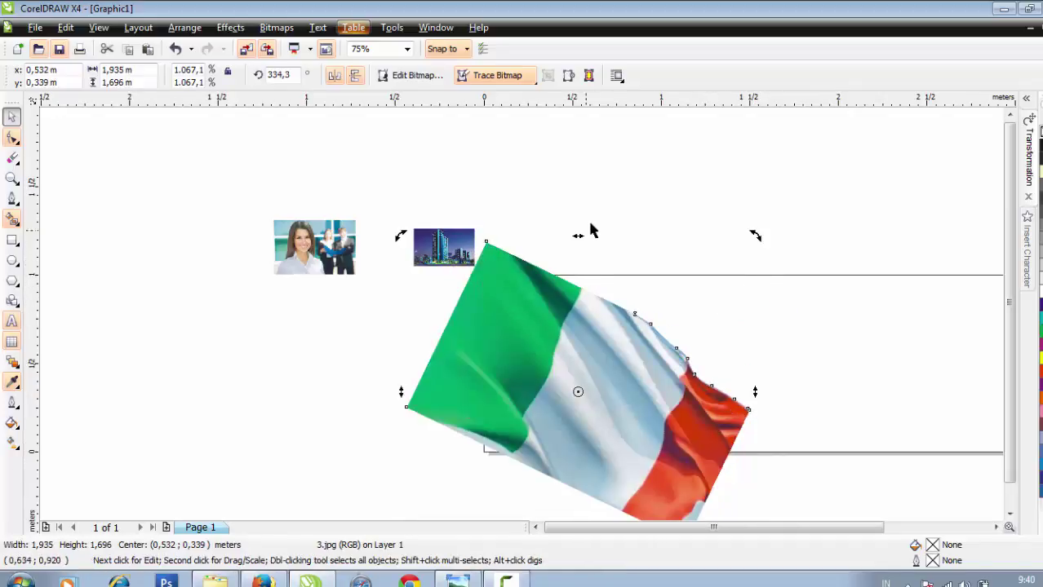
Move the city image up over the first photo's corner and shift the tilted flag further across the page's left edge
{"action": "left_click", "coordinate": [561, 252]}
{"action": "left_click_drag", "start_coordinate": [436, 233], "coordinate": [360, 194]}
{"action": "left_click", "coordinate": [592, 386]}
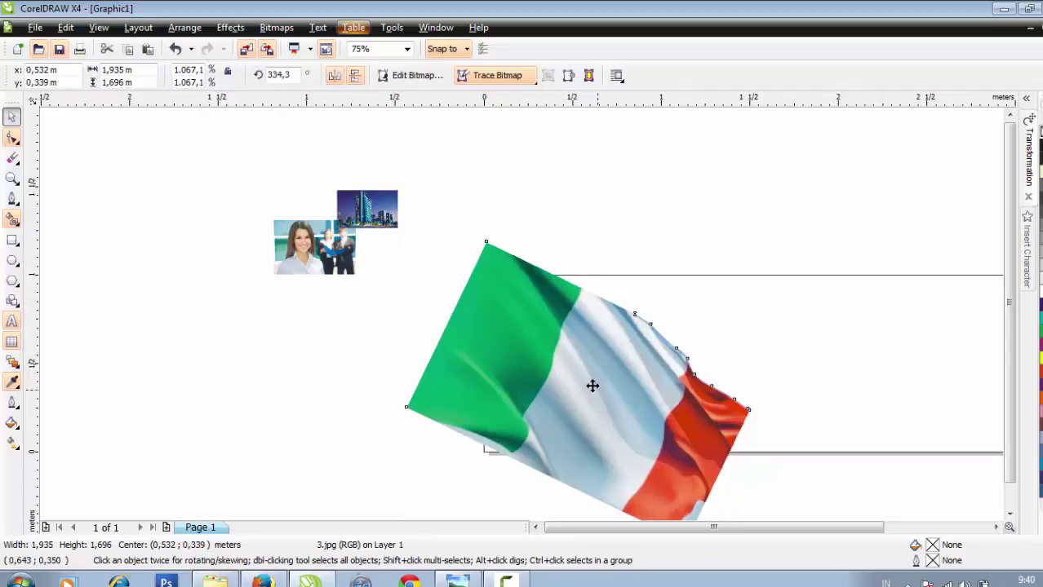
{"action": "left_click_drag", "start_coordinate": [592, 386], "coordinate": [539, 358]}
{"action": "scroll", "coordinate": [580, 407], "scroll_direction": "down", "scroll_amount": 1}
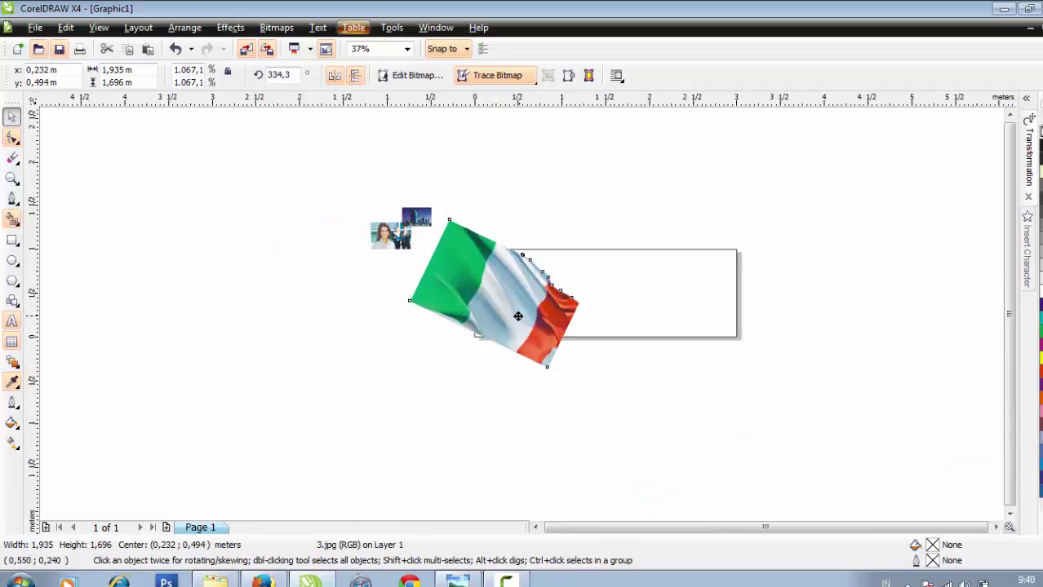
{"action": "left_click_drag", "start_coordinate": [518, 316], "coordinate": [508, 314]}
{"action": "left_click_drag", "start_coordinate": [399, 217], "coordinate": [379, 206]}
Scale the tilted flag up to about 1182.6%, making it about 2.145 m wide
{"action": "left_click", "coordinate": [491, 277]}
{"action": "scroll", "coordinate": [506, 304], "scroll_direction": "up", "scroll_amount": 1}
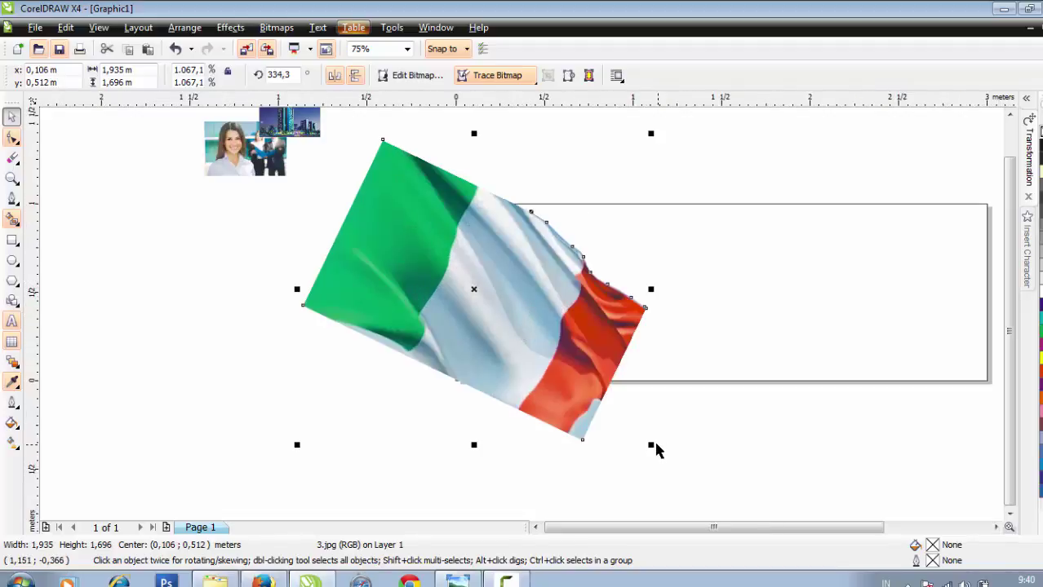
{"action": "left_click_drag", "start_coordinate": [657, 452], "coordinate": [694, 486]}
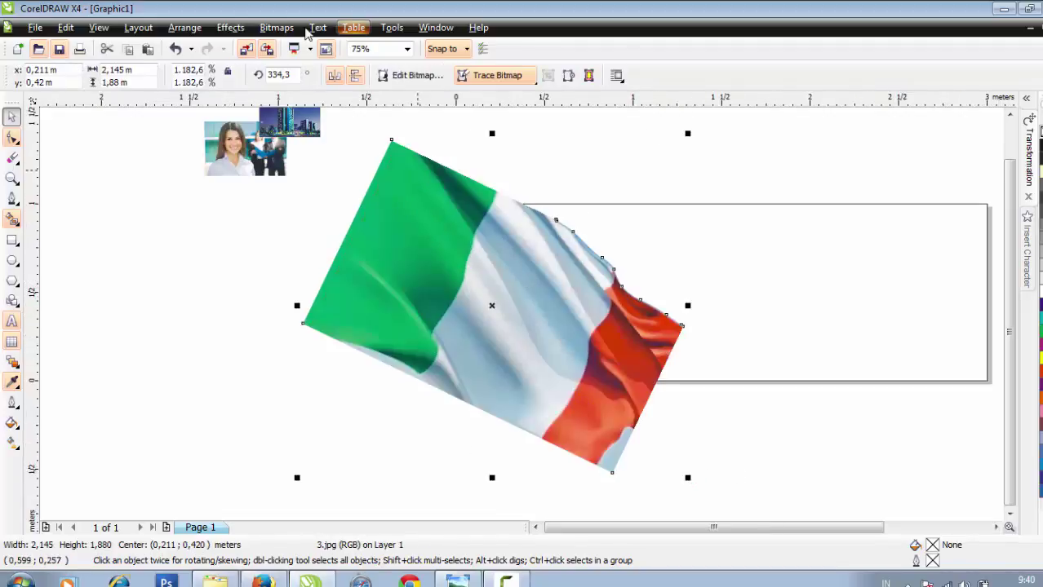
PowerClip the flag inside the 3 x 1 m banner rectangle
{"action": "left_click", "coordinate": [230, 27]}
{"action": "mouse_move", "coordinate": [328, 268]}
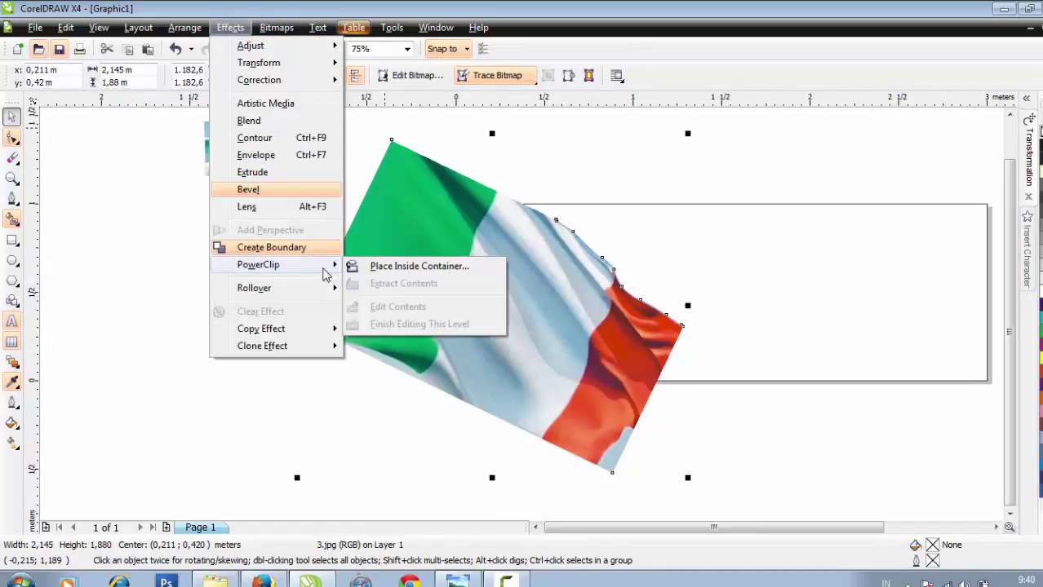
{"action": "left_click", "coordinate": [393, 268]}
{"action": "left_click", "coordinate": [669, 269]}
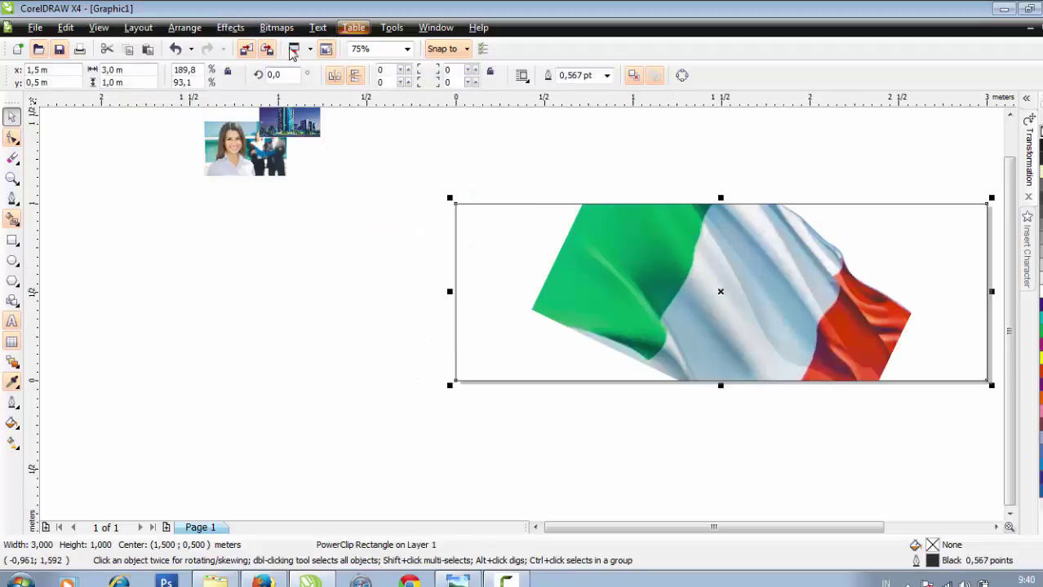
Open the PowerClip contents for editing and move the flag across the banner rectangle's left edge
{"action": "left_click", "coordinate": [230, 27]}
{"action": "mouse_move", "coordinate": [291, 265]}
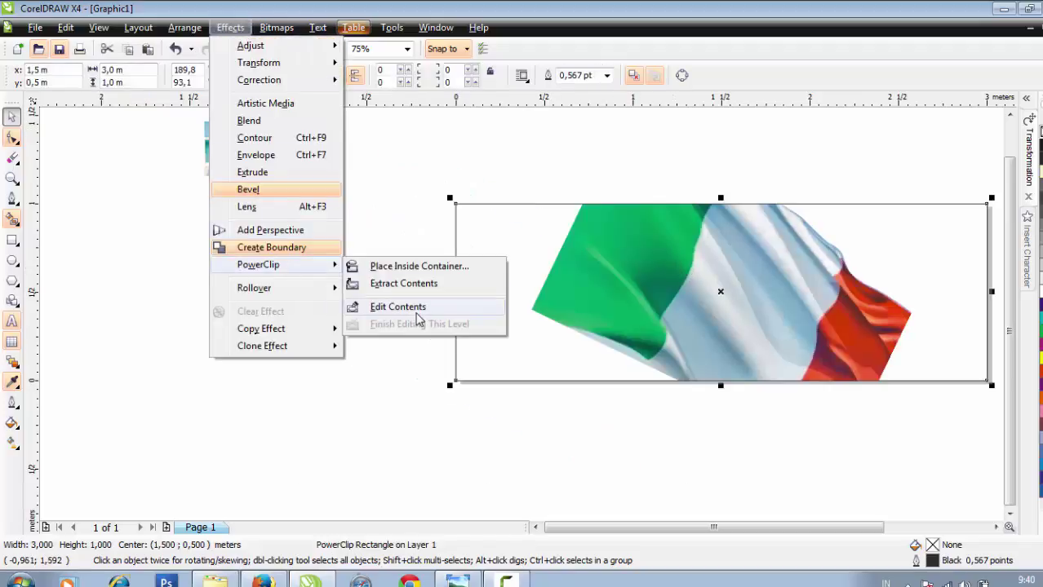
{"action": "left_click", "coordinate": [397, 307]}
{"action": "left_click_drag", "start_coordinate": [622, 298], "coordinate": [473, 325]}
{"action": "left_click", "coordinate": [474, 325]}
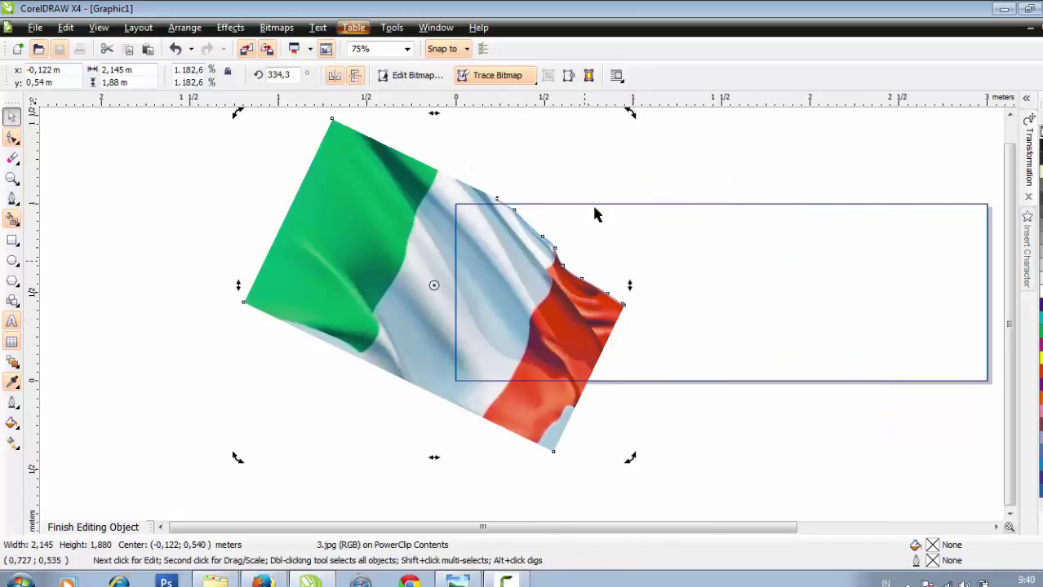
Tilt the flag further clockwise to a rotation of about 322.6° and lower it against the banner rectangle
{"action": "left_click_drag", "start_coordinate": [625, 117], "coordinate": [638, 148]}
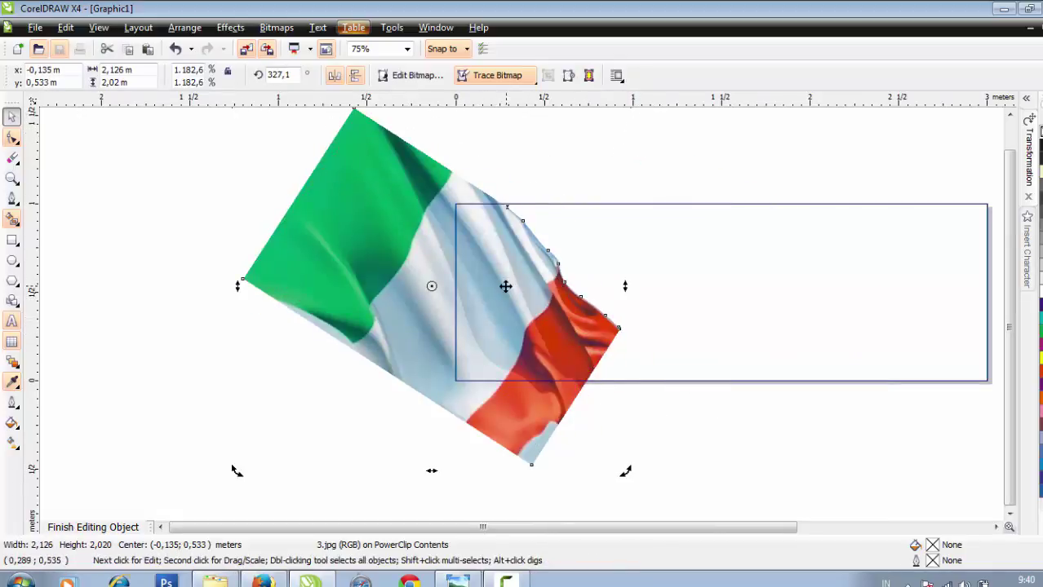
{"action": "mouse_move", "coordinate": [505, 284]}
{"action": "left_mouse_down"}
{"action": "mouse_move", "coordinate": [517, 305]}
{"action": "mouse_move", "coordinate": [508, 314]}
{"action": "mouse_move", "coordinate": [502, 303]}
{"action": "left_mouse_up"}
{"action": "left_click", "coordinate": [635, 183]}
{"action": "left_click_drag", "start_coordinate": [554, 325], "coordinate": [545, 344]}
{"action": "left_click", "coordinate": [399, 241]}
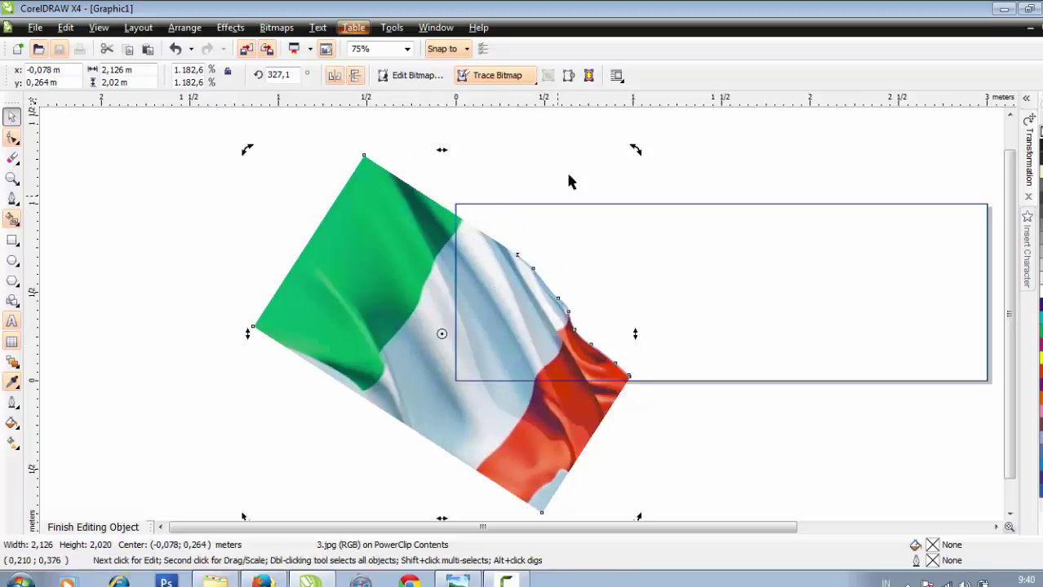
{"action": "left_click_drag", "start_coordinate": [638, 152], "coordinate": [651, 168]}
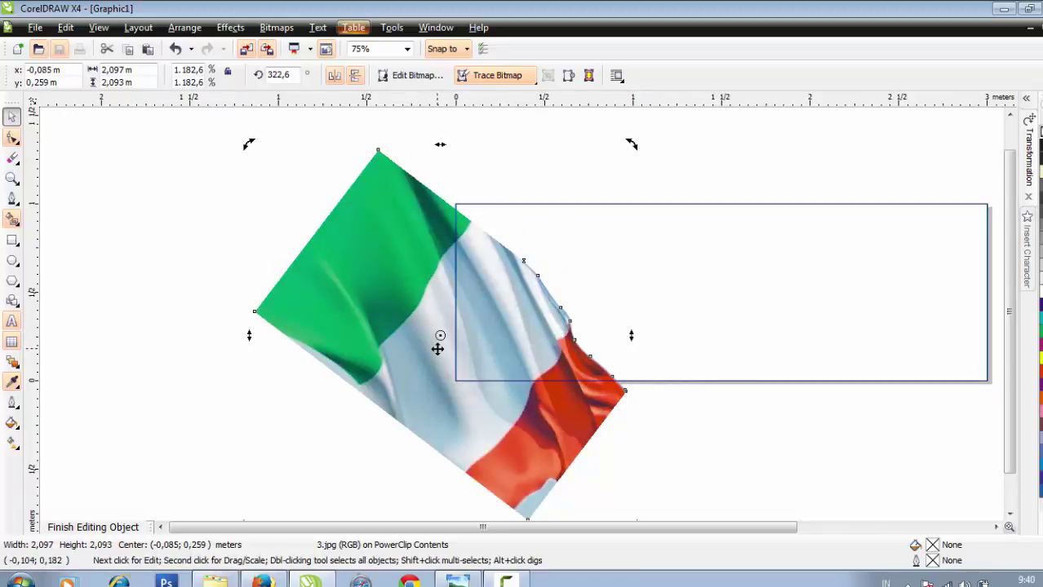
Fine-tune the flag so its wavy edge runs from the banner's upper-left corner to its lower edge, and finish editing the PowerClip contents
{"action": "left_click_drag", "start_coordinate": [437, 340], "coordinate": [445, 339]}
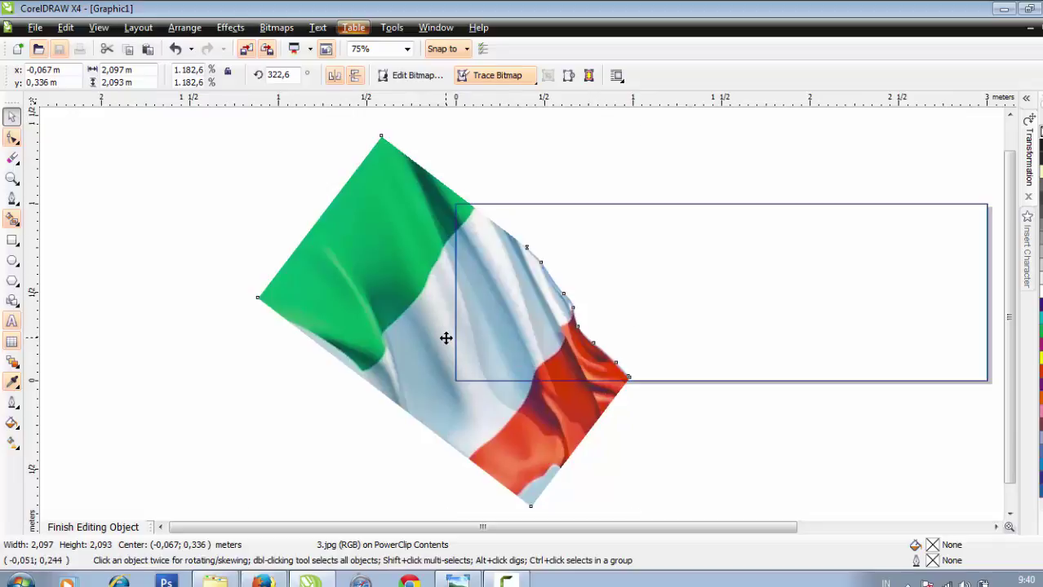
{"action": "mouse_move", "coordinate": [539, 434]}
{"action": "left_mouse_down"}
{"action": "mouse_move", "coordinate": [527, 439]}
{"action": "mouse_move", "coordinate": [536, 435]}
{"action": "left_mouse_up"}
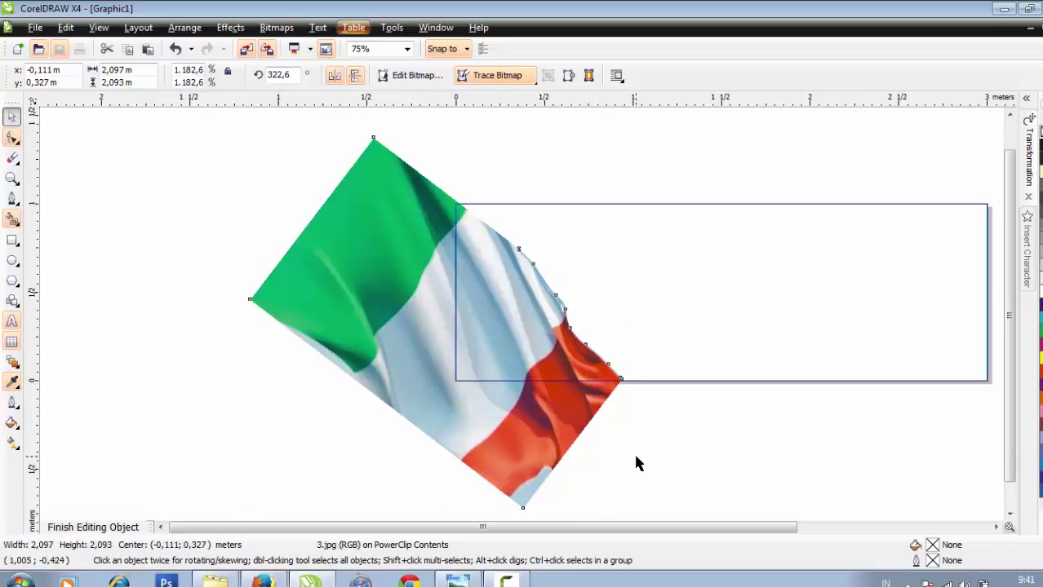
{"action": "left_click", "coordinate": [595, 441]}
{"action": "left_click", "coordinate": [557, 419]}
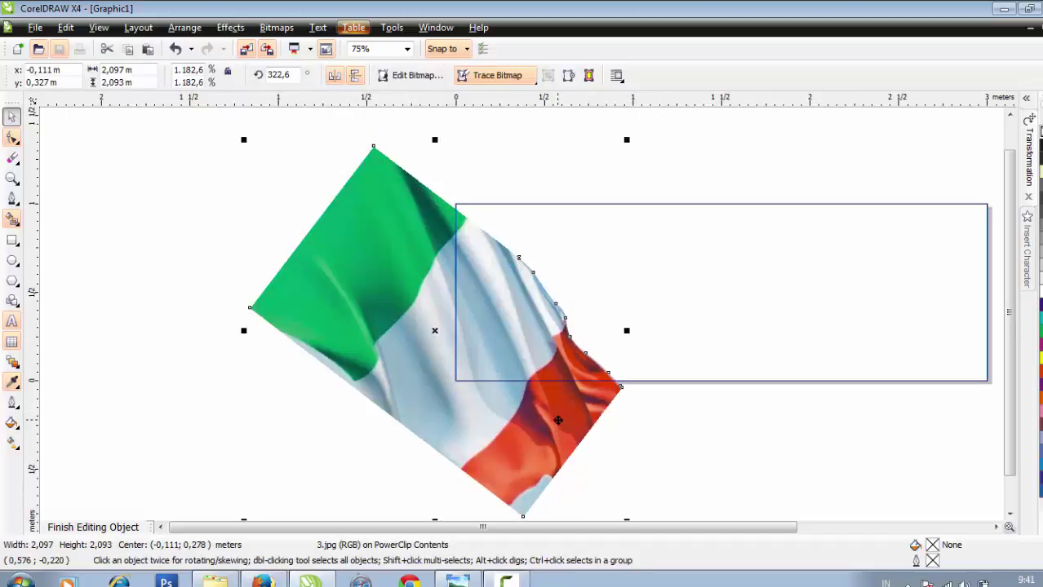
{"action": "left_click_drag", "start_coordinate": [562, 418], "coordinate": [567, 416]}
{"action": "left_click", "coordinate": [625, 455]}
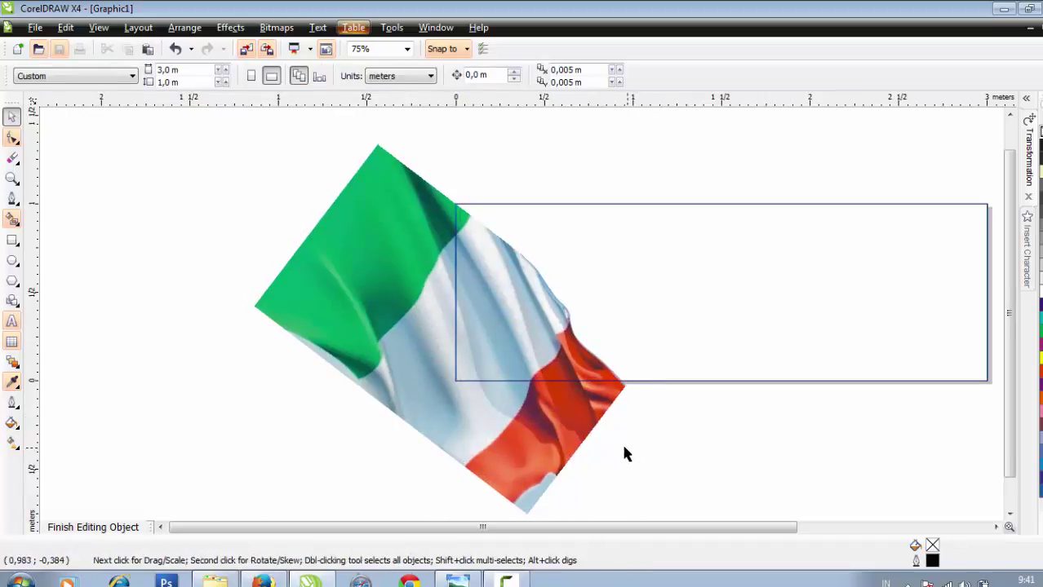
{"action": "left_click", "coordinate": [113, 527]}
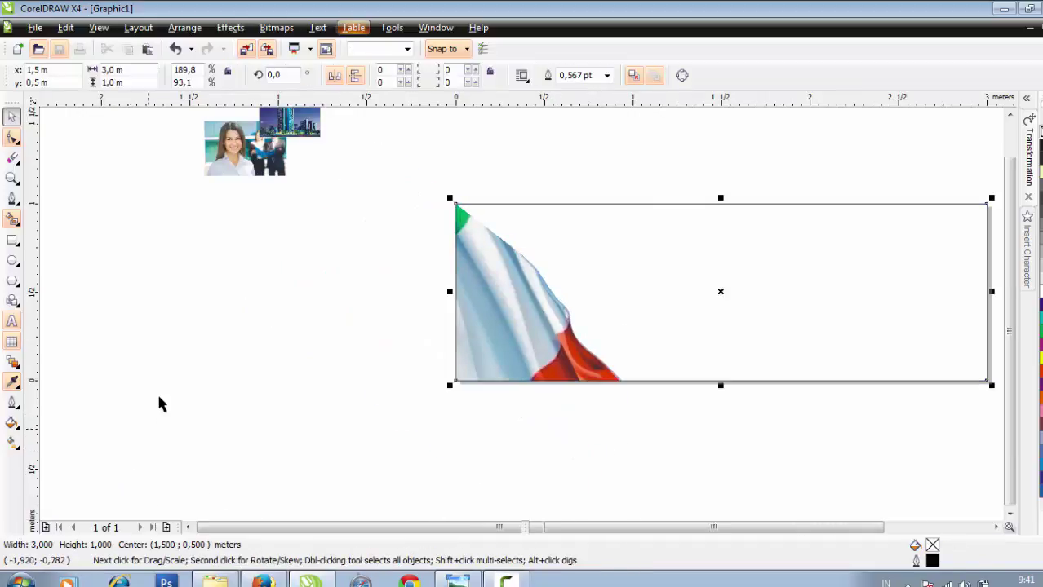
{"action": "left_click", "coordinate": [158, 402]}
Move the photo of the smiling woman down beside the page and enlarge it to about 0.666 m wide
{"action": "scroll", "coordinate": [522, 307], "scroll_direction": "down", "scroll_amount": 1}
{"action": "scroll", "coordinate": [523, 309], "scroll_direction": "up", "scroll_amount": 1}
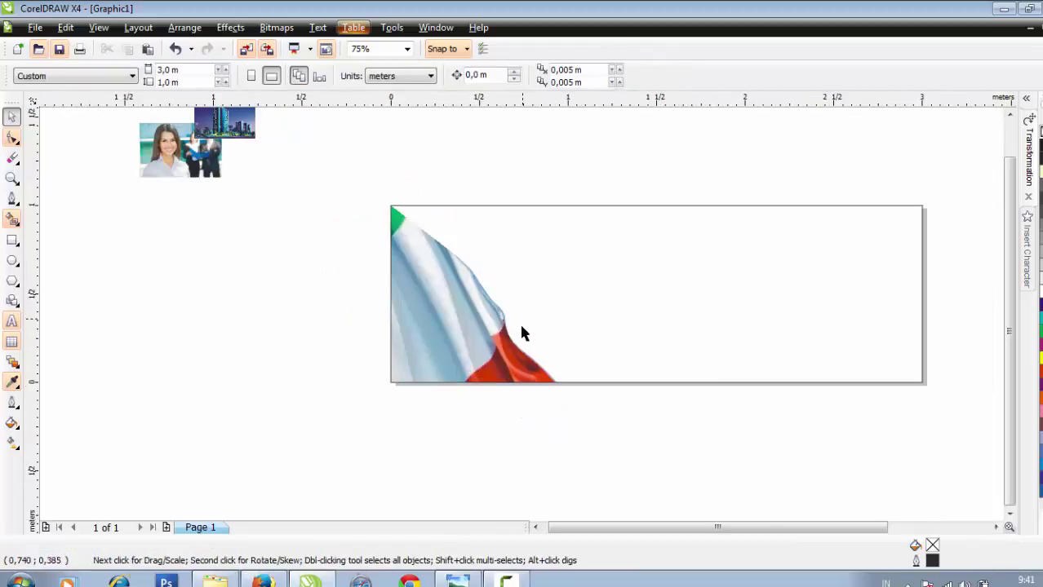
{"action": "left_click", "coordinate": [462, 352]}
{"action": "left_click", "coordinate": [485, 428]}
{"action": "left_click_drag", "start_coordinate": [184, 179], "coordinate": [232, 314]}
{"action": "scroll", "coordinate": [526, 319], "scroll_direction": "up", "scroll_amount": 3}
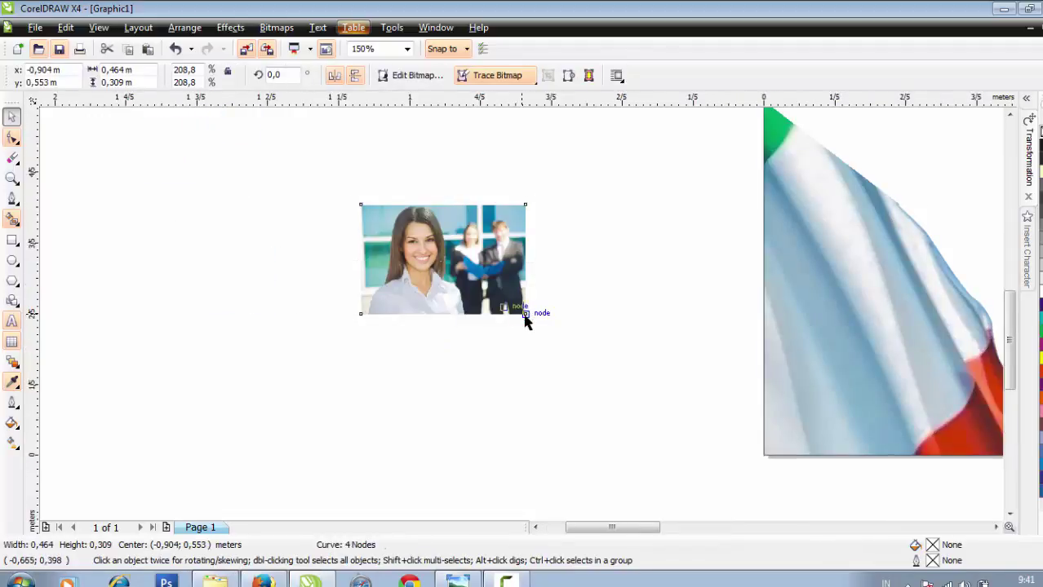
{"action": "left_click_drag", "start_coordinate": [512, 320], "coordinate": [655, 411]}
{"action": "left_click", "coordinate": [541, 336]}
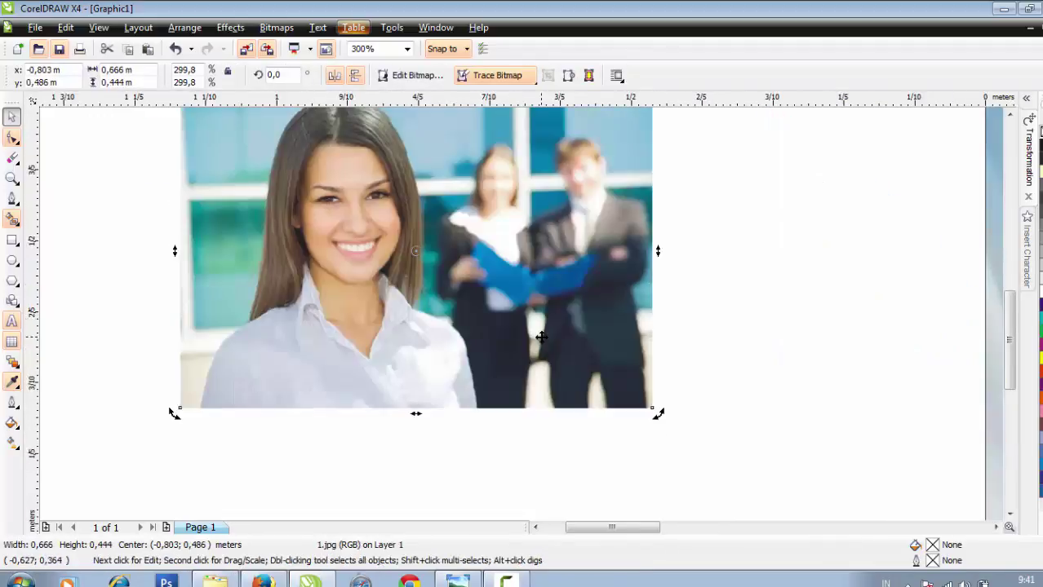
Start a Pen tool outline at the photo's lower edge beside the woman's left-hand sleeve and curve it up along the sleeve
{"action": "left_click", "coordinate": [732, 394]}
{"action": "scroll", "coordinate": [415, 326], "scroll_direction": "down", "scroll_amount": 2}
{"action": "scroll", "coordinate": [493, 302], "scroll_direction": "up", "scroll_amount": 2}
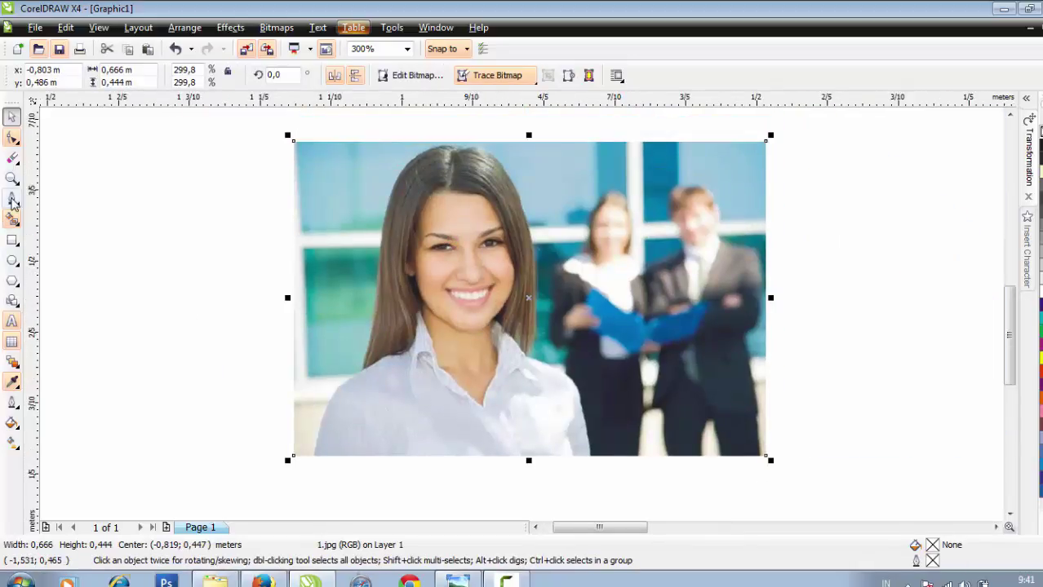
{"action": "left_click", "coordinate": [12, 200]}
{"action": "scroll", "coordinate": [453, 408], "scroll_direction": "up", "scroll_amount": 2}
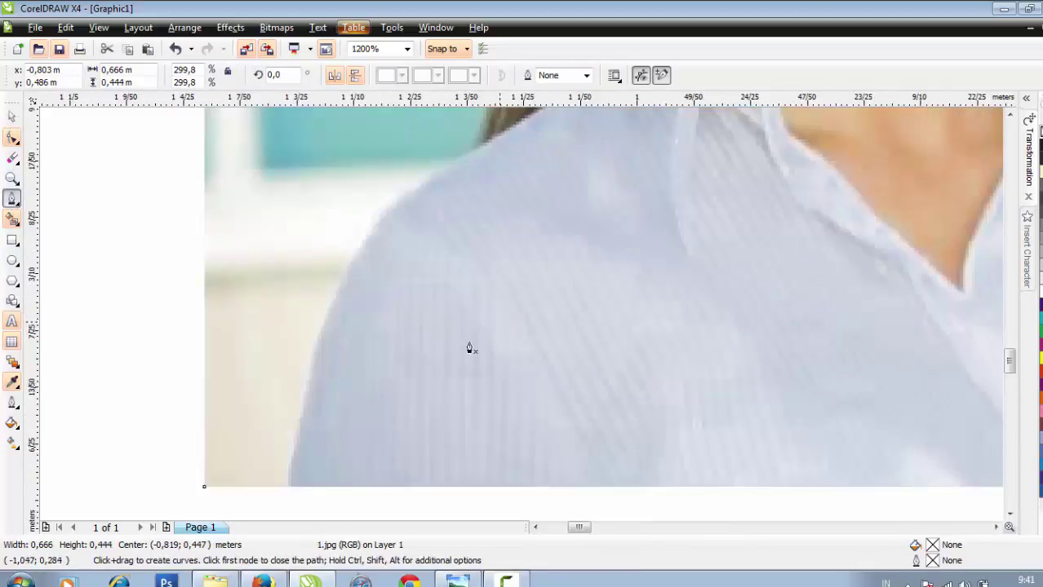
{"action": "left_click", "coordinate": [287, 488]}
{"action": "left_click_drag", "start_coordinate": [323, 321], "coordinate": [338, 292]}
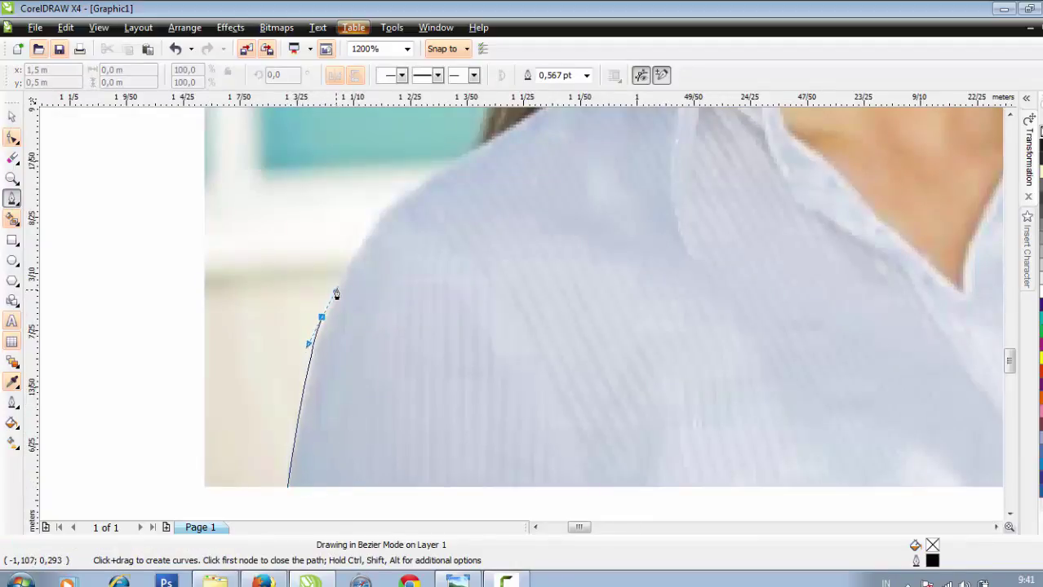
Continue the outline over the curve of her left-hand shoulder up to the point where her hair begins
{"action": "scroll", "coordinate": [523, 310], "scroll_direction": "down", "scroll_amount": 1}
{"action": "scroll", "coordinate": [523, 310], "scroll_direction": "up", "scroll_amount": 2}
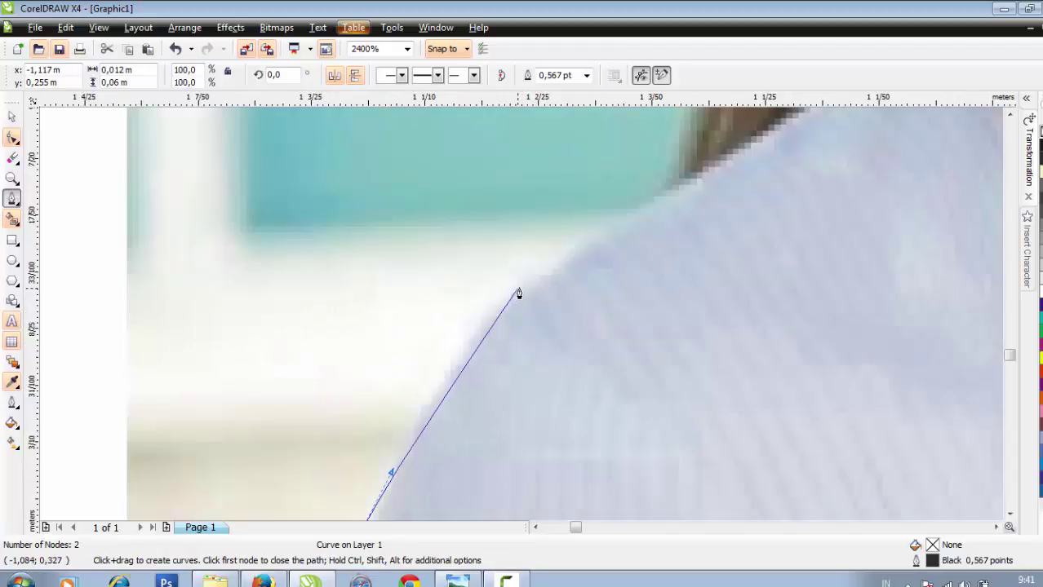
{"action": "left_click_drag", "start_coordinate": [520, 287], "coordinate": [610, 252]}
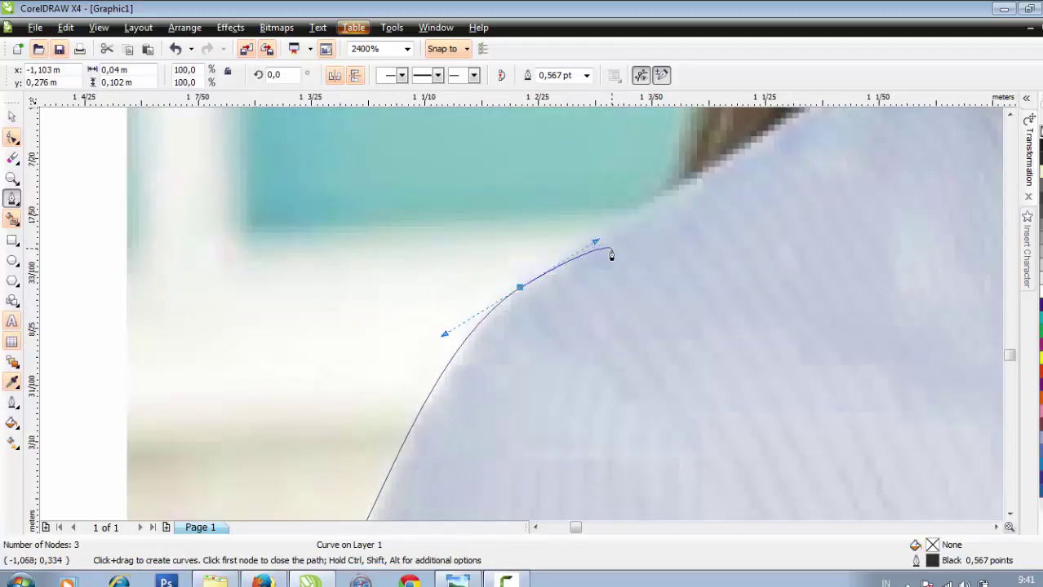
{"action": "scroll", "coordinate": [524, 309], "scroll_direction": "down", "scroll_amount": 1}
{"action": "scroll", "coordinate": [524, 306], "scroll_direction": "up", "scroll_amount": 1}
{"action": "left_click_drag", "start_coordinate": [563, 282], "coordinate": [506, 324]}
Carry the outline from the shoulder up along the lower end of her hair and colour the line red
{"action": "scroll", "coordinate": [504, 323], "scroll_direction": "down", "scroll_amount": 1}
{"action": "scroll", "coordinate": [511, 292], "scroll_direction": "down", "scroll_amount": 1}
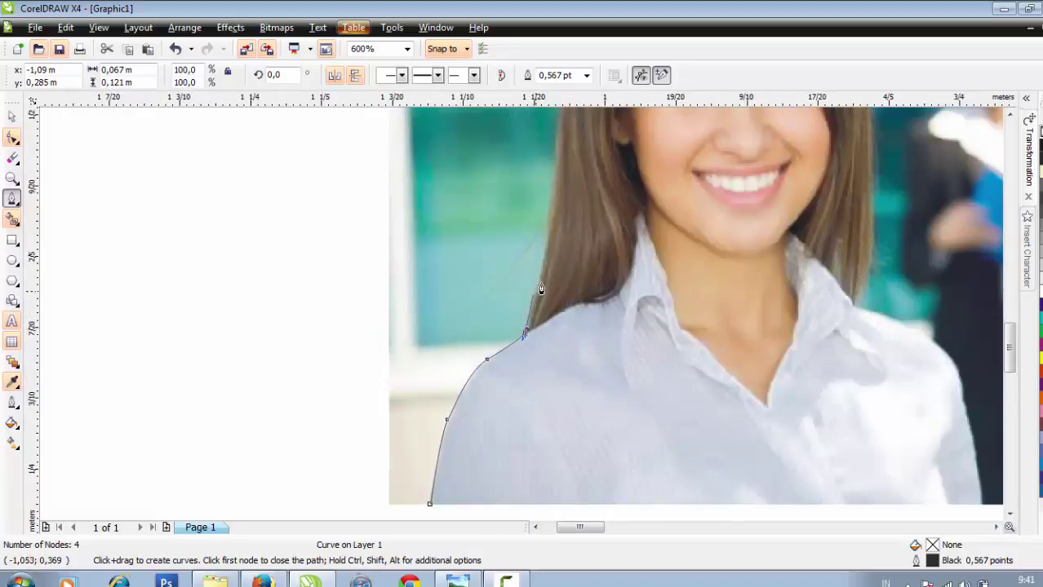
{"action": "scroll", "coordinate": [542, 287], "scroll_direction": "up", "scroll_amount": 1}
{"action": "scroll", "coordinate": [516, 318], "scroll_direction": "up", "scroll_amount": 1}
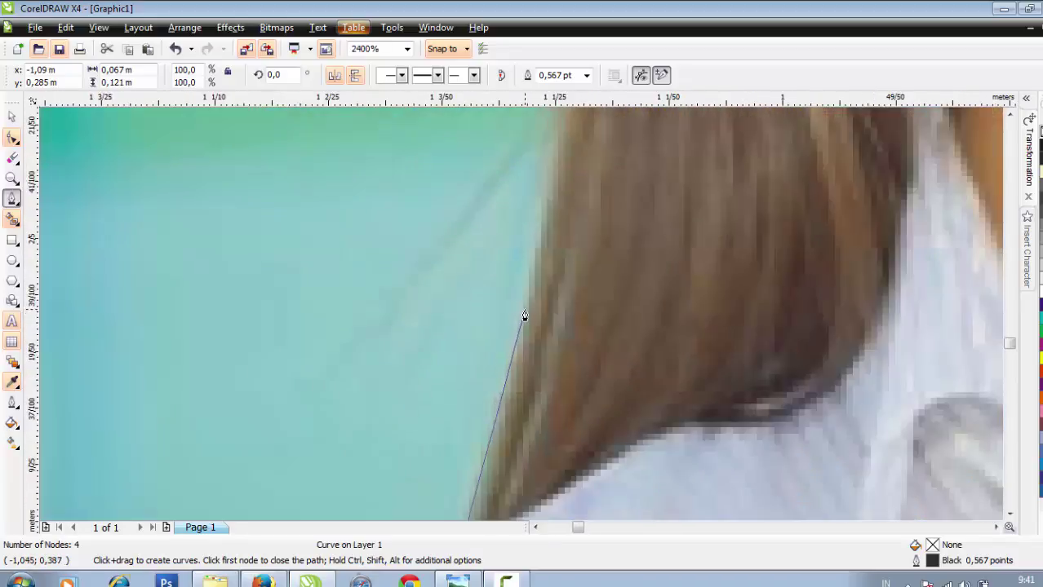
{"action": "left_click_drag", "start_coordinate": [524, 310], "coordinate": [531, 270]}
{"action": "scroll", "coordinate": [531, 270], "scroll_direction": "down", "scroll_amount": 1}
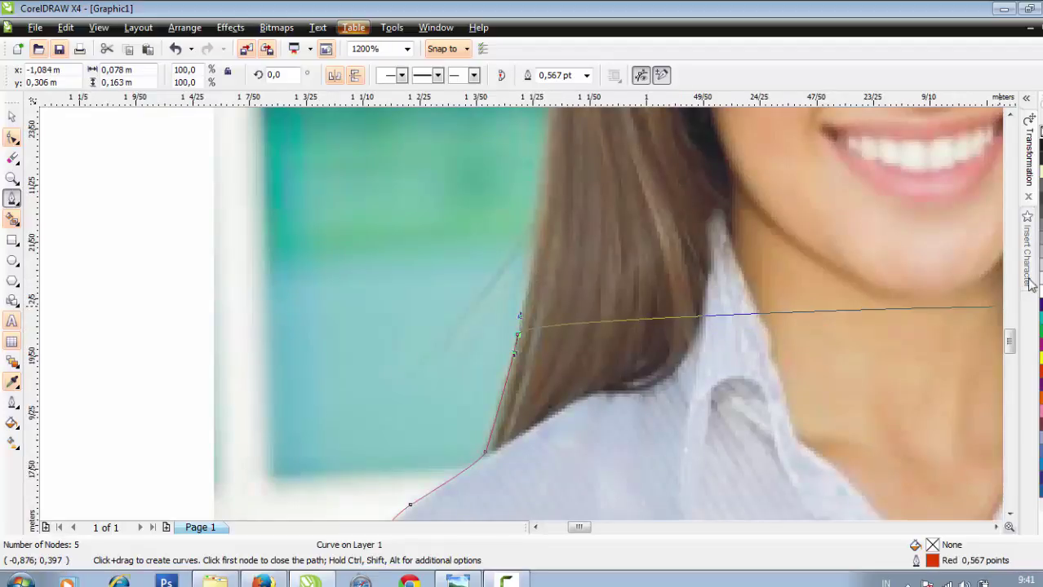
Trace the straight left-hand edge of her hair upward to the lower edge of the white window bar
{"action": "scroll", "coordinate": [523, 318], "scroll_direction": "up", "scroll_amount": 1}
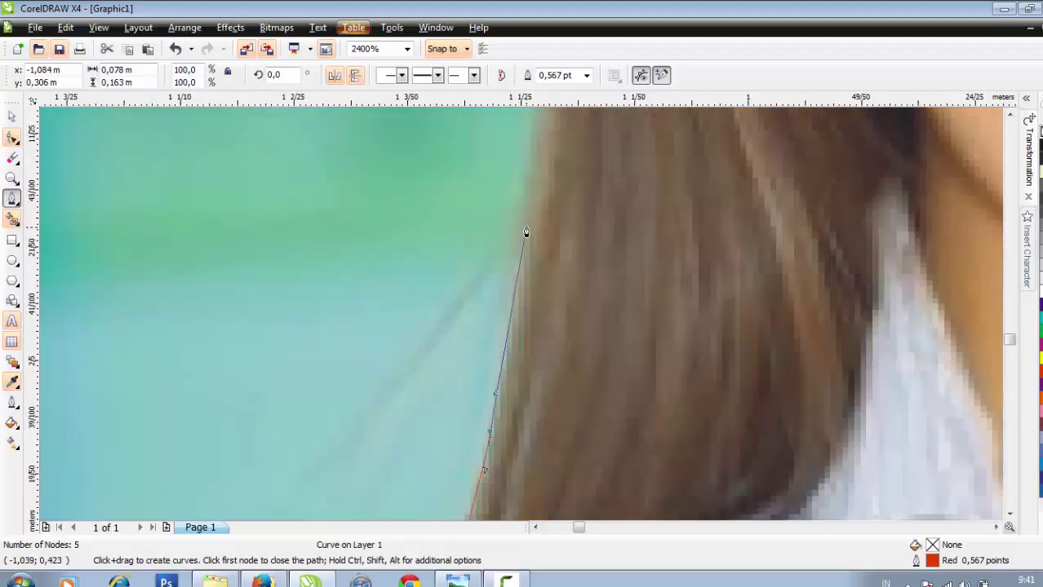
{"action": "left_click_drag", "start_coordinate": [526, 233], "coordinate": [526, 214]}
{"action": "scroll", "coordinate": [522, 237], "scroll_direction": "down", "scroll_amount": 1}
{"action": "scroll", "coordinate": [526, 321], "scroll_direction": "up", "scroll_amount": 1}
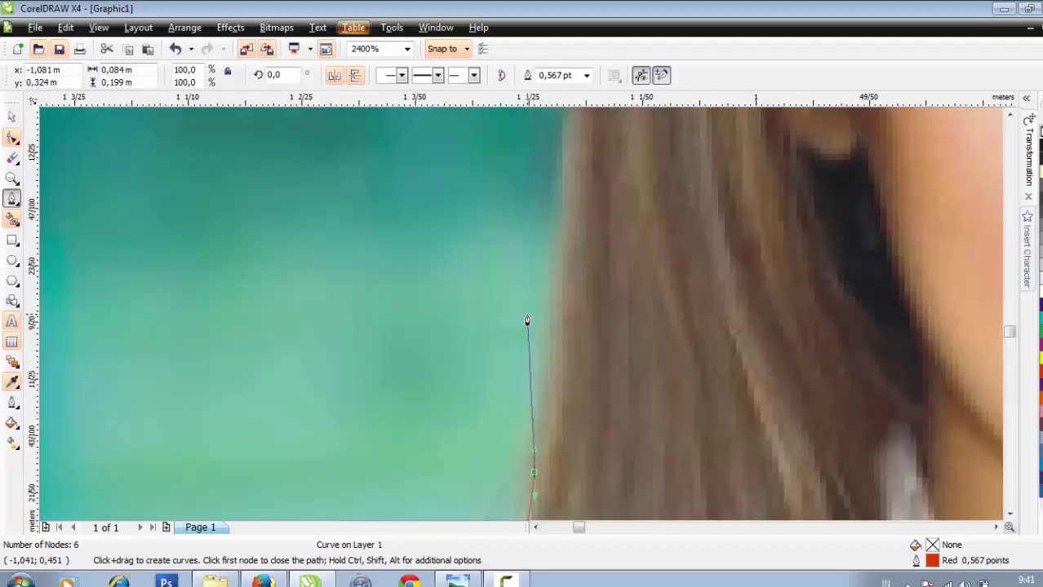
{"action": "left_click_drag", "start_coordinate": [551, 275], "coordinate": [552, 263]}
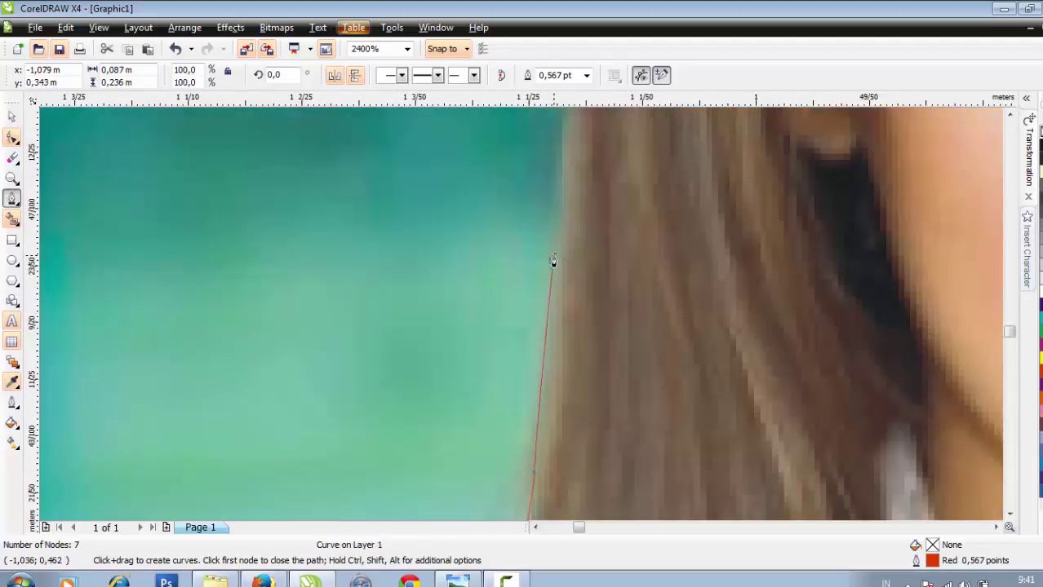
{"action": "scroll", "coordinate": [552, 266], "scroll_direction": "down", "scroll_amount": 2}
{"action": "scroll", "coordinate": [516, 283], "scroll_direction": "up", "scroll_amount": 2}
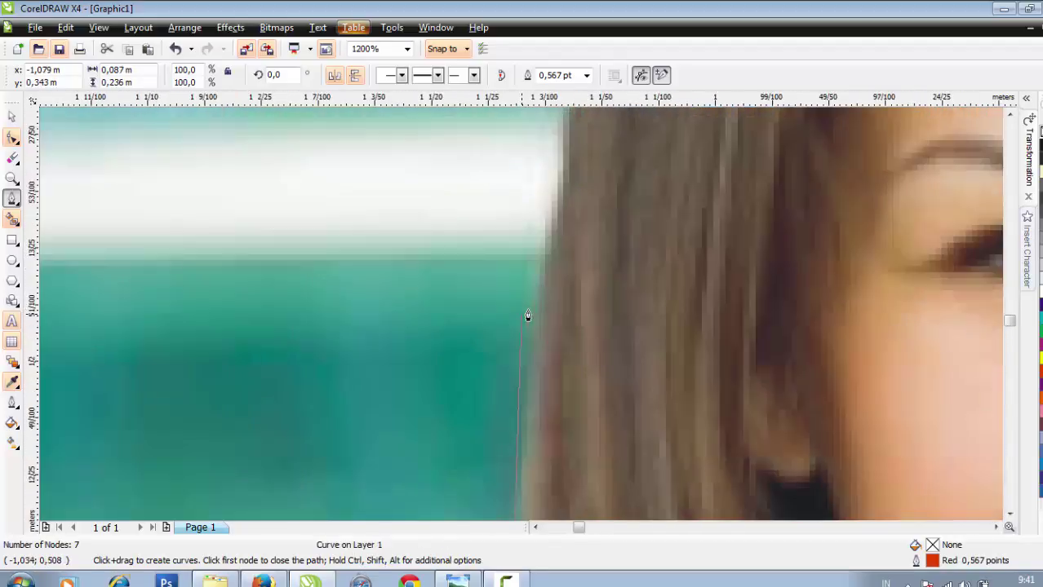
{"action": "left_click", "coordinate": [545, 251]}
Extend the outline past the window bar to where the hair starts curving toward the top of her head
{"action": "scroll", "coordinate": [539, 244], "scroll_direction": "down", "scroll_amount": 1}
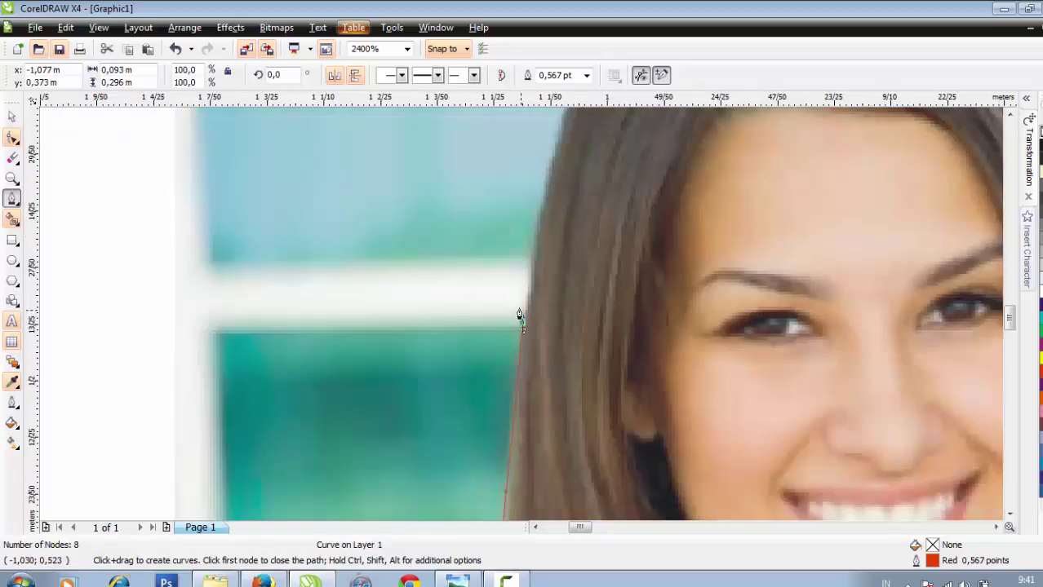
{"action": "scroll", "coordinate": [526, 252], "scroll_direction": "up", "scroll_amount": 1}
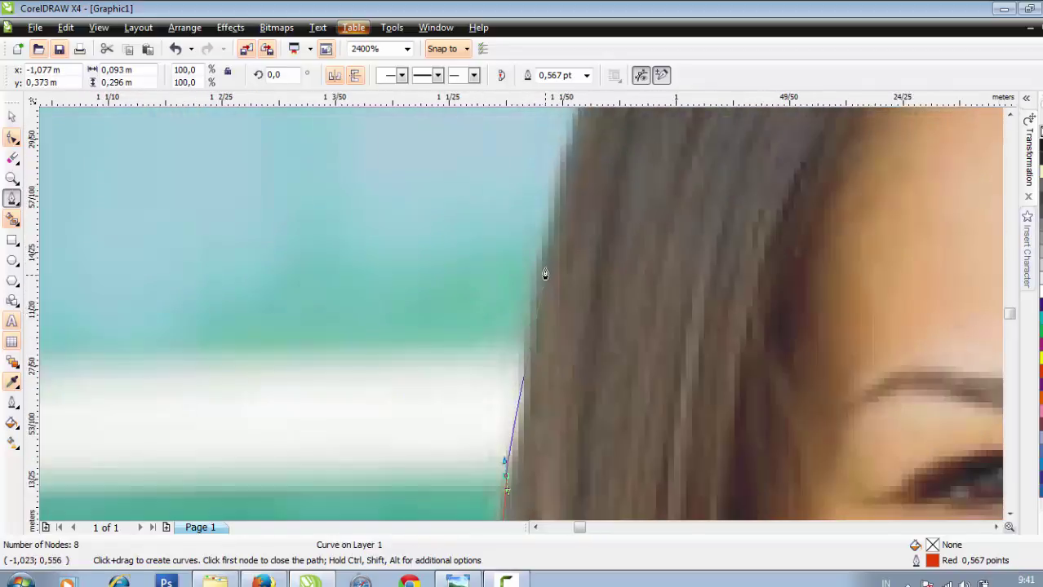
{"action": "left_click", "coordinate": [548, 212]}
{"action": "left_click", "coordinate": [552, 193]}
{"action": "scroll", "coordinate": [551, 195], "scroll_direction": "down", "scroll_amount": 1}
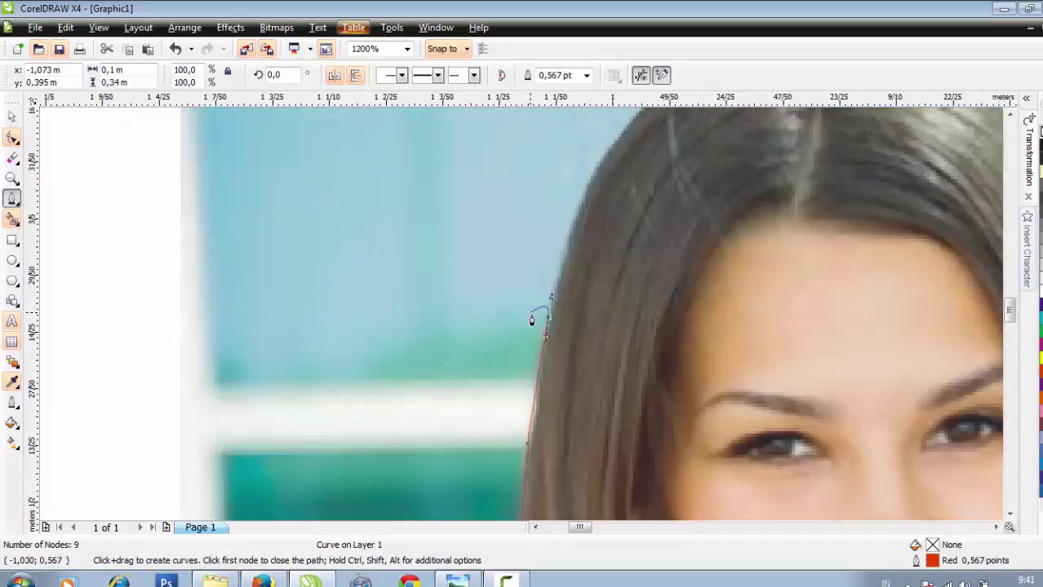
{"action": "scroll", "coordinate": [559, 259], "scroll_direction": "up", "scroll_amount": 1}
{"action": "left_click", "coordinate": [559, 208]}
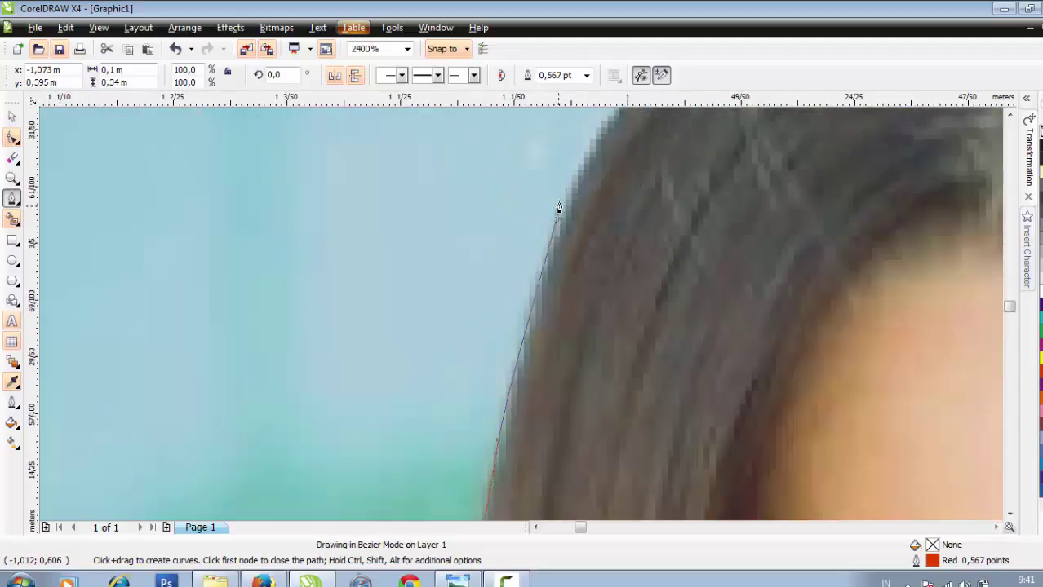
Trace the rounded left-hand side of her head with curved segments up to just above the hair parting
{"action": "scroll", "coordinate": [564, 196], "scroll_direction": "down", "scroll_amount": 2}
{"action": "scroll", "coordinate": [525, 305], "scroll_direction": "up", "scroll_amount": 2}
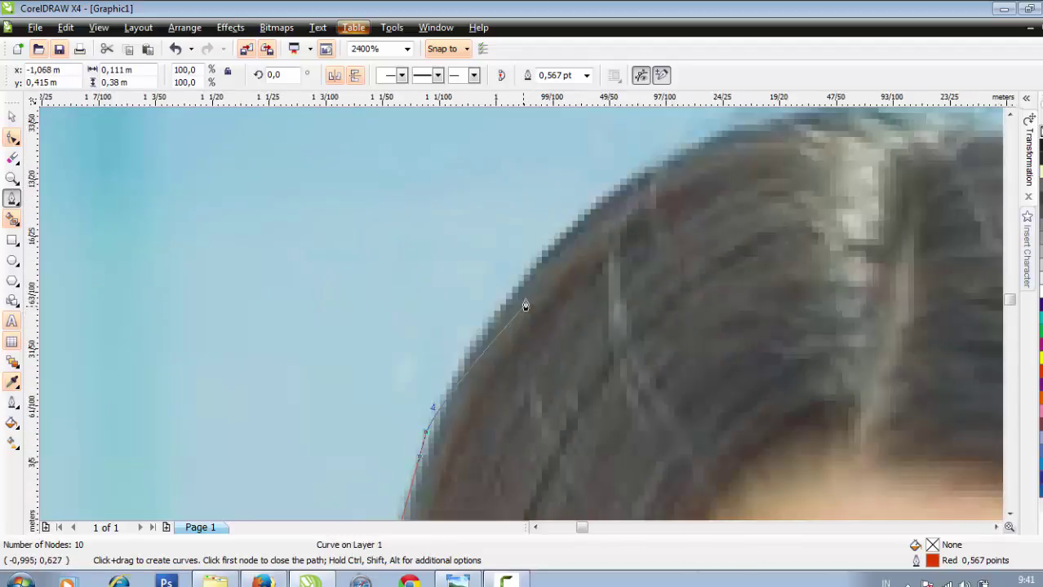
{"action": "left_click_drag", "start_coordinate": [545, 254], "coordinate": [628, 211]}
{"action": "scroll", "coordinate": [629, 210], "scroll_direction": "down", "scroll_amount": 2}
{"action": "scroll", "coordinate": [519, 300], "scroll_direction": "up", "scroll_amount": 2}
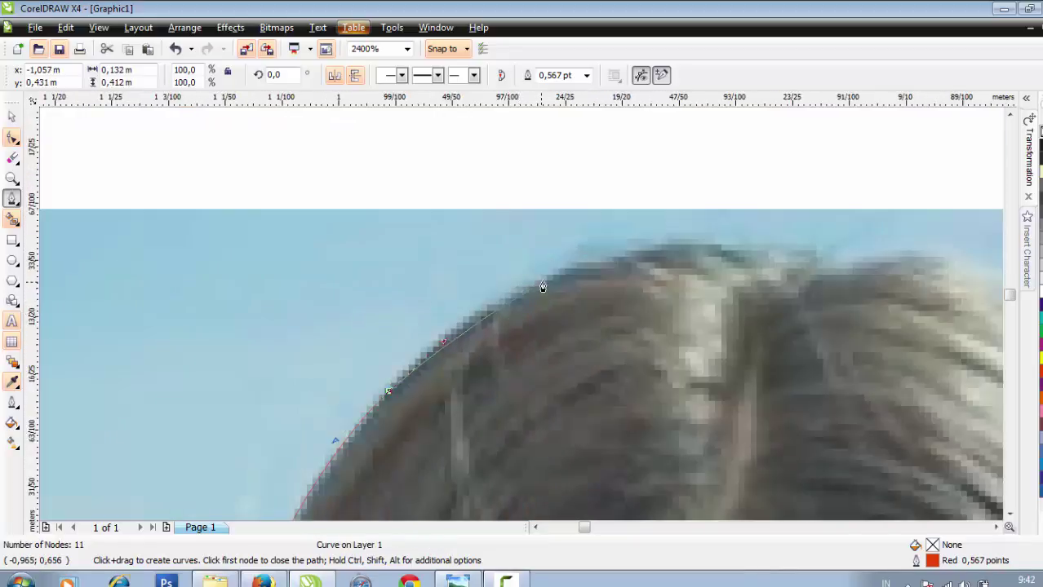
{"action": "left_click_drag", "start_coordinate": [544, 283], "coordinate": [633, 267]}
{"action": "scroll", "coordinate": [517, 344], "scroll_direction": "down", "scroll_amount": 1}
{"action": "scroll", "coordinate": [556, 275], "scroll_direction": "up", "scroll_amount": 2}
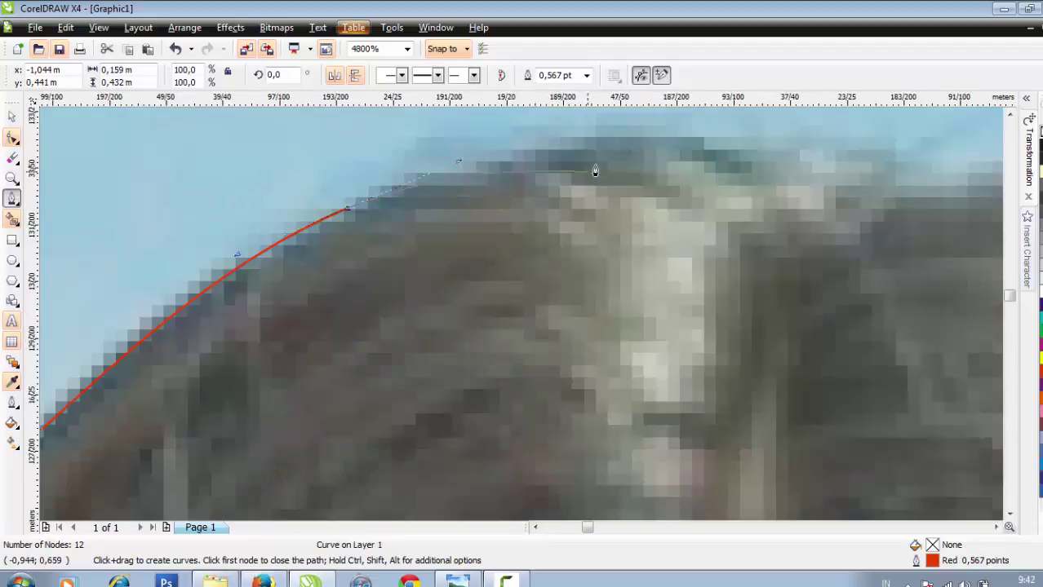
{"action": "left_click_drag", "start_coordinate": [611, 124], "coordinate": [656, 123]}
Continue the outline across the top of her head, just above the hair and past the parting
{"action": "scroll", "coordinate": [500, 330], "scroll_direction": "down", "scroll_amount": 1}
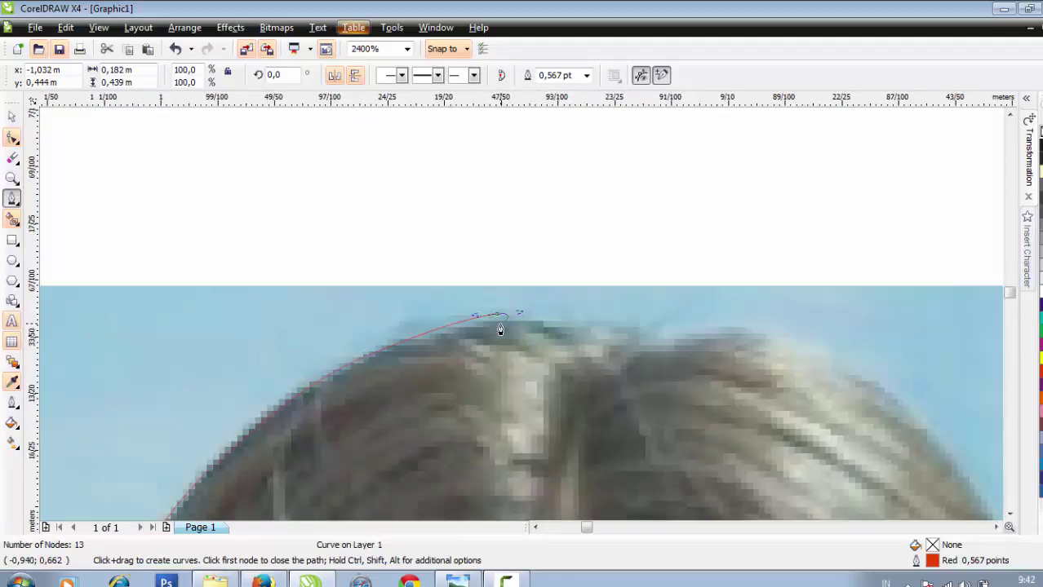
{"action": "scroll", "coordinate": [537, 305], "scroll_direction": "up", "scroll_amount": 1}
{"action": "left_click_drag", "start_coordinate": [627, 296], "coordinate": [670, 304]}
{"action": "scroll", "coordinate": [671, 303], "scroll_direction": "down", "scroll_amount": 1}
{"action": "scroll", "coordinate": [535, 294], "scroll_direction": "up", "scroll_amount": 1}
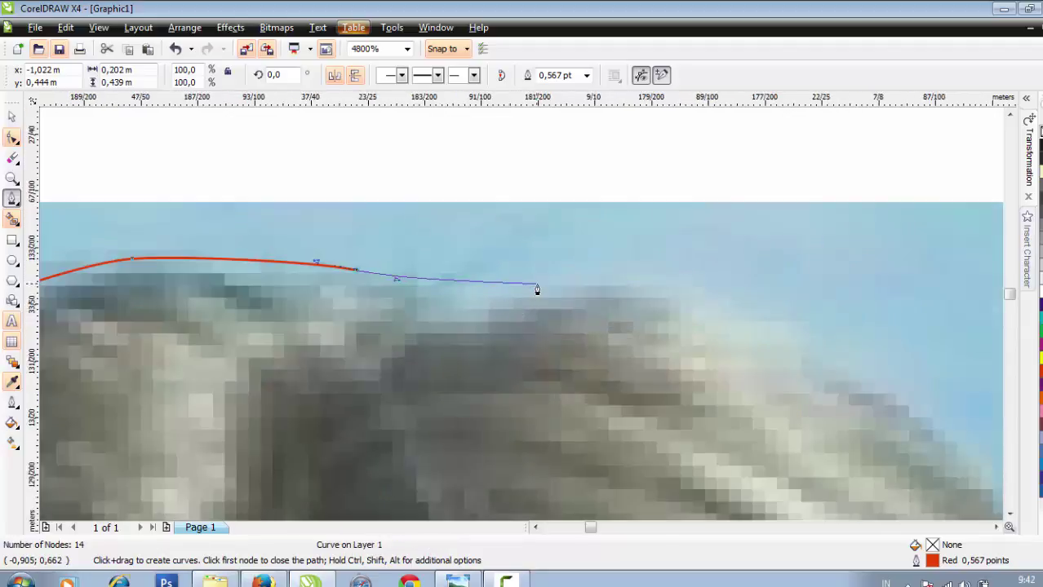
{"action": "left_click_drag", "start_coordinate": [536, 285], "coordinate": [570, 288]}
Trace the curve of the hair from the crown down the right-hand side of her head
{"action": "scroll", "coordinate": [531, 296], "scroll_direction": "down", "scroll_amount": 1}
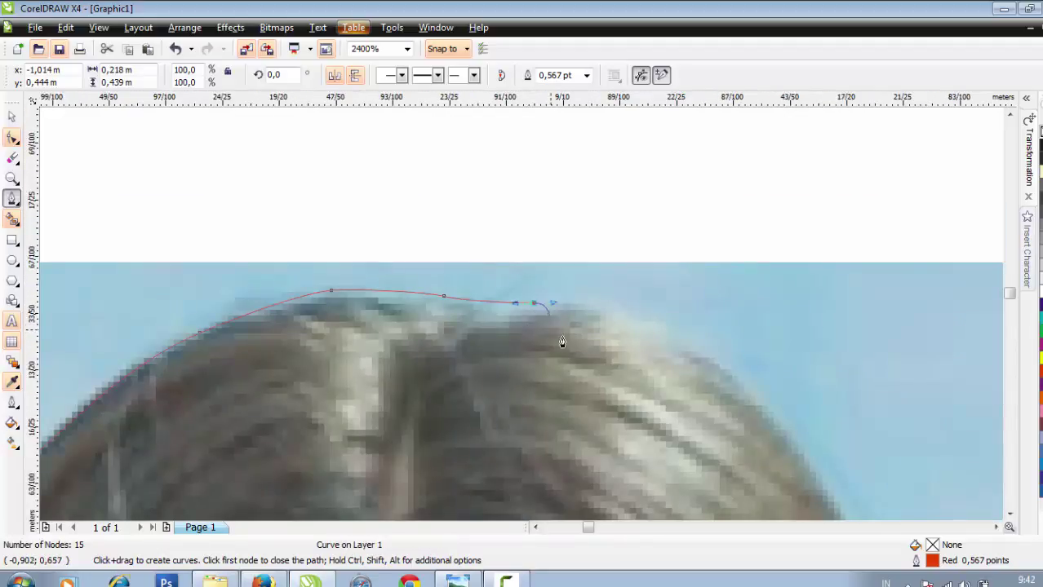
{"action": "scroll", "coordinate": [562, 342], "scroll_direction": "down", "scroll_amount": 1}
{"action": "scroll", "coordinate": [541, 336], "scroll_direction": "up", "scroll_amount": 1}
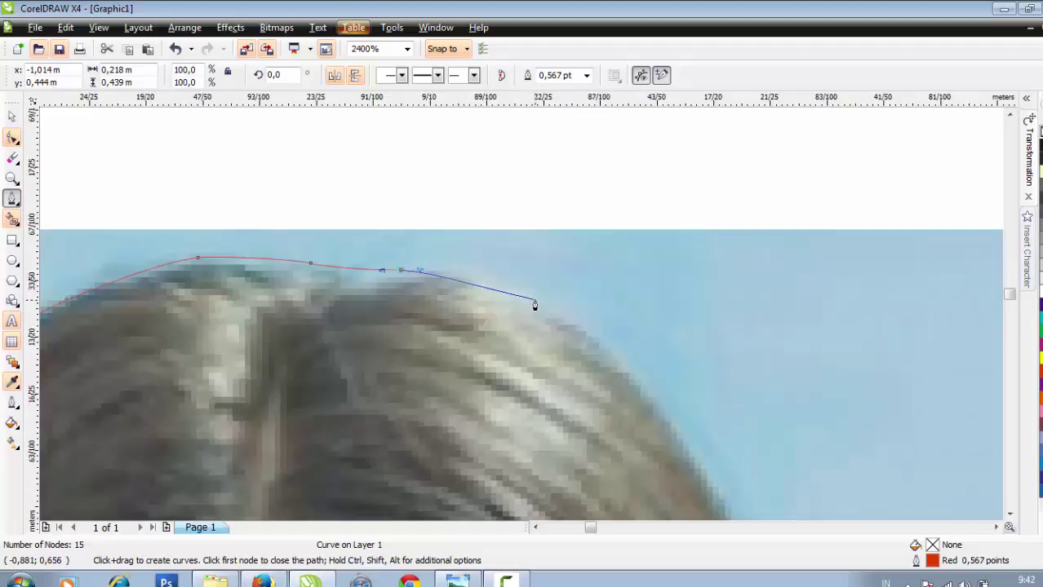
{"action": "left_click_drag", "start_coordinate": [535, 306], "coordinate": [549, 310]}
{"action": "scroll", "coordinate": [530, 319], "scroll_direction": "down", "scroll_amount": 2}
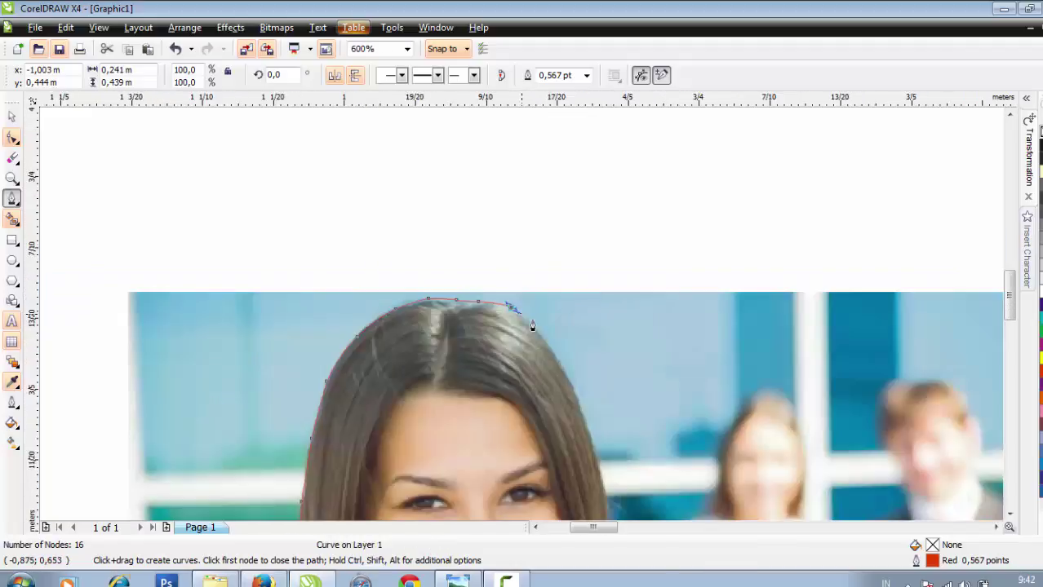
{"action": "scroll", "coordinate": [571, 375], "scroll_direction": "up", "scroll_amount": 1}
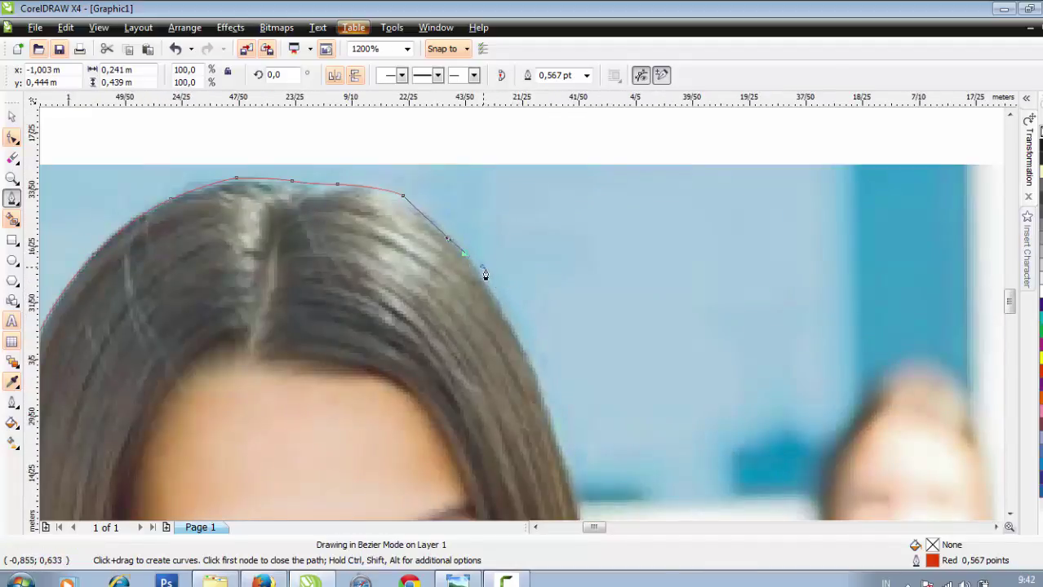
{"action": "left_click", "coordinate": [502, 311]}
{"action": "scroll", "coordinate": [502, 311], "scroll_direction": "down", "scroll_amount": 2}
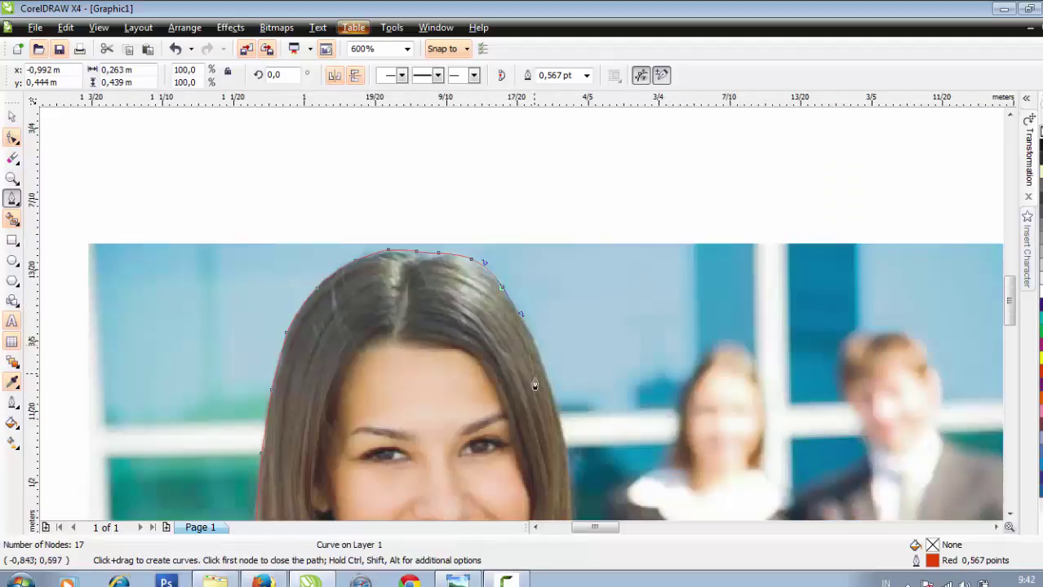
{"action": "scroll", "coordinate": [521, 303], "scroll_direction": "up", "scroll_amount": 1}
{"action": "mouse_move", "coordinate": [517, 254]}
{"action": "left_mouse_down"}
{"action": "mouse_move", "coordinate": [528, 276]}
{"action": "mouse_move", "coordinate": [514, 320]}
{"action": "mouse_move", "coordinate": [522, 346]}
{"action": "left_mouse_up"}
Follow the right-hand edge of her long hair down to the point where it meets the shirt collar
{"action": "scroll", "coordinate": [528, 276], "scroll_direction": "down", "scroll_amount": 2}
{"action": "scroll", "coordinate": [514, 310], "scroll_direction": "up", "scroll_amount": 2}
{"action": "scroll", "coordinate": [518, 326], "scroll_direction": "down", "scroll_amount": 2}
{"action": "scroll", "coordinate": [521, 320], "scroll_direction": "up", "scroll_amount": 2}
{"action": "scroll", "coordinate": [522, 346], "scroll_direction": "down", "scroll_amount": 2}
{"action": "scroll", "coordinate": [521, 310], "scroll_direction": "up", "scroll_amount": 2}
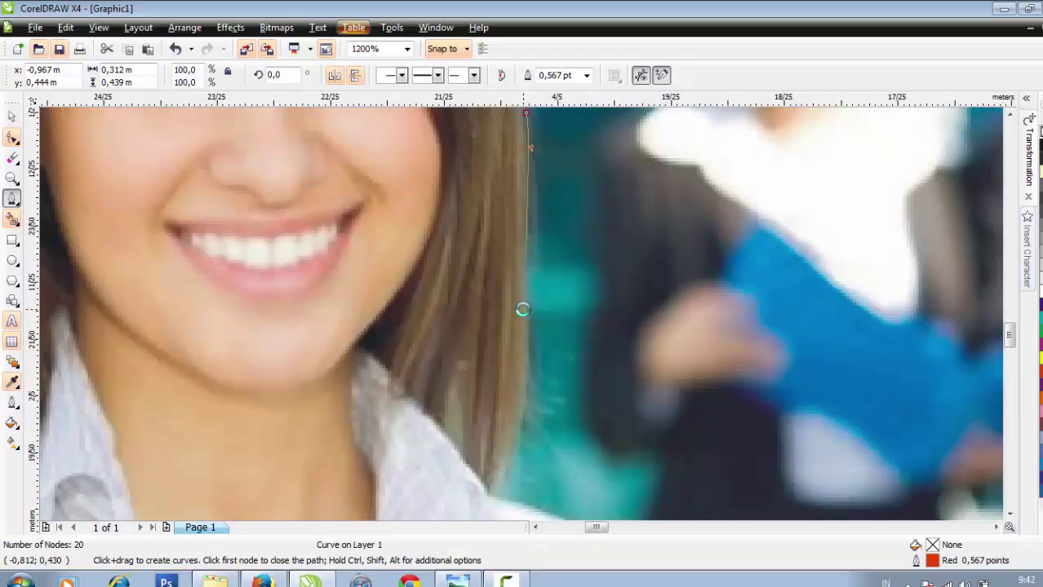
{"action": "left_click_drag", "start_coordinate": [527, 297], "coordinate": [527, 297]}
{"action": "scroll", "coordinate": [528, 297], "scroll_direction": "down", "scroll_amount": 2}
{"action": "scroll", "coordinate": [490, 271], "scroll_direction": "up", "scroll_amount": 2}
{"action": "mouse_move", "coordinate": [499, 242]}
{"action": "left_mouse_down"}
{"action": "mouse_move", "coordinate": [478, 311]}
{"action": "mouse_move", "coordinate": [483, 304]}
{"action": "mouse_move", "coordinate": [469, 308]}
{"action": "left_mouse_up"}
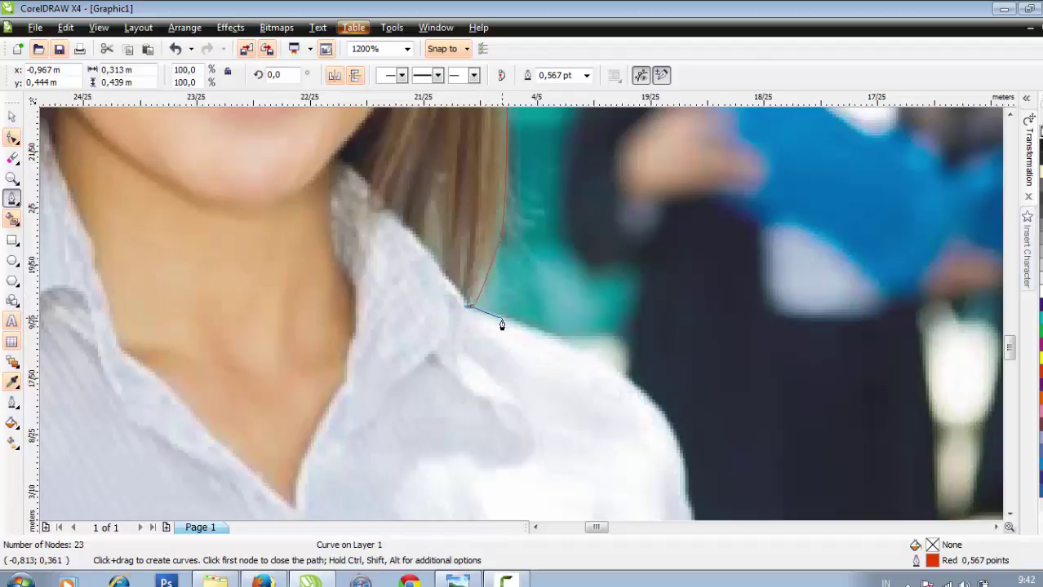
Trace the right-hand shoulder of her shirt from the collar to the upper part of the sleeve
{"action": "scroll", "coordinate": [502, 324], "scroll_direction": "down", "scroll_amount": 2}
{"action": "scroll", "coordinate": [568, 354], "scroll_direction": "up", "scroll_amount": 2}
{"action": "left_click_drag", "start_coordinate": [531, 289], "coordinate": [565, 319]}
{"action": "scroll", "coordinate": [566, 320], "scroll_direction": "down", "scroll_amount": 2}
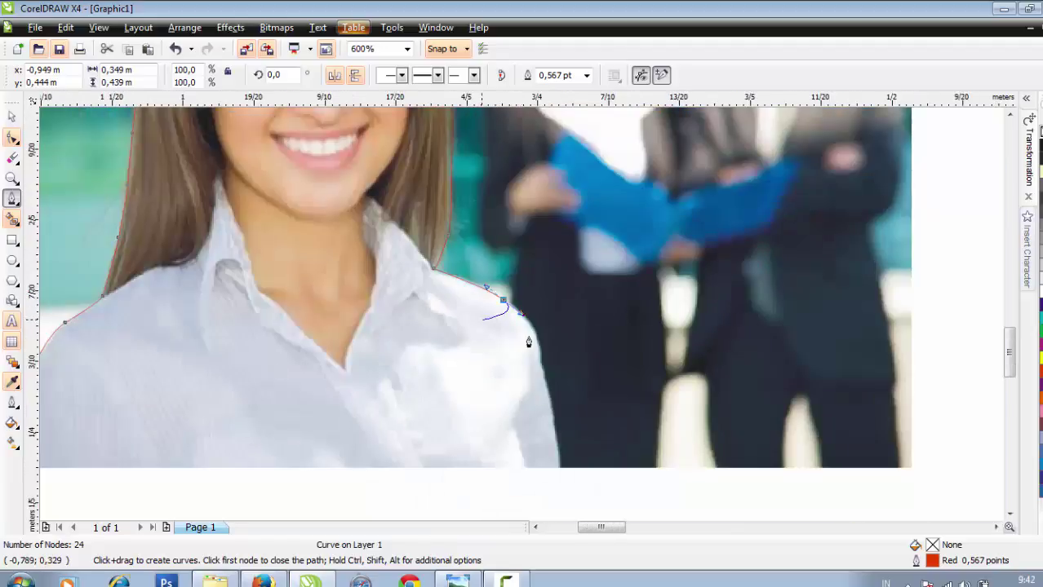
{"action": "scroll", "coordinate": [527, 343], "scroll_direction": "up", "scroll_amount": 4}
{"action": "mouse_move", "coordinate": [481, 254]}
{"action": "left_mouse_down"}
{"action": "mouse_move", "coordinate": [495, 320]}
{"action": "mouse_move", "coordinate": [534, 351]}
{"action": "left_mouse_up"}
Bring the outline down the right-hand sleeve to the photo's lower edge
{"action": "scroll", "coordinate": [522, 354], "scroll_direction": "down", "scroll_amount": 2}
{"action": "scroll", "coordinate": [536, 313], "scroll_direction": "up", "scroll_amount": 2}
{"action": "scroll", "coordinate": [533, 349], "scroll_direction": "down", "scroll_amount": 2}
{"action": "scroll", "coordinate": [524, 345], "scroll_direction": "up", "scroll_amount": 1}
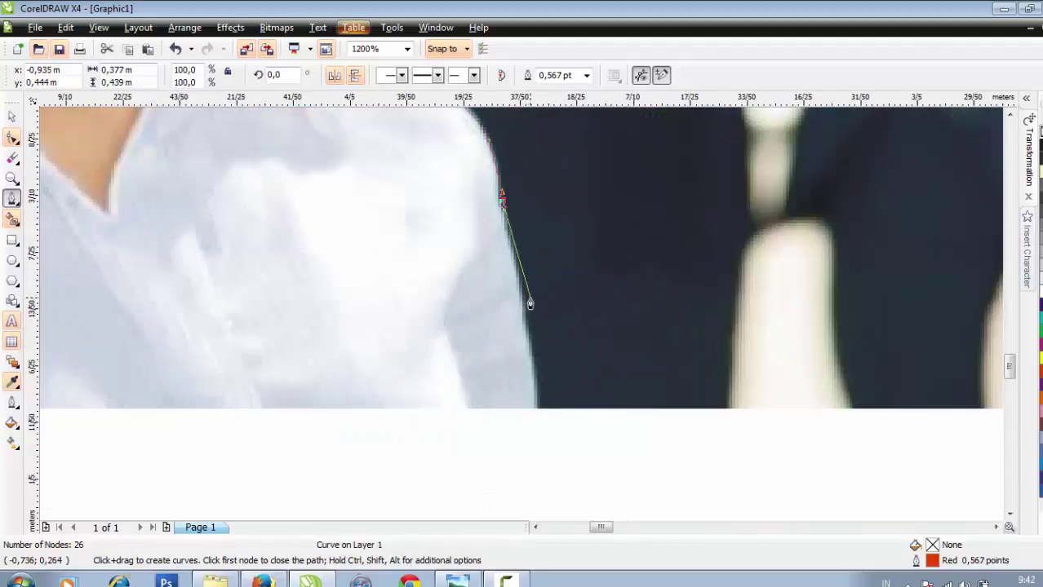
{"action": "scroll", "coordinate": [522, 302], "scroll_direction": "down", "scroll_amount": 1}
{"action": "scroll", "coordinate": [521, 308], "scroll_direction": "up", "scroll_amount": 1}
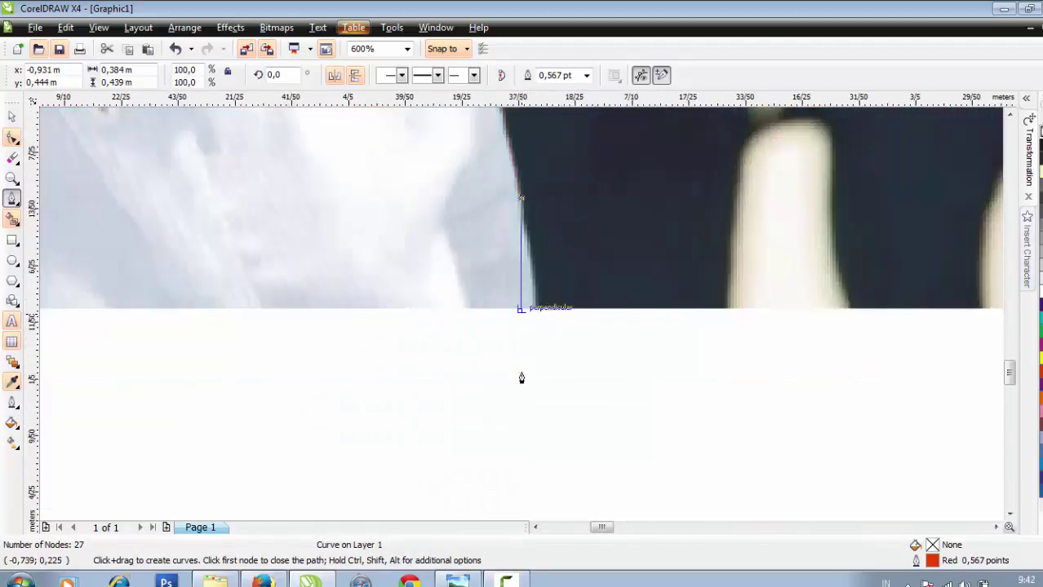
{"action": "left_click", "coordinate": [531, 308]}
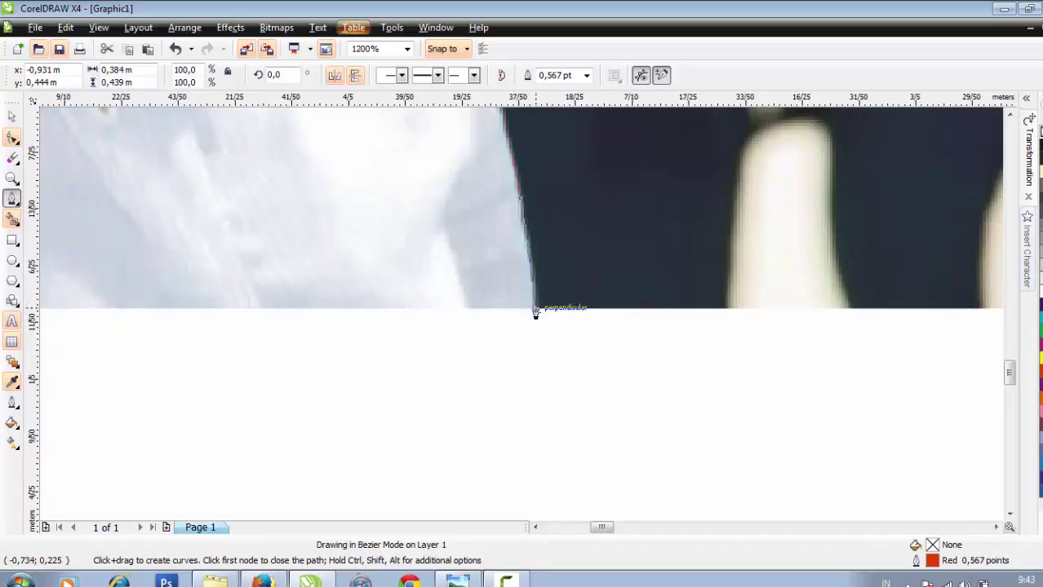
Close the outline along the photo's lower edge at its starting node and deselect the finished curve
{"action": "scroll", "coordinate": [526, 314], "scroll_direction": "down", "scroll_amount": 2}
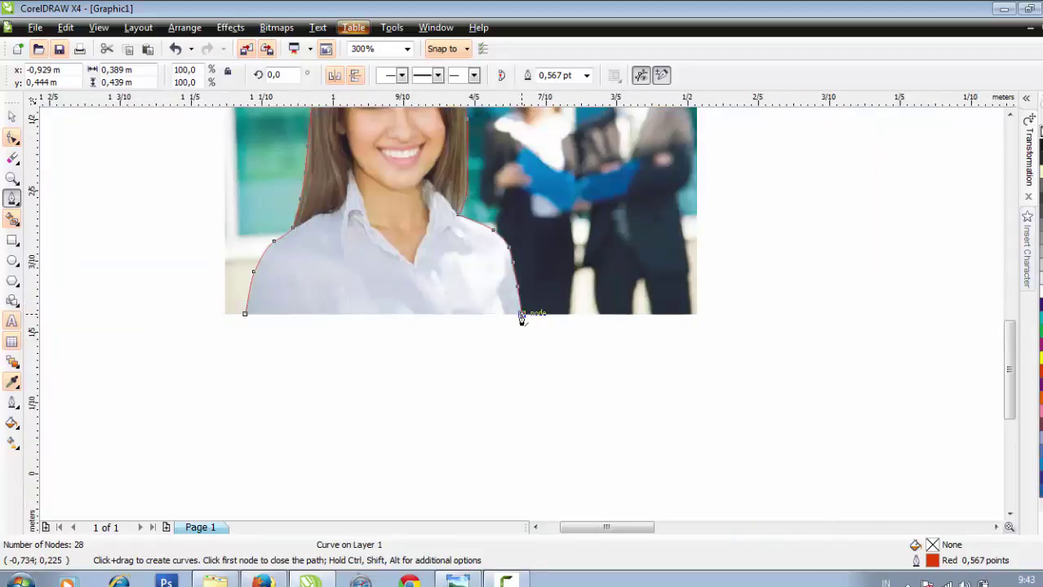
{"action": "left_click", "coordinate": [245, 314]}
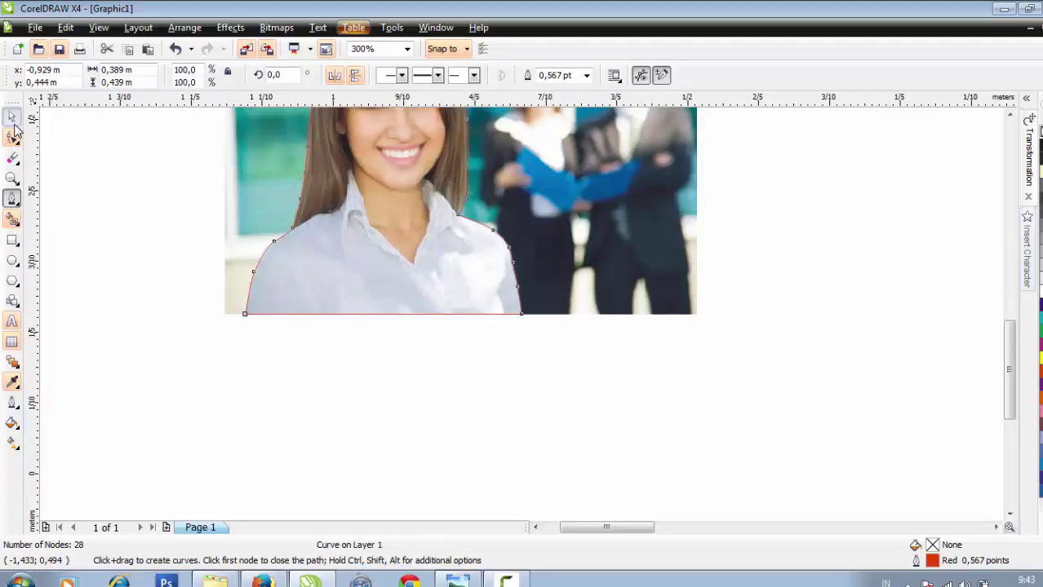
{"action": "left_click", "coordinate": [14, 123]}
{"action": "scroll", "coordinate": [608, 402], "scroll_direction": "down", "scroll_amount": 1}
{"action": "left_click", "coordinate": [705, 440]}
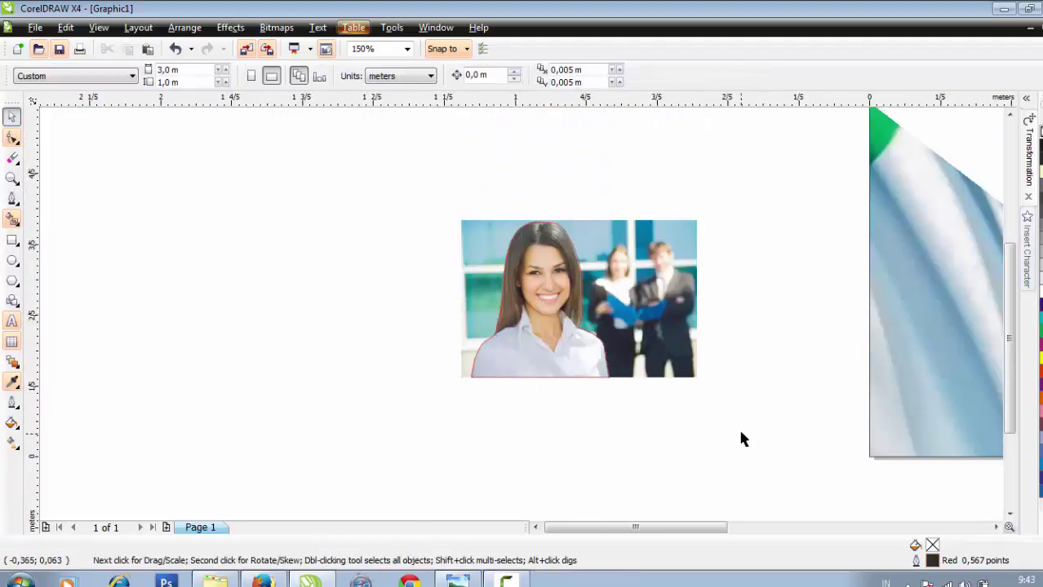
Intersect the traced outline with the photo and move the outline and the woman's cutout clear of the original
{"action": "left_click_drag", "start_coordinate": [741, 439], "coordinate": [367, 170]}
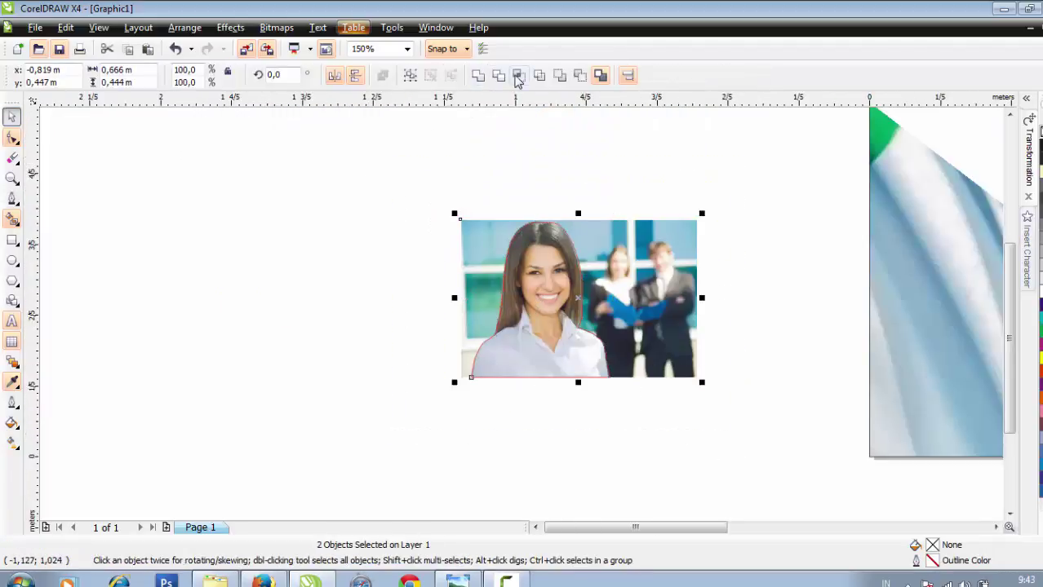
{"action": "left_click", "coordinate": [520, 78]}
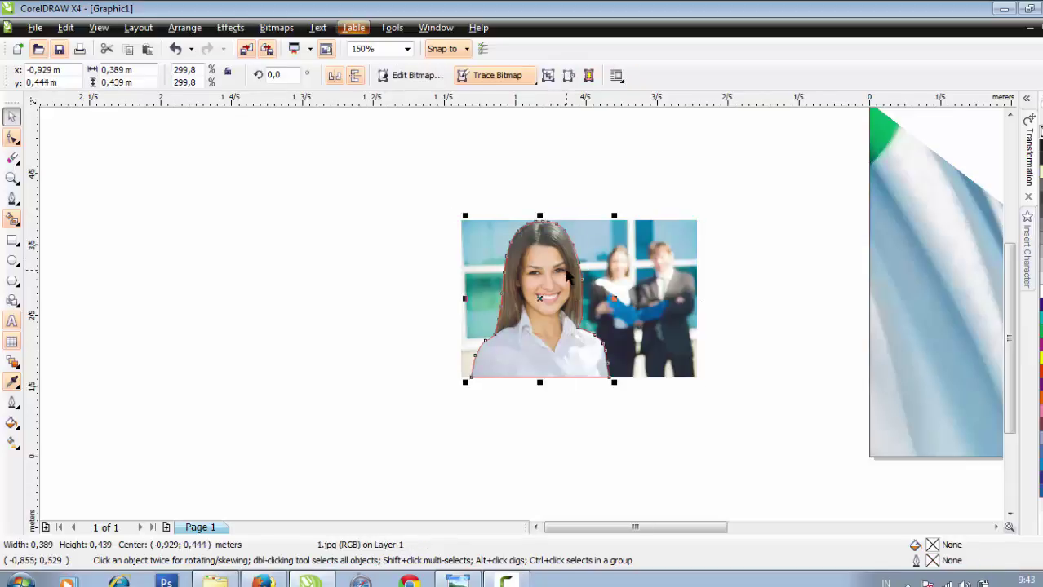
{"action": "left_click_drag", "start_coordinate": [571, 274], "coordinate": [435, 188]}
{"action": "left_click_drag", "start_coordinate": [489, 310], "coordinate": [266, 343]}
Delete the leftover original photo and the red traced outline, keeping only the woman's cutout
{"action": "left_click_drag", "start_coordinate": [616, 302], "coordinate": [605, 258]}
{"action": "key", "text": "Delete"}
{"action": "left_click", "coordinate": [443, 252]}
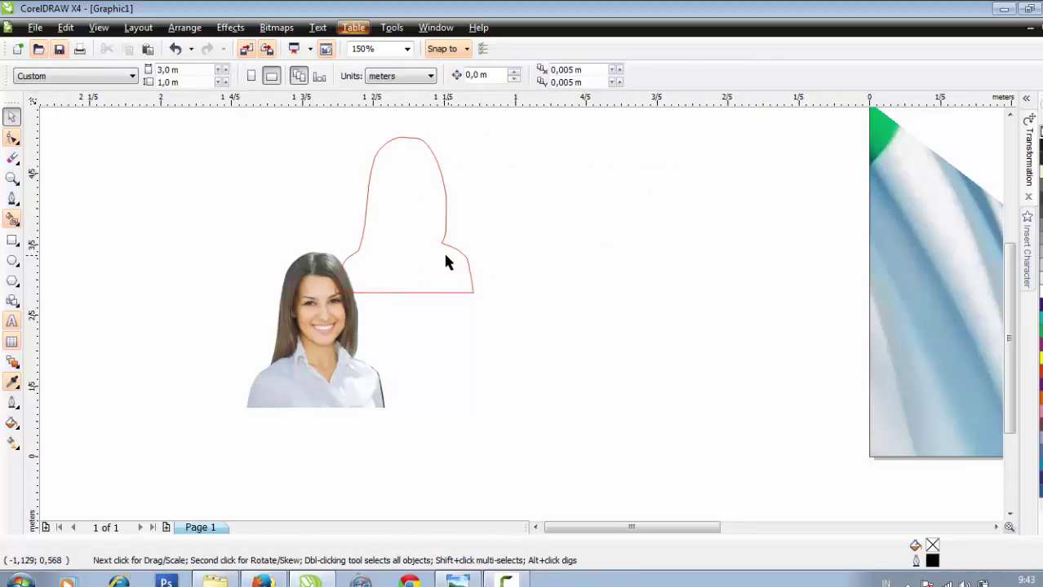
{"action": "key", "text": "Delete"}
Place the woman's cutout over the flag at the banner's left end and enlarge it to about 0.873 by 0.985 m
{"action": "left_click_drag", "start_coordinate": [365, 375], "coordinate": [745, 365]}
{"action": "scroll", "coordinate": [549, 405], "scroll_direction": "down", "scroll_amount": 3}
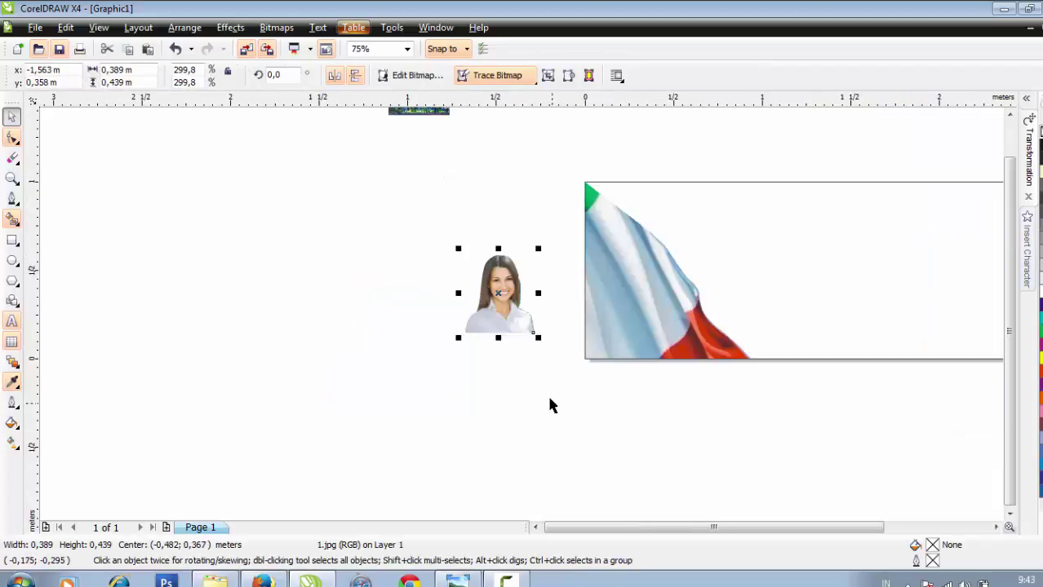
{"action": "left_click", "coordinate": [530, 333]}
{"action": "left_click", "coordinate": [527, 326]}
{"action": "left_click_drag", "start_coordinate": [539, 340], "coordinate": [647, 317]}
{"action": "scroll", "coordinate": [649, 317], "scroll_direction": "down", "scroll_amount": 2}
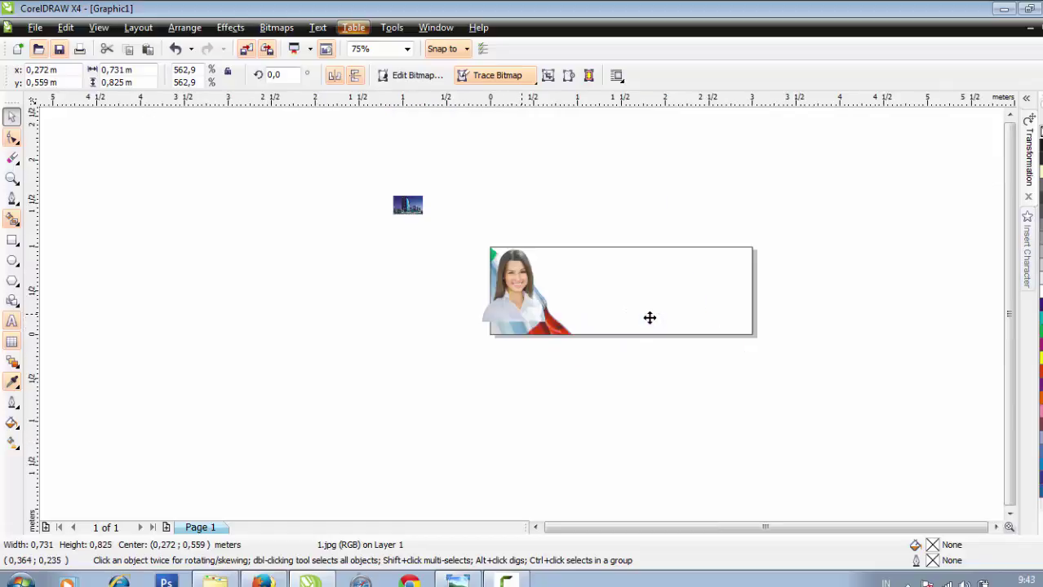
{"action": "scroll", "coordinate": [521, 312], "scroll_direction": "up", "scroll_amount": 2}
{"action": "left_click_drag", "start_coordinate": [521, 311], "coordinate": [618, 366]}
{"action": "left_click_drag", "start_coordinate": [573, 341], "coordinate": [554, 336]}
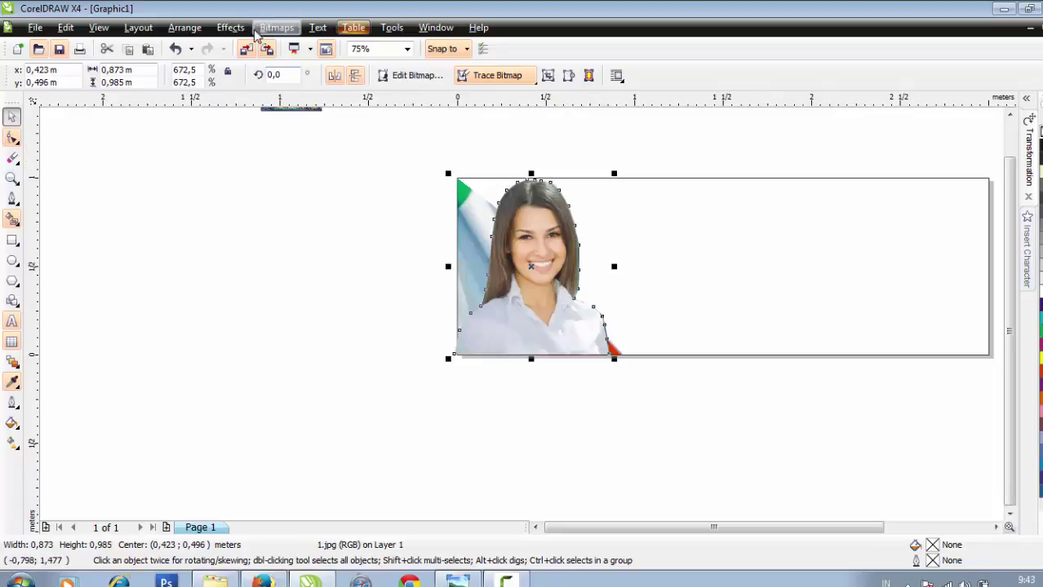
PowerClip the woman's cutout inside the 3 x 1 m banner rectangle
{"action": "left_click", "coordinate": [232, 27]}
{"action": "mouse_move", "coordinate": [338, 270]}
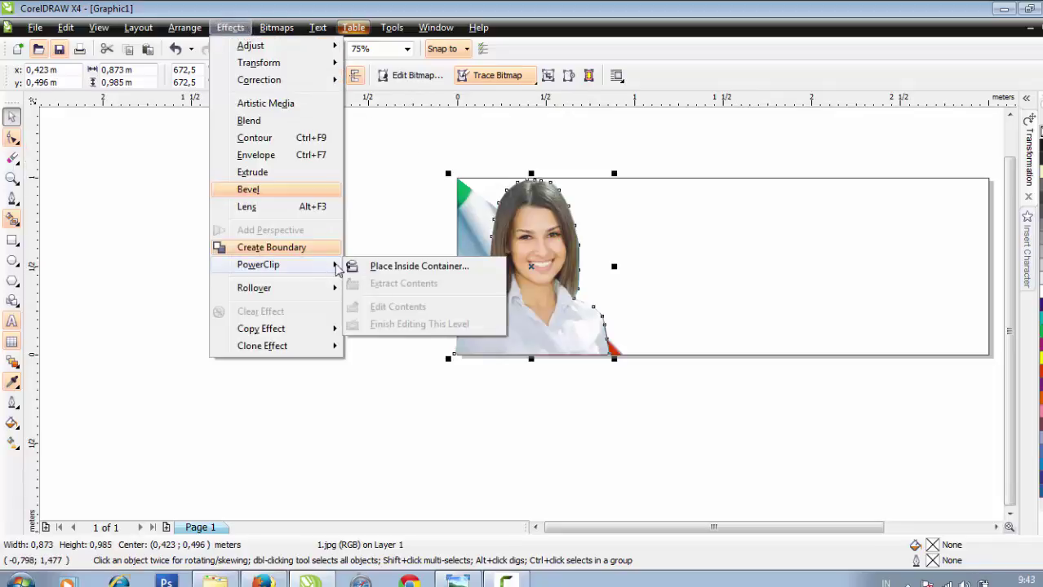
{"action": "left_click", "coordinate": [397, 268]}
{"action": "left_click", "coordinate": [674, 236]}
Edit the banner's PowerClip contents, moving the woman over the flag and enlarging her to about 0.945 by 1.066 m, and finish editing
{"action": "left_click", "coordinate": [249, 30]}
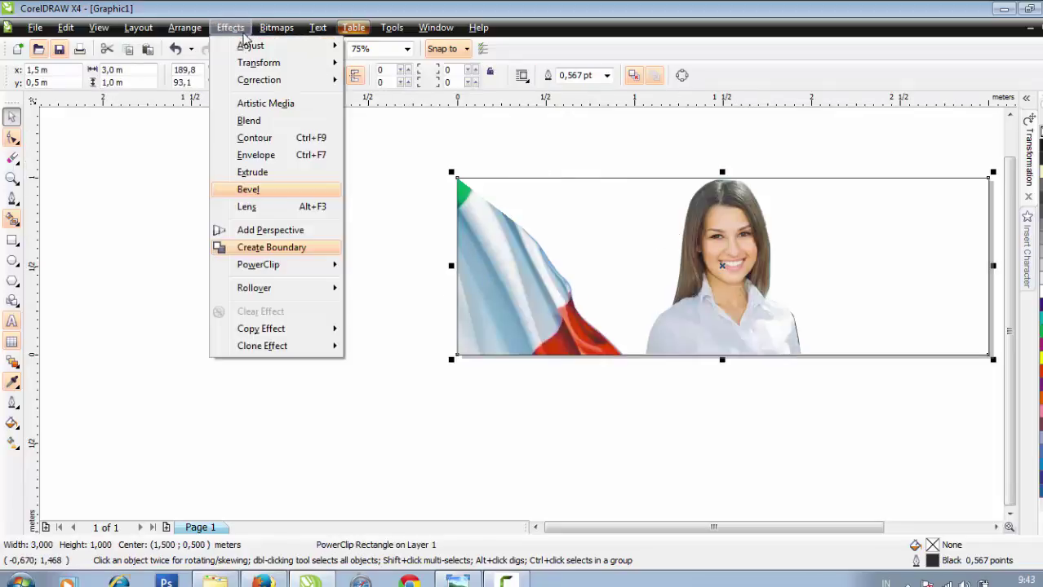
{"action": "mouse_move", "coordinate": [325, 268]}
{"action": "left_click", "coordinate": [398, 306]}
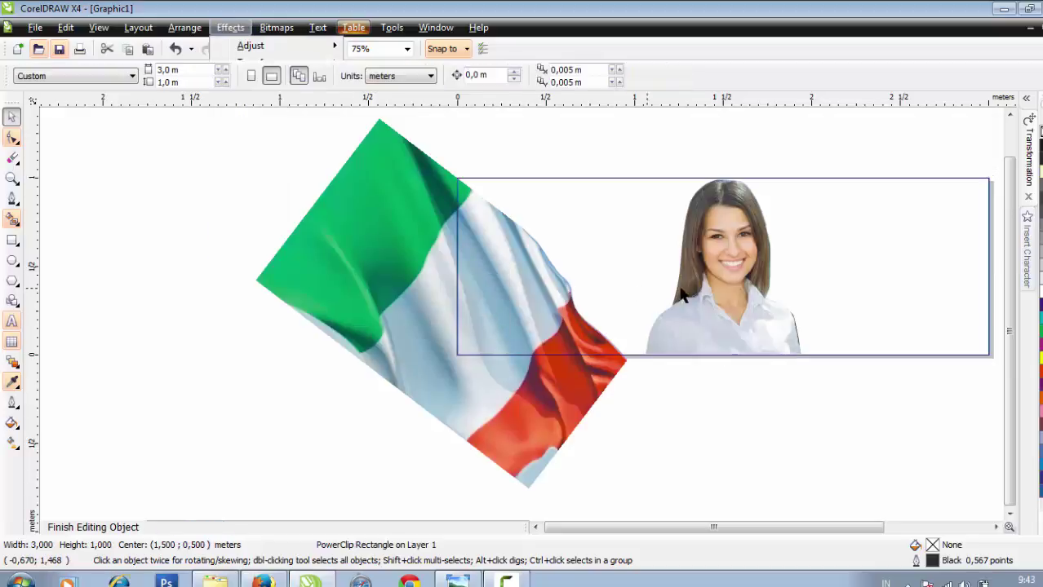
{"action": "left_click_drag", "start_coordinate": [757, 281], "coordinate": [581, 284]}
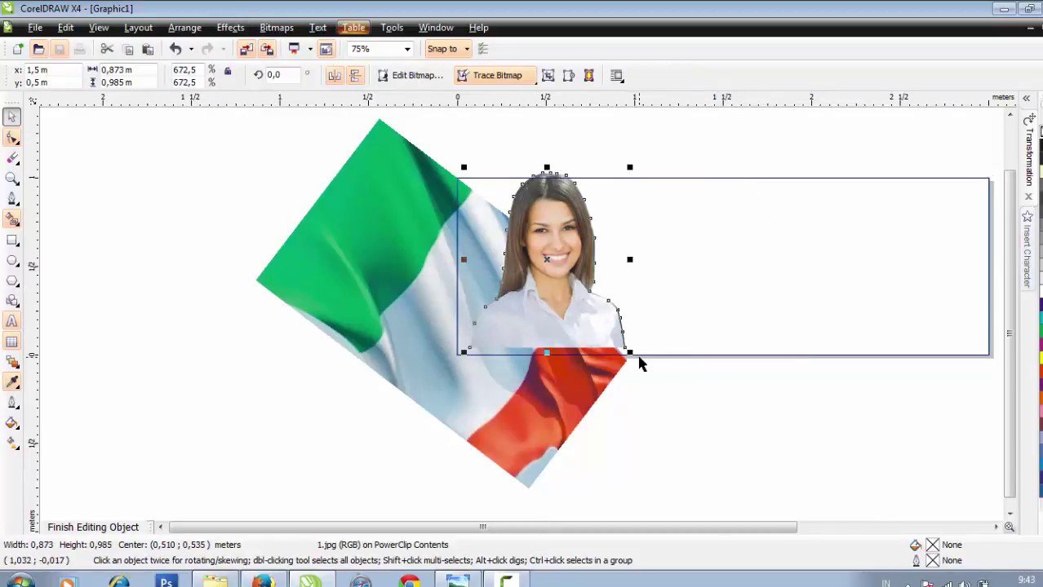
{"action": "left_click_drag", "start_coordinate": [628, 352], "coordinate": [641, 369]}
{"action": "left_click_drag", "start_coordinate": [591, 314], "coordinate": [581, 330]}
{"action": "left_click", "coordinate": [93, 527]}
Enlarge the night skyline picture to about 2.366 by 1.479 m and move it over the middle of the banner
{"action": "left_click", "coordinate": [220, 269]}
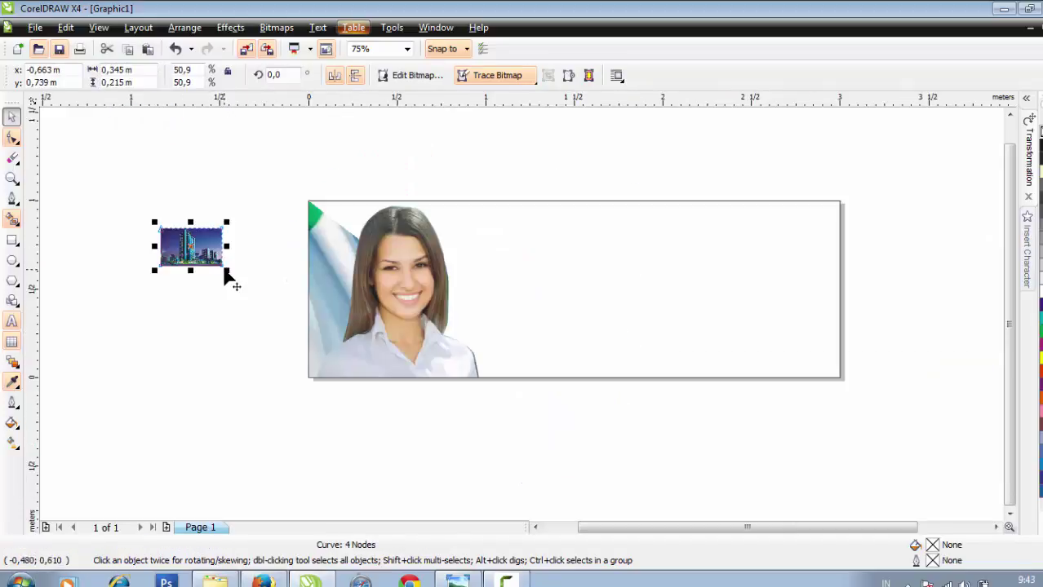
{"action": "left_click_drag", "start_coordinate": [228, 270], "coordinate": [375, 363]}
{"action": "left_click_drag", "start_coordinate": [296, 310], "coordinate": [269, 249]}
{"action": "left_click", "coordinate": [272, 340]}
{"action": "left_click", "coordinate": [332, 306]}
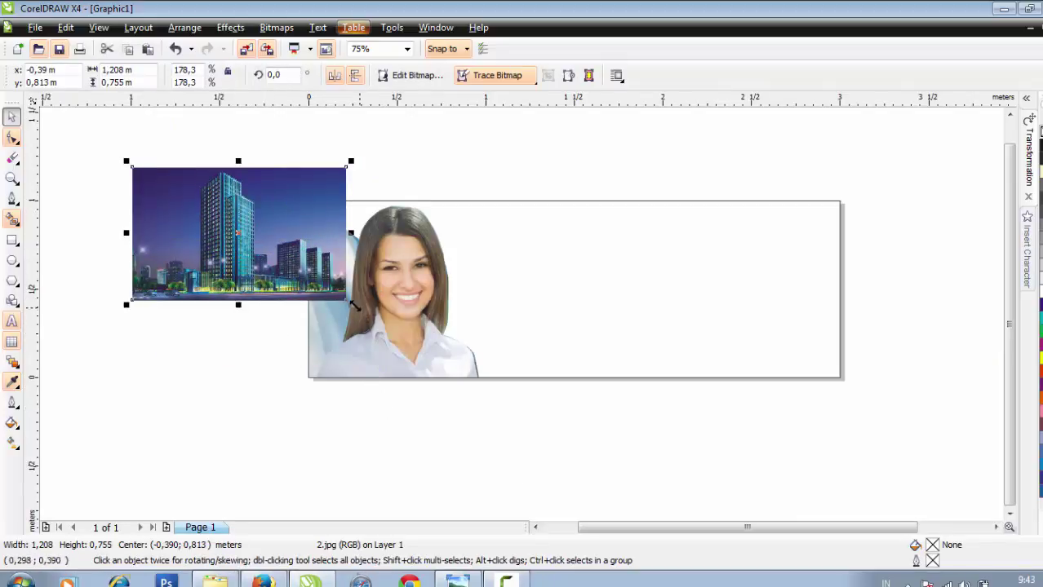
{"action": "left_click_drag", "start_coordinate": [353, 304], "coordinate": [580, 364]}
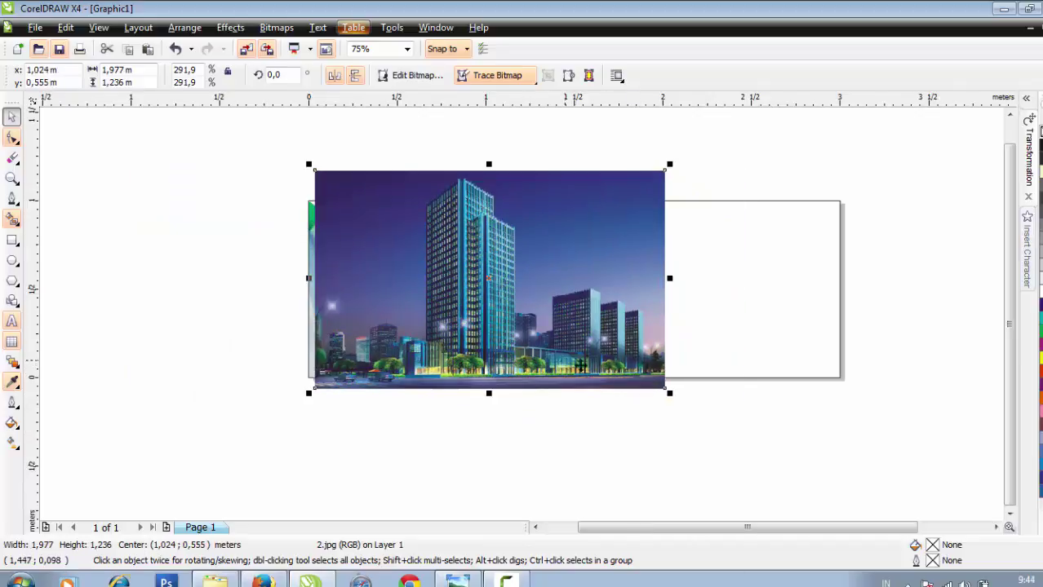
{"action": "left_click_drag", "start_coordinate": [669, 392], "coordinate": [700, 376]}
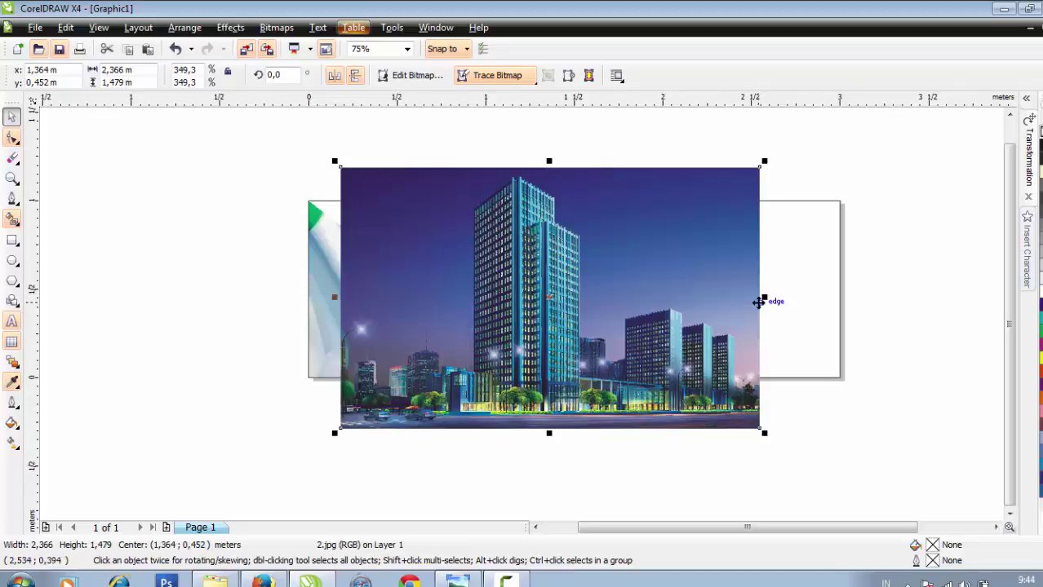
PowerClip the night skyline picture inside the banner rectangle
{"action": "left_click", "coordinate": [230, 27]}
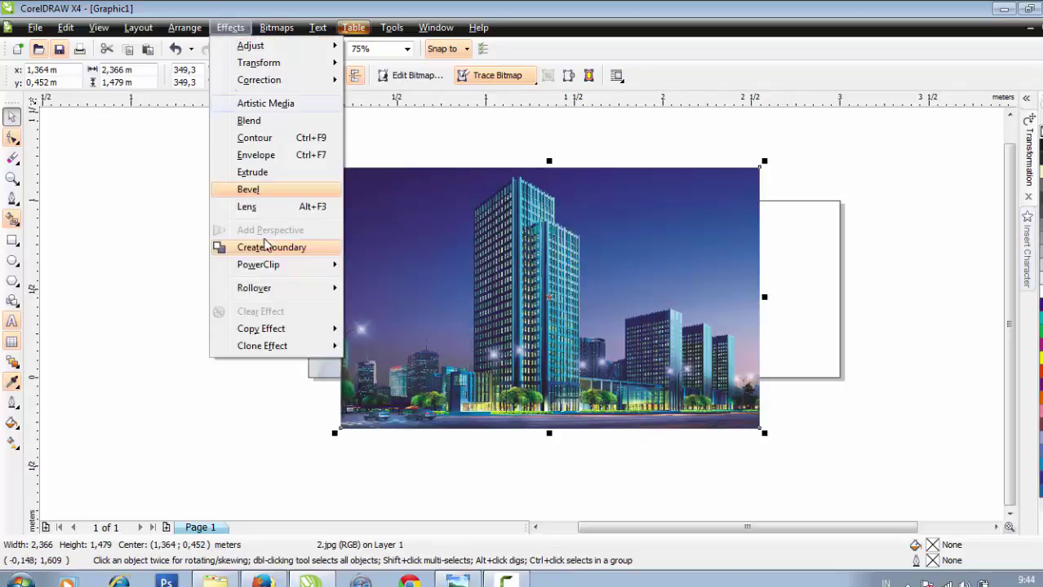
{"action": "mouse_move", "coordinate": [306, 271]}
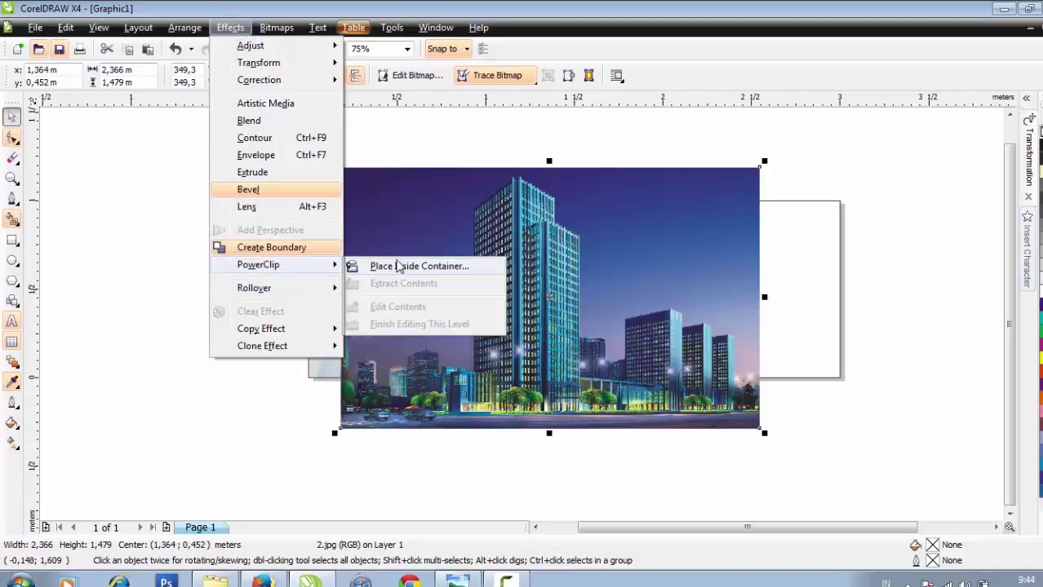
{"action": "left_click", "coordinate": [384, 264]}
{"action": "left_click", "coordinate": [794, 284]}
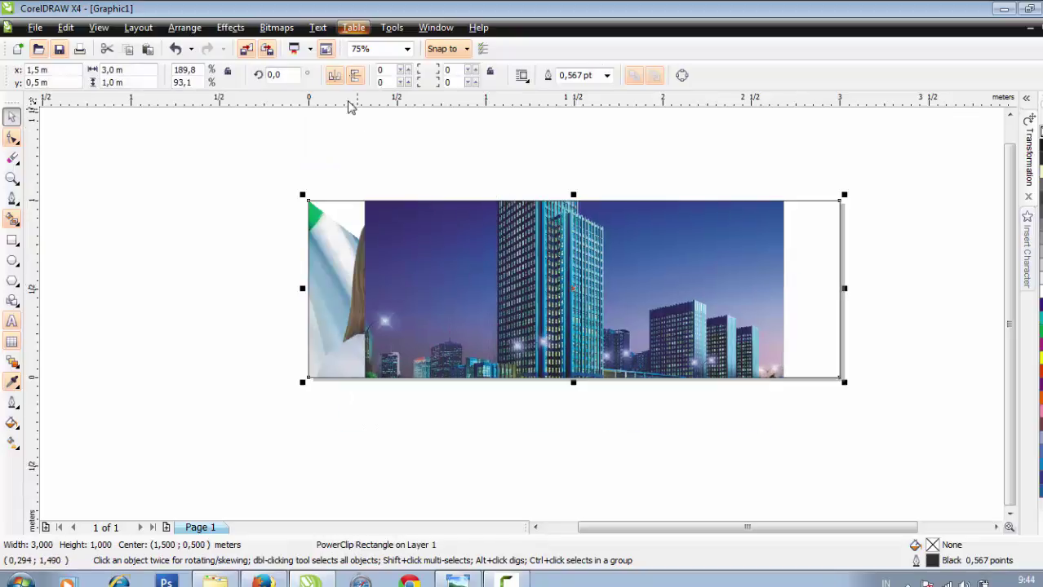
Open the banner's PowerClip contents for editing and send the skyline picture behind the woman and the flag
{"action": "left_click", "coordinate": [230, 27]}
{"action": "mouse_move", "coordinate": [318, 272]}
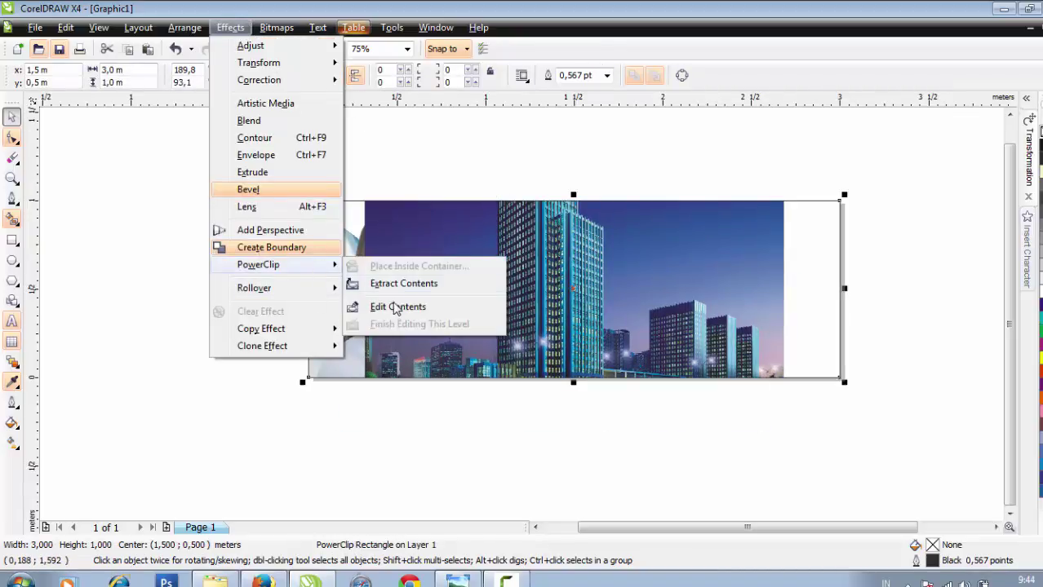
{"action": "left_click", "coordinate": [395, 308]}
{"action": "key", "text": "ctrl+Page_Down"}
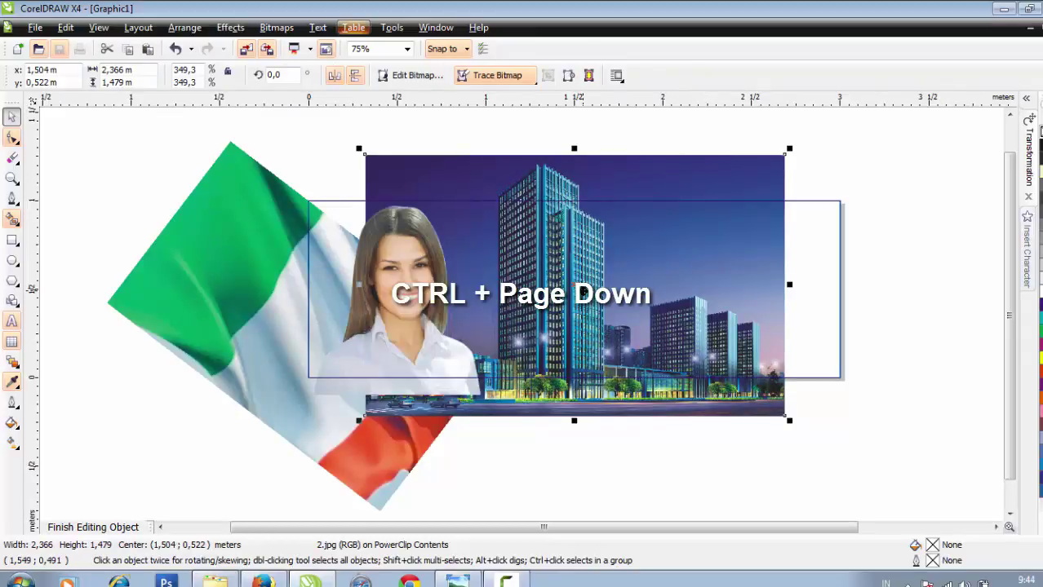
Stretch the skyline picture across the banner to about 3.052 m wide and squash it to about 1.193 m high
{"action": "left_click_drag", "start_coordinate": [593, 319], "coordinate": [527, 316]}
{"action": "left_click_drag", "start_coordinate": [720, 415], "coordinate": [675, 459]}
{"action": "left_click", "coordinate": [676, 460]}
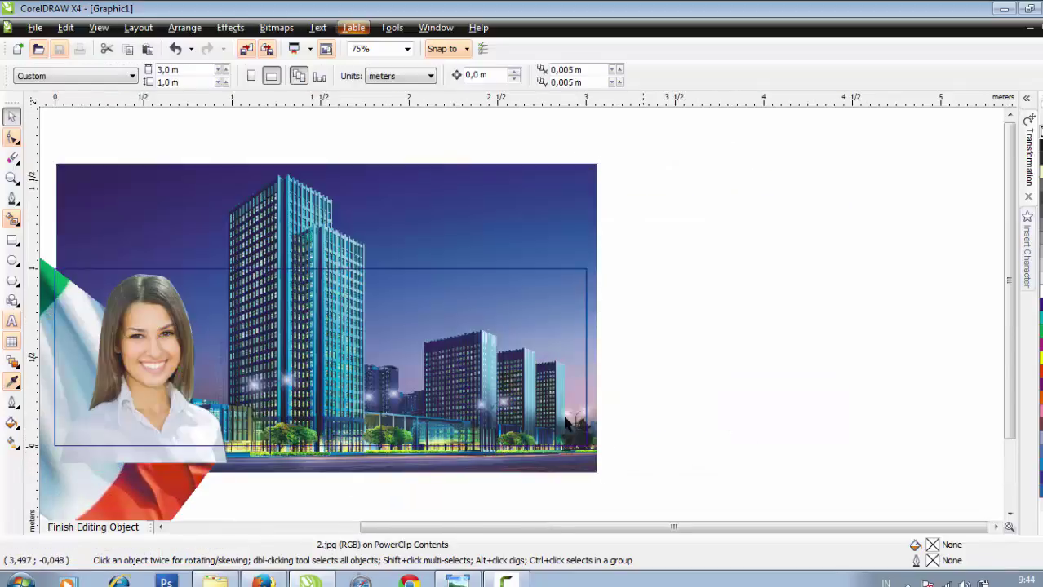
{"action": "left_click", "coordinate": [534, 408]}
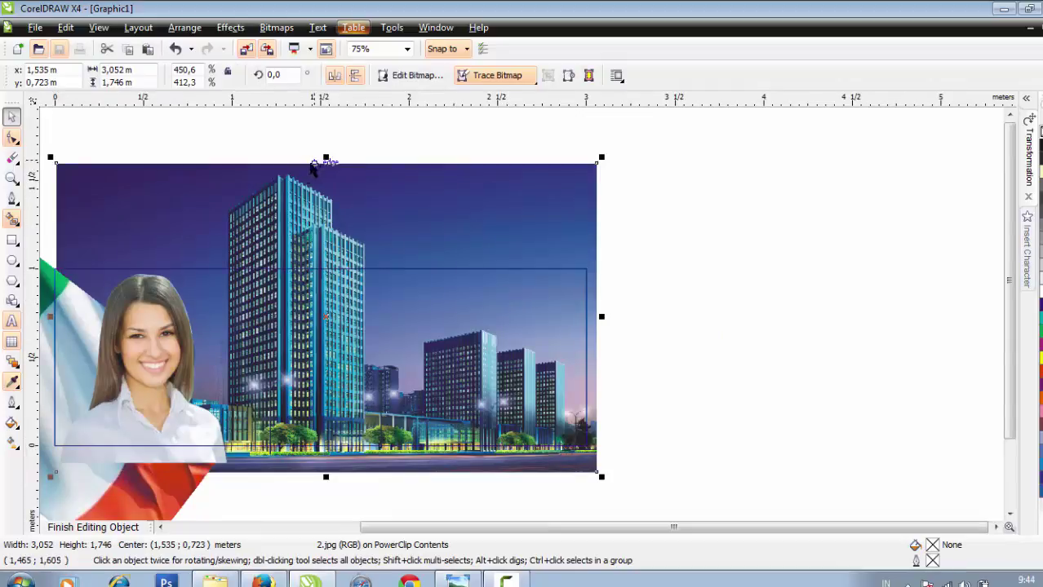
{"action": "left_click_drag", "start_coordinate": [311, 189], "coordinate": [323, 257]}
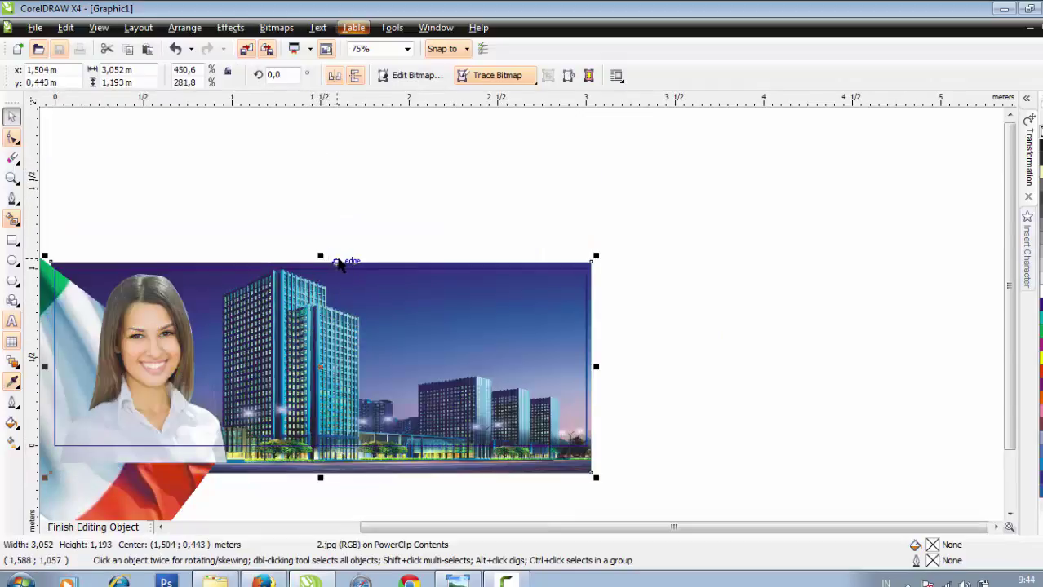
{"action": "left_click", "coordinate": [731, 308]}
{"action": "left_click", "coordinate": [517, 342]}
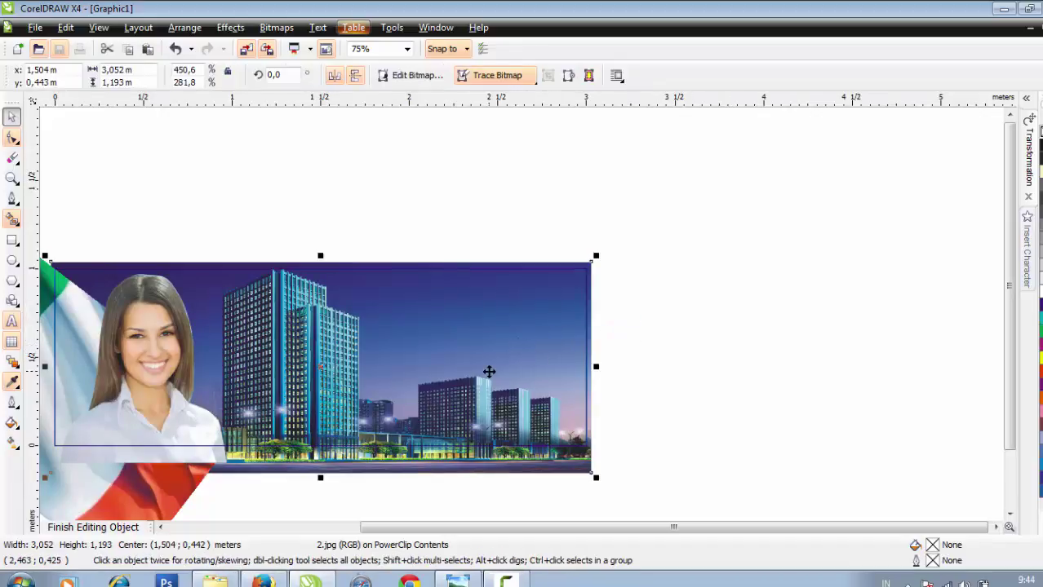
Raise the skyline picture, shorten it to about 1.066 m high with its top on the banner's upper edge, and finish editing
{"action": "left_click_drag", "start_coordinate": [360, 402], "coordinate": [358, 384]}
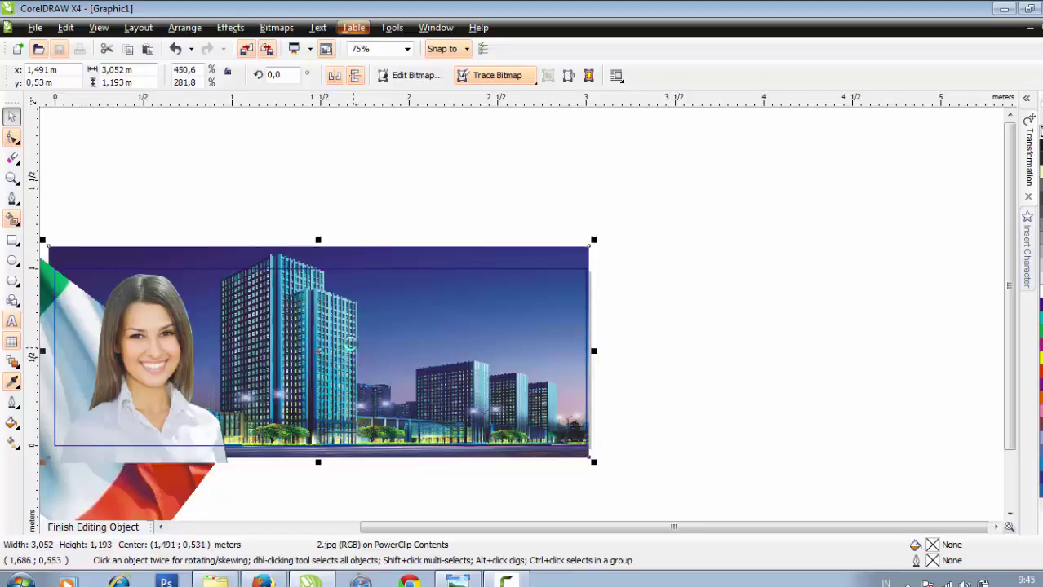
{"action": "left_click_drag", "start_coordinate": [319, 241], "coordinate": [340, 266]}
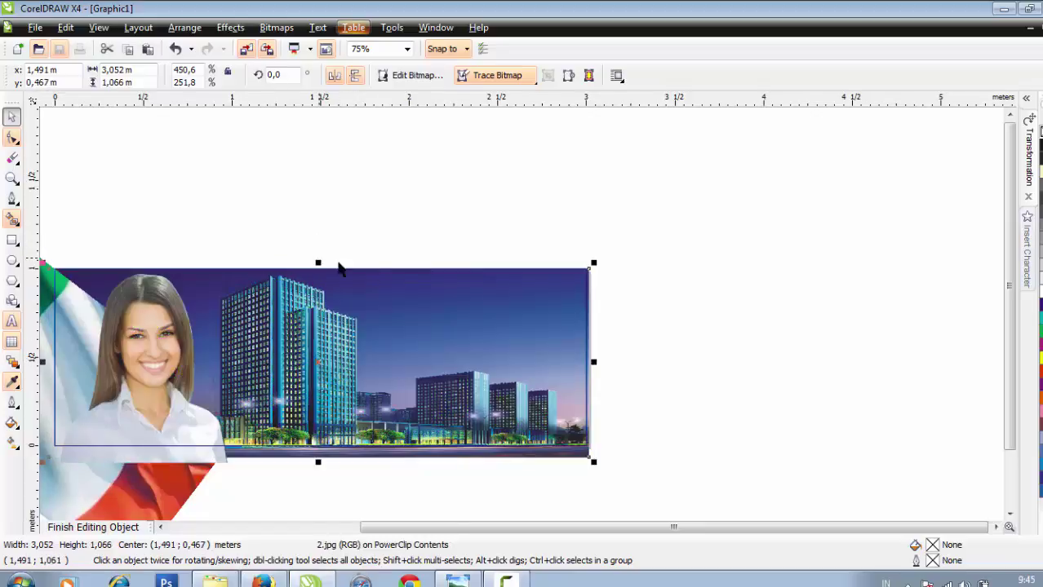
{"action": "left_click", "coordinate": [638, 324]}
{"action": "left_click", "coordinate": [500, 341]}
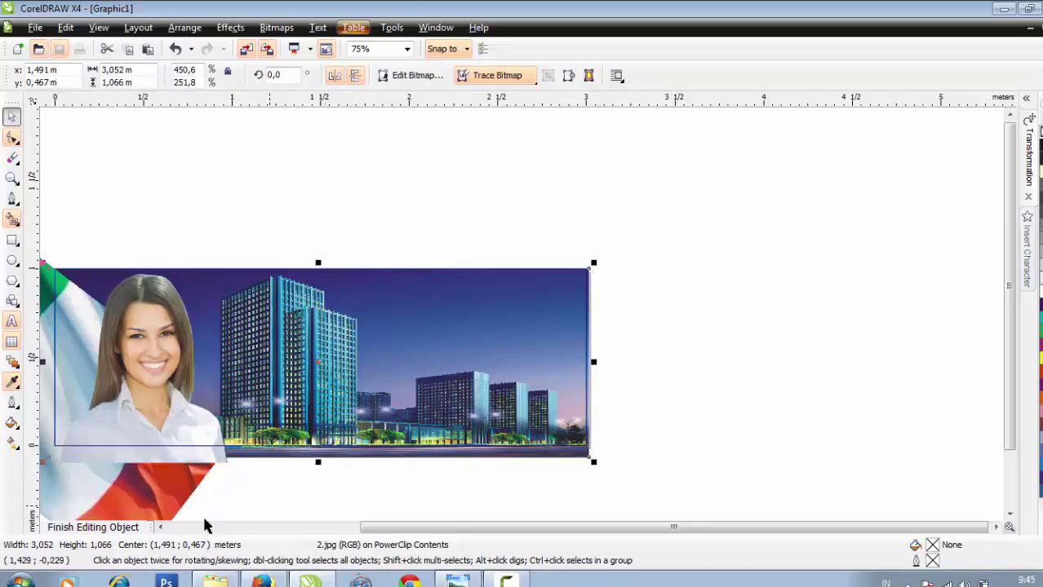
{"action": "left_click", "coordinate": [113, 528]}
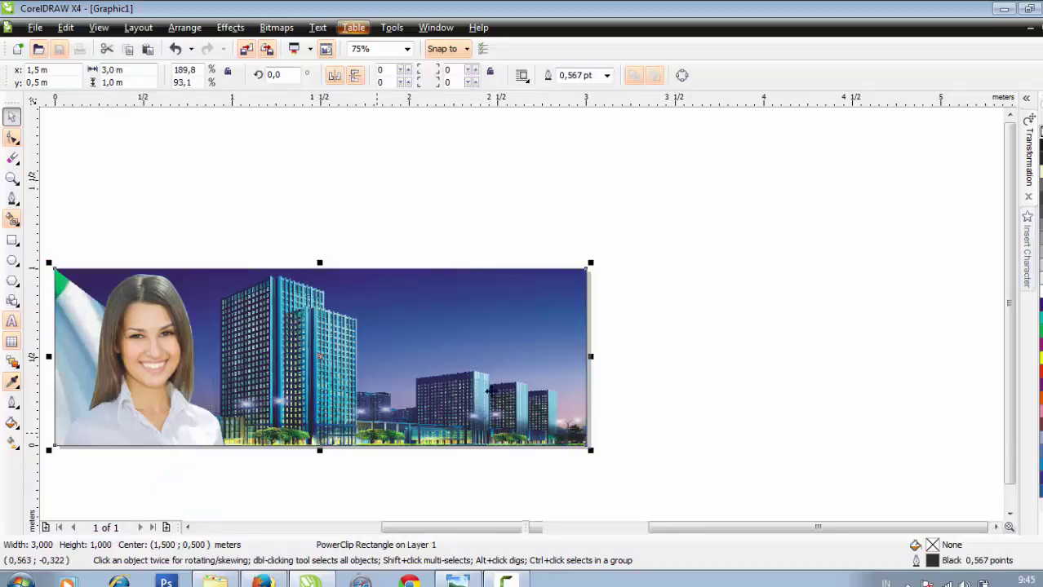
{"action": "left_click", "coordinate": [704, 343]}
{"action": "scroll", "coordinate": [586, 238], "scroll_direction": "down", "scroll_amount": 2}
{"action": "scroll", "coordinate": [491, 320], "scroll_direction": "up", "scroll_amount": 2}
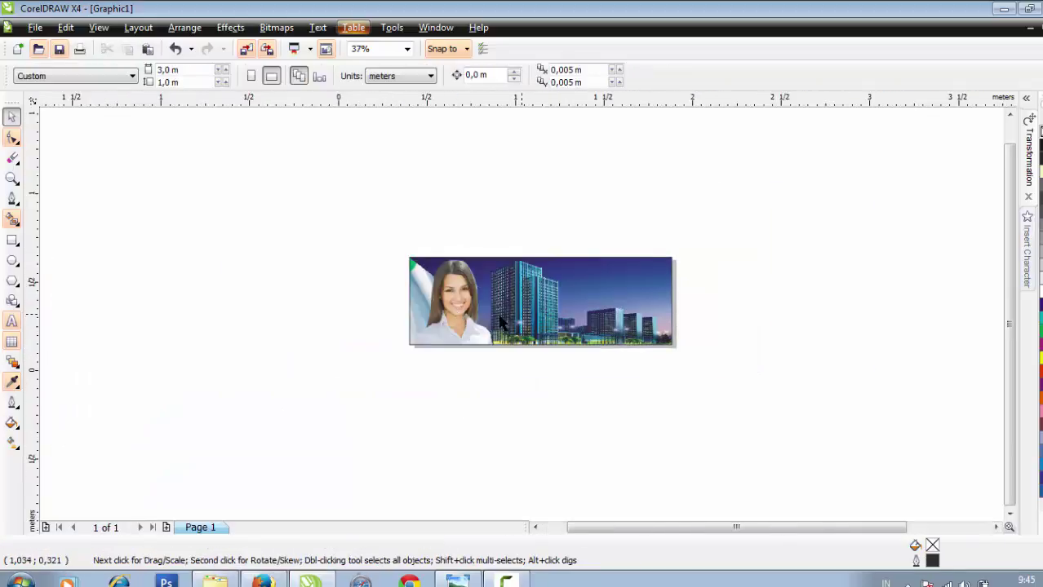
{"action": "left_click", "coordinate": [450, 283]}
{"action": "left_click", "coordinate": [514, 410]}
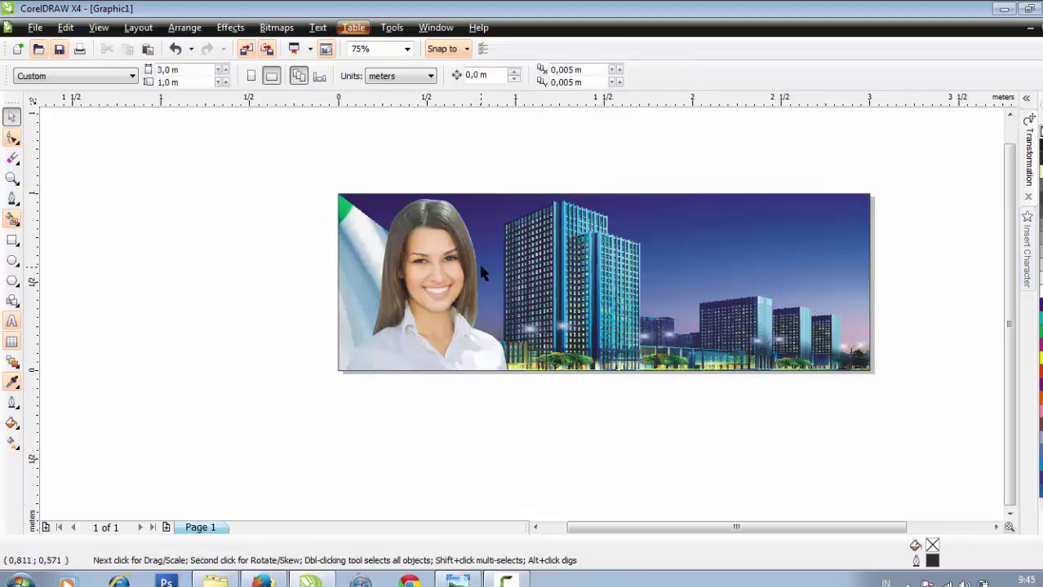
{"action": "left_click", "coordinate": [478, 261]}
{"action": "left_click", "coordinate": [522, 427]}
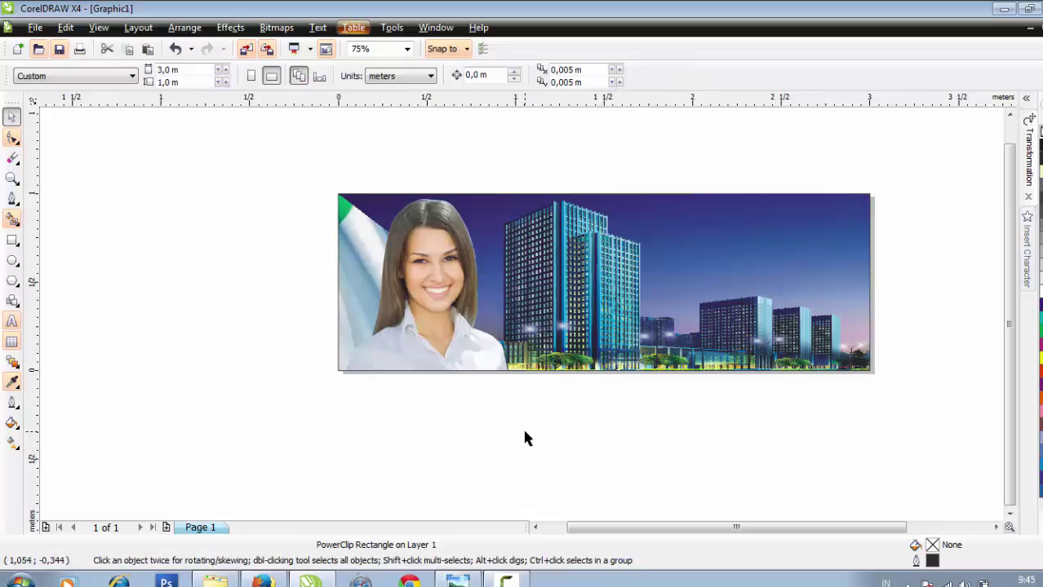
Reopen the banner's PowerClip contents and move the woman closer to the banner's left edge
{"action": "left_click", "coordinate": [469, 327]}
{"action": "left_click", "coordinate": [231, 29]}
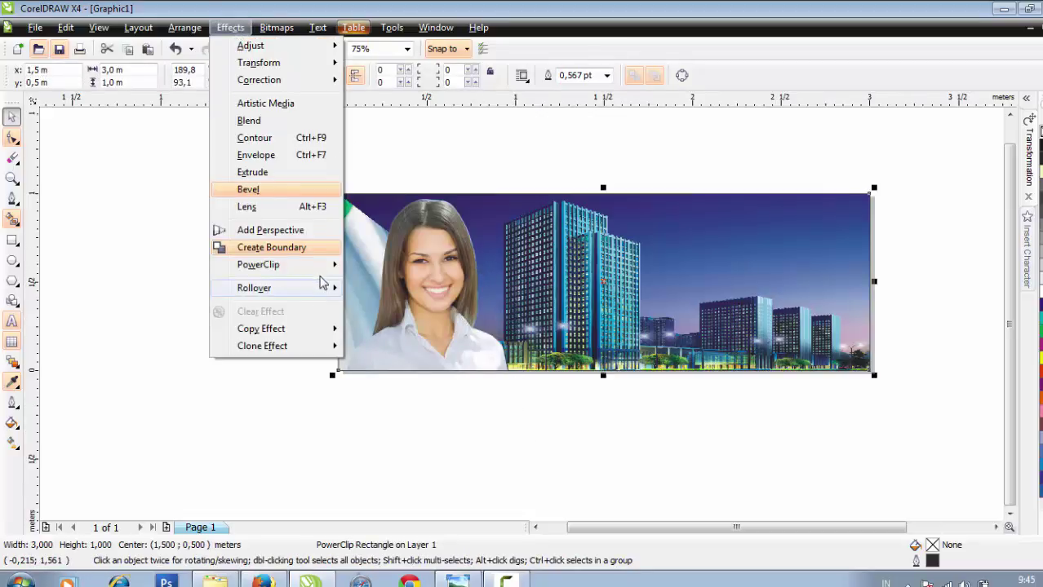
{"action": "mouse_move", "coordinate": [322, 269]}
{"action": "left_click", "coordinate": [414, 312]}
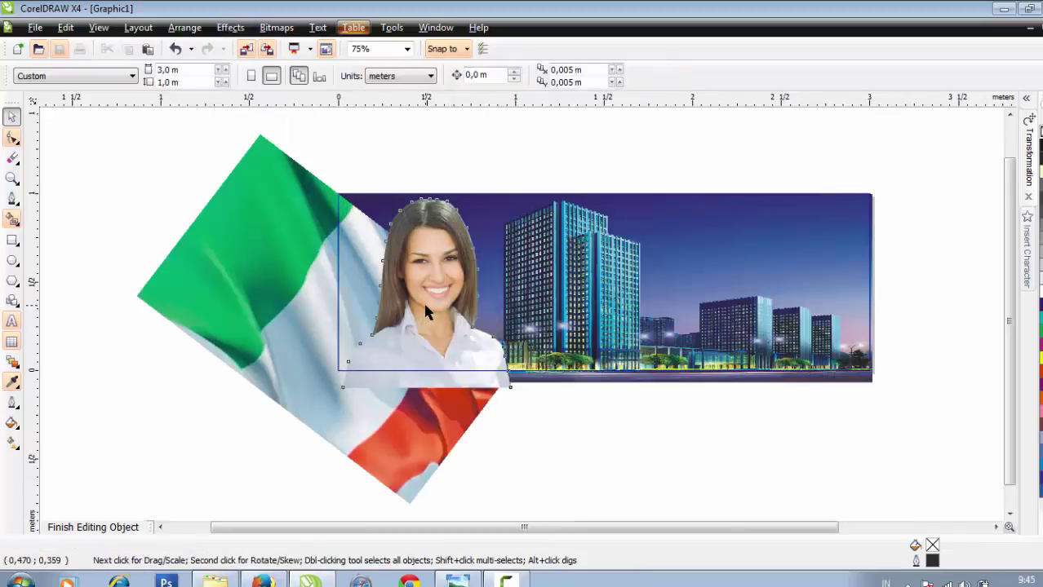
{"action": "left_click_drag", "start_coordinate": [422, 301], "coordinate": [395, 297]}
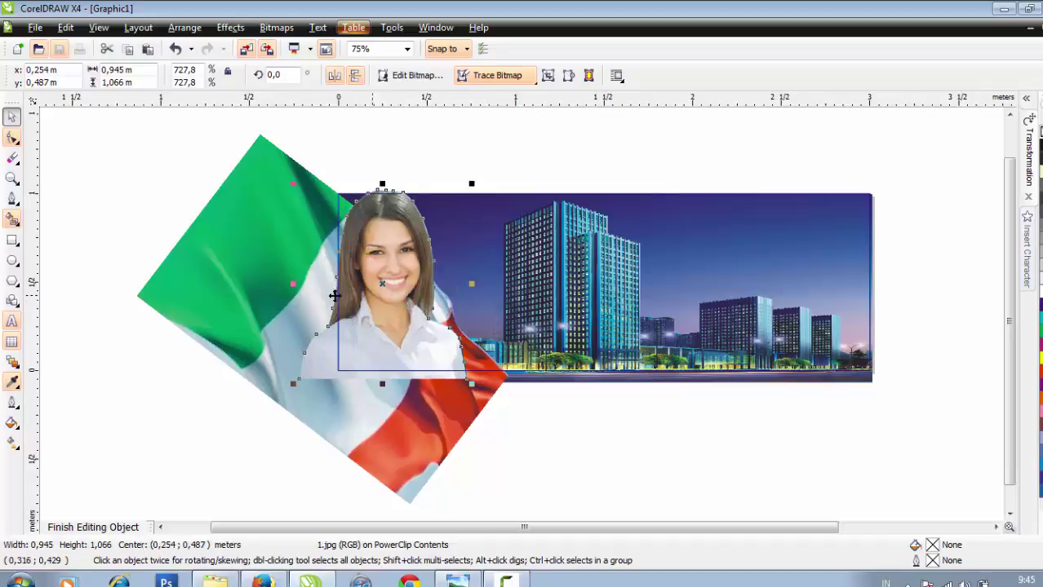
Shift the flag slightly right and up behind the woman, and reposition her at about 0.294 m, 0.46 m
{"action": "left_click", "coordinate": [302, 292]}
{"action": "left_click_drag", "start_coordinate": [288, 305], "coordinate": [291, 279]}
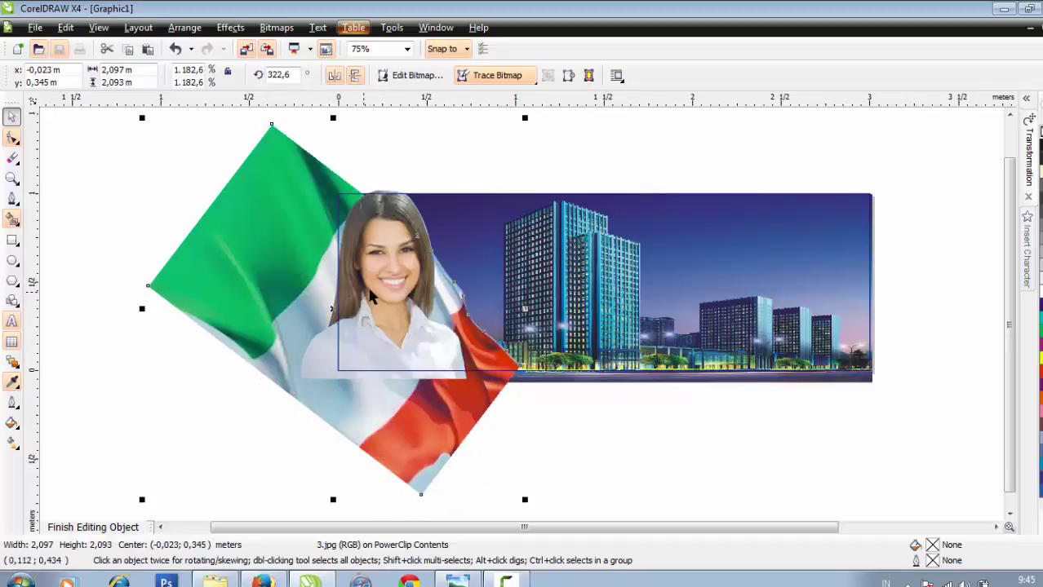
{"action": "left_click_drag", "start_coordinate": [372, 296], "coordinate": [376, 290]}
{"action": "left_click_drag", "start_coordinate": [281, 283], "coordinate": [291, 280]}
{"action": "left_click_drag", "start_coordinate": [407, 284], "coordinate": [410, 289]}
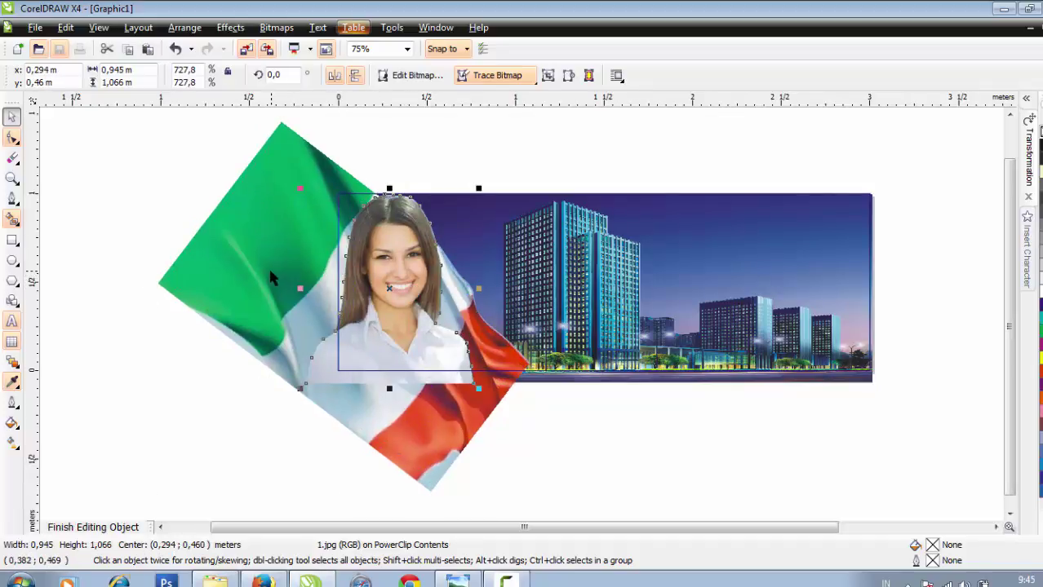
Shift the flag and the woman slightly right, and rotate the flag to about 318.9 degrees
{"action": "left_click_drag", "start_coordinate": [267, 266], "coordinate": [270, 266]}
{"action": "left_click_drag", "start_coordinate": [393, 300], "coordinate": [399, 295]}
{"action": "left_click", "coordinate": [461, 429]}
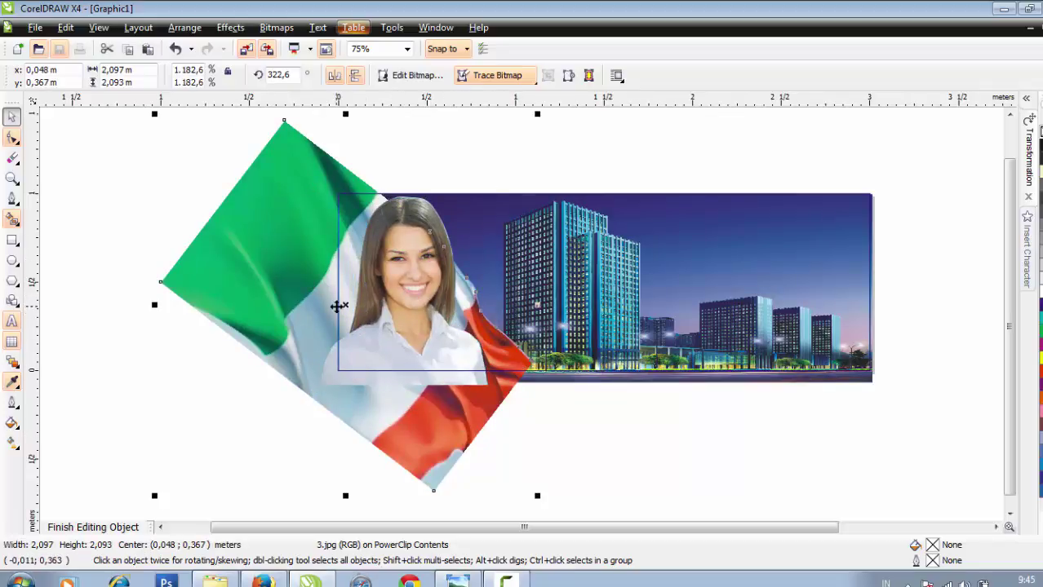
{"action": "left_click", "coordinate": [338, 306]}
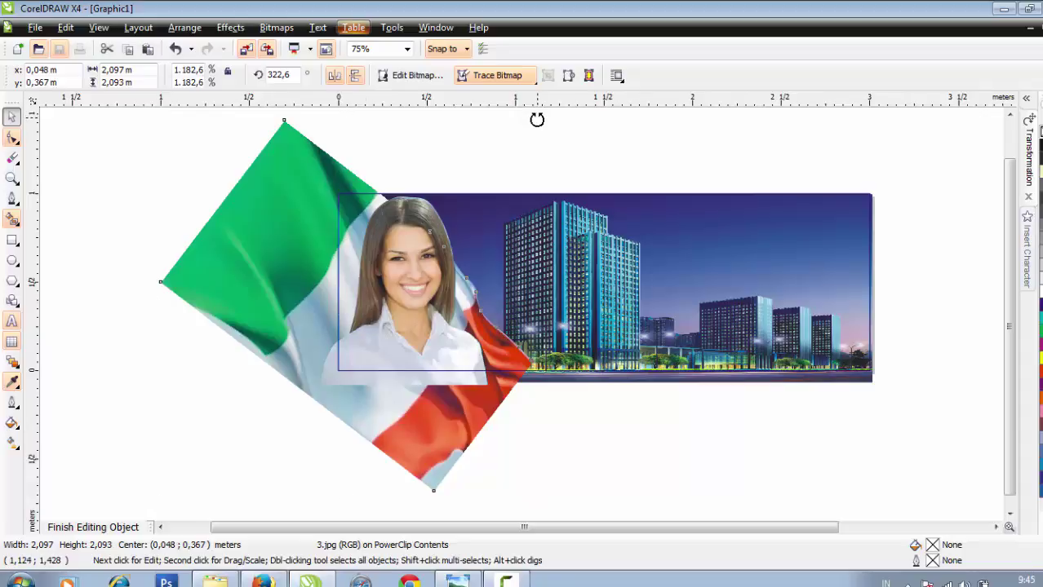
{"action": "left_click_drag", "start_coordinate": [535, 118], "coordinate": [538, 126]}
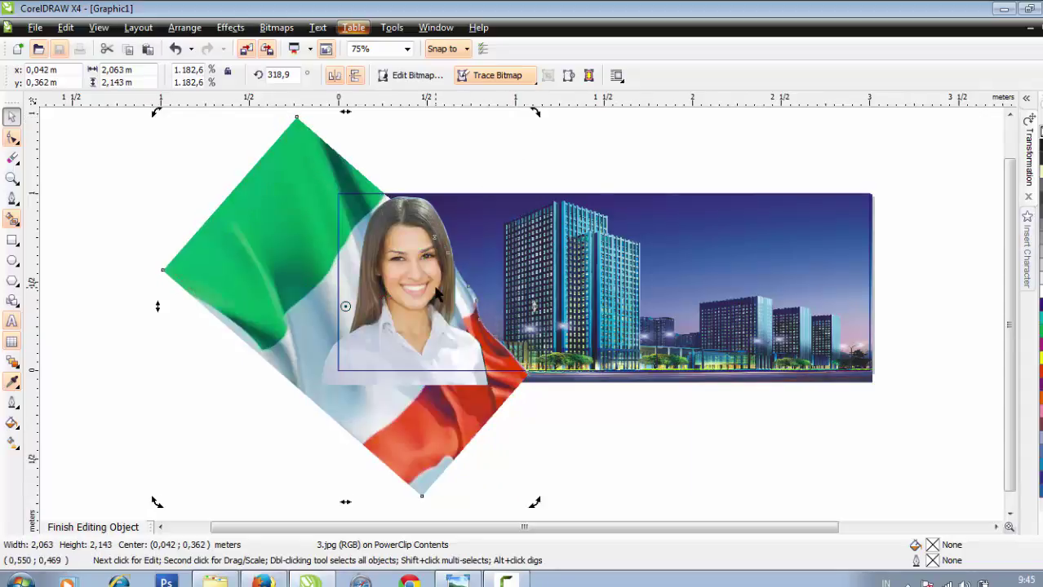
Reposition the woman in front of the flag at about 0.333 m, 0.471 m, with her head just below the banner's upper edge
{"action": "left_click", "coordinate": [428, 298]}
{"action": "left_click_drag", "start_coordinate": [428, 298], "coordinate": [422, 294]}
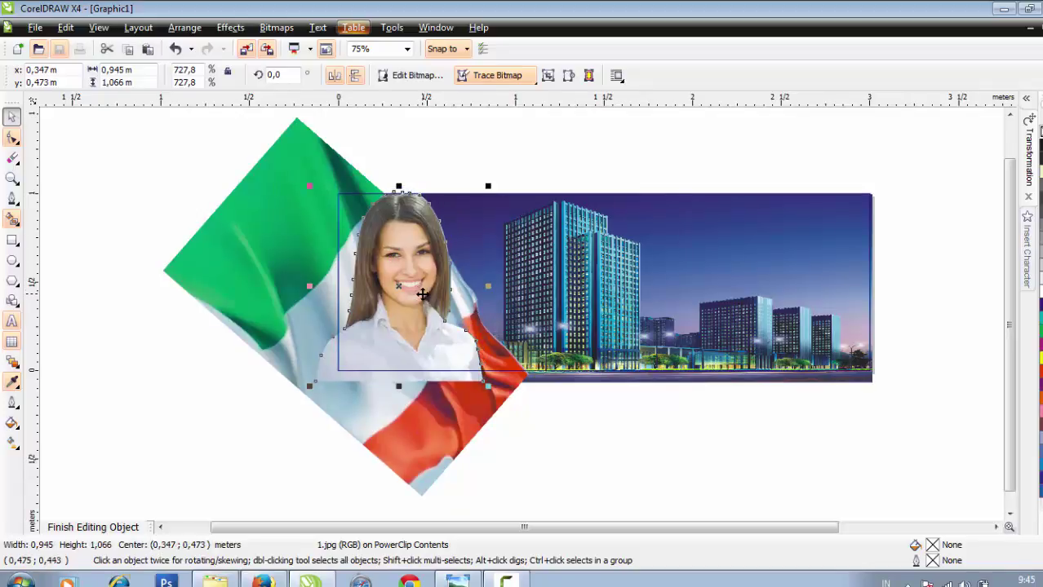
{"action": "left_click", "coordinate": [581, 439]}
{"action": "left_click", "coordinate": [405, 335]}
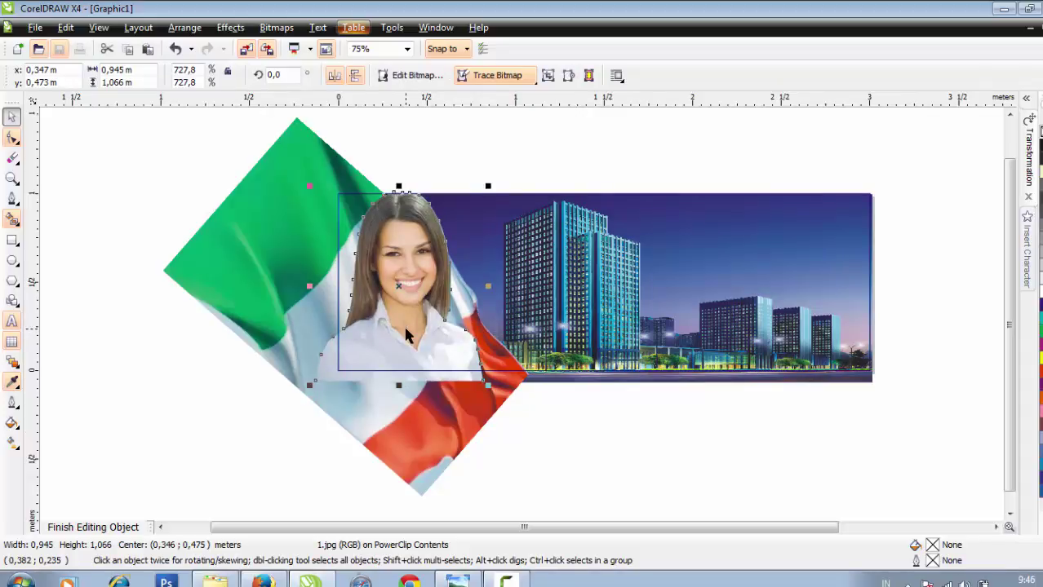
{"action": "left_click_drag", "start_coordinate": [405, 331], "coordinate": [412, 330]}
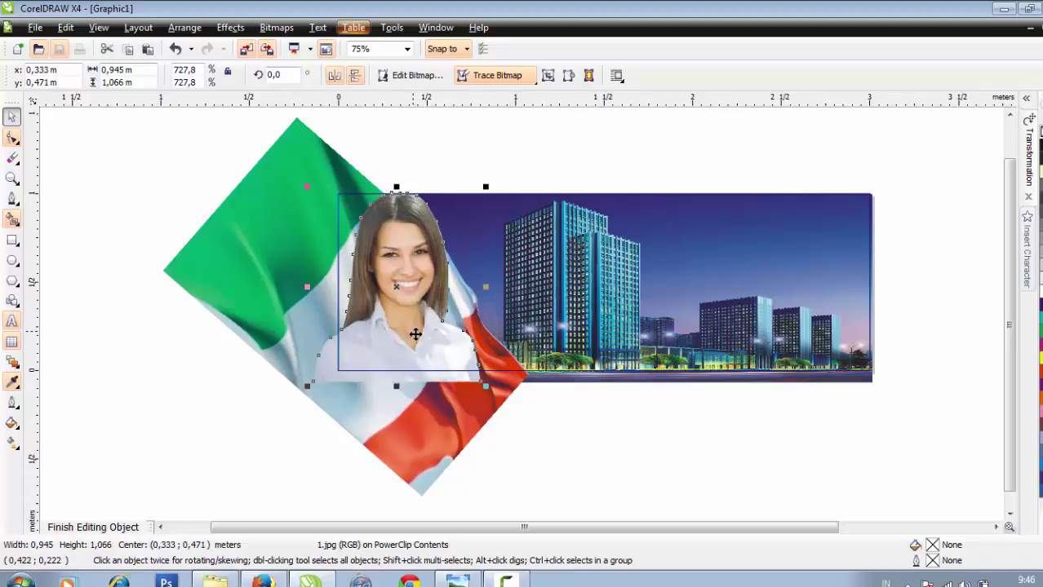
{"action": "left_click", "coordinate": [556, 430]}
Move the flag slightly up and right to about 0.051 m, 0.384 m, and finish editing the PowerClip contents
{"action": "left_click", "coordinate": [438, 427]}
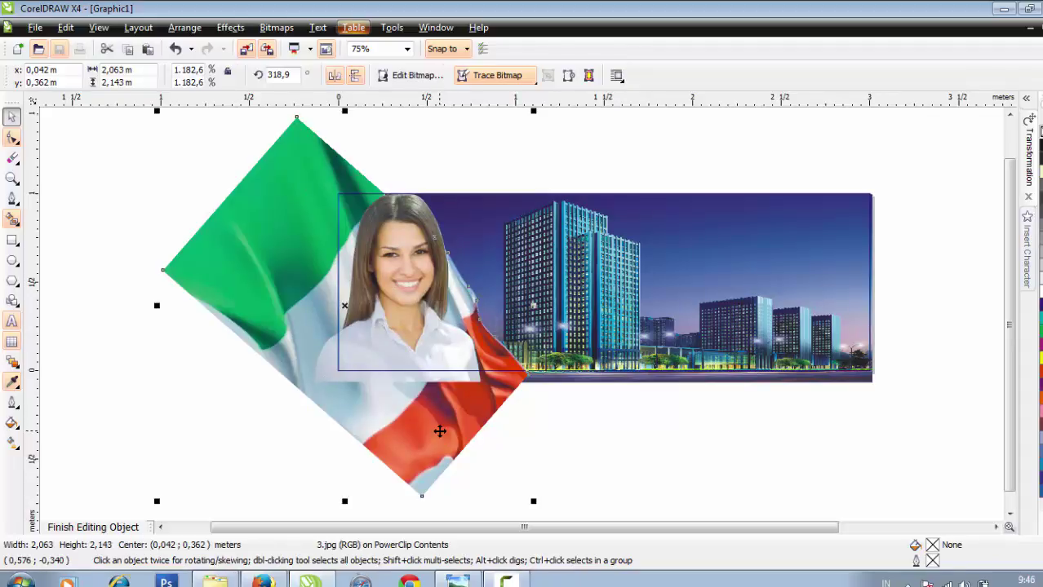
{"action": "left_click_drag", "start_coordinate": [440, 431], "coordinate": [440, 428]}
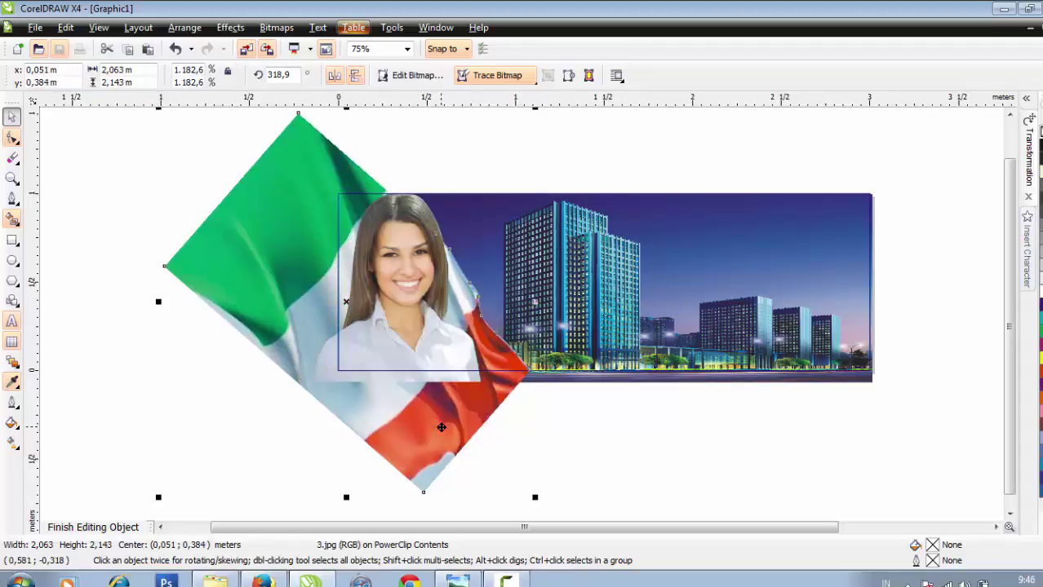
{"action": "left_click", "coordinate": [562, 426]}
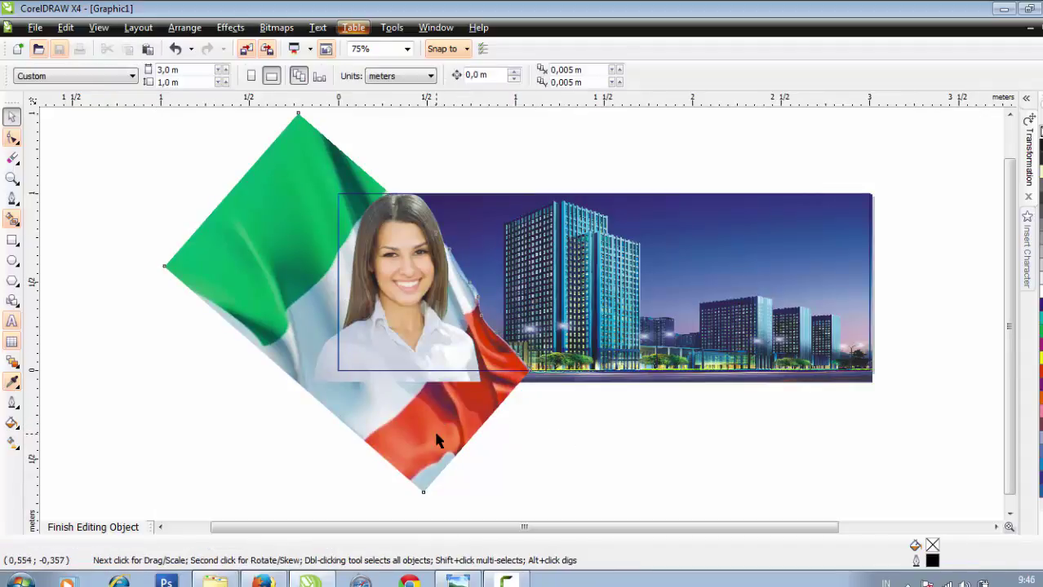
{"action": "left_click", "coordinate": [433, 428]}
{"action": "left_click", "coordinate": [112, 528]}
{"action": "left_click", "coordinate": [168, 455]}
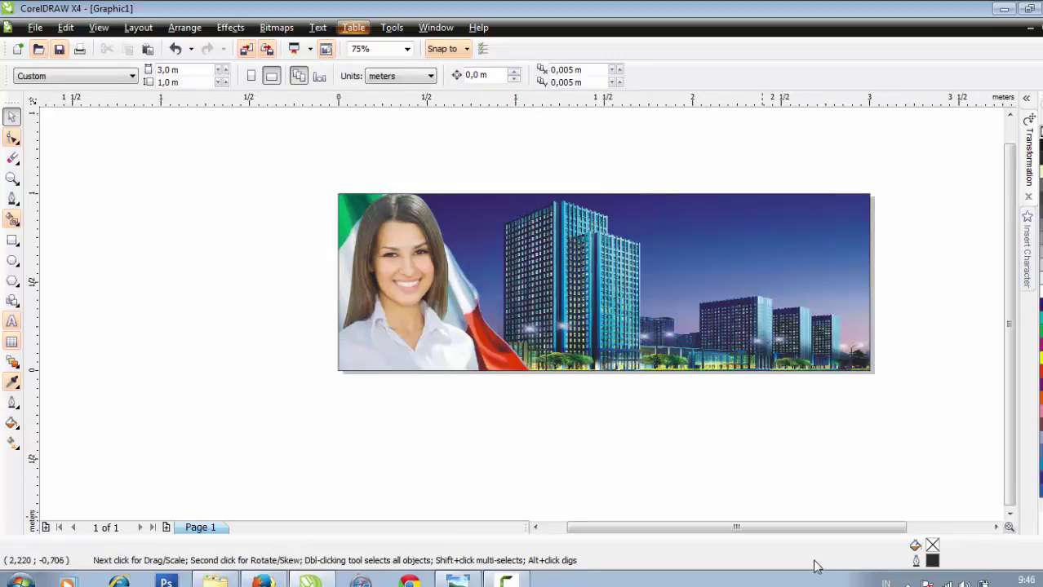
Draw a rectangle about 2.218 m wide and 0.217 m high across the banner's upper part, with red fill and outline
{"action": "left_click_drag", "start_coordinate": [873, 528], "coordinate": [886, 528]}
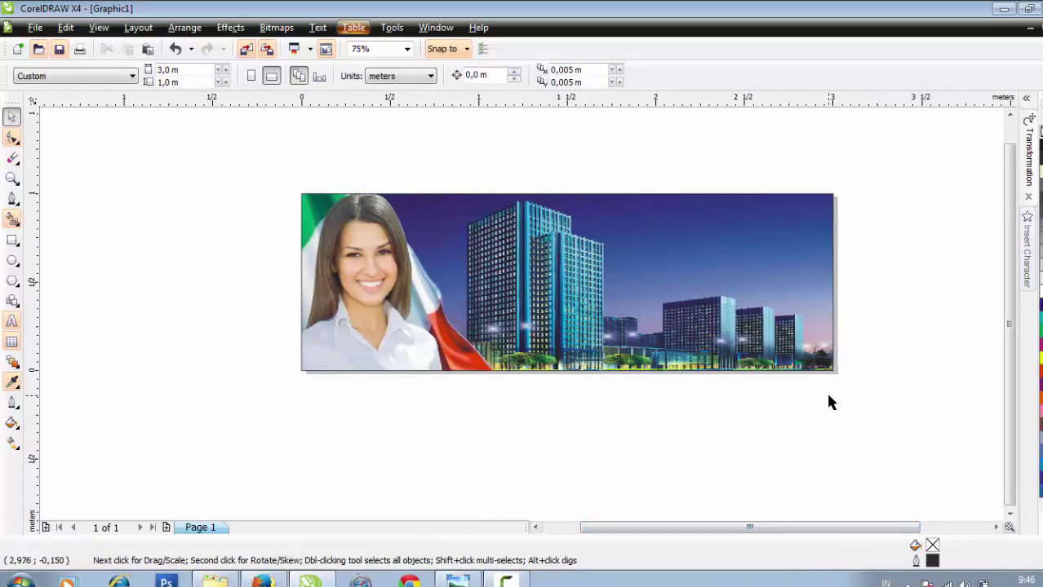
{"action": "left_click", "coordinate": [9, 246]}
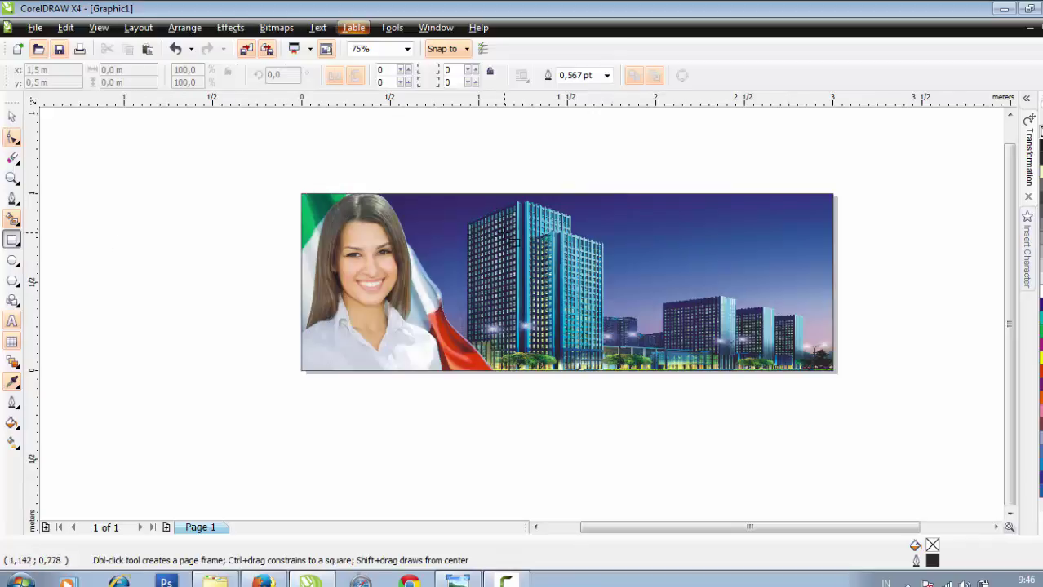
{"action": "left_click_drag", "start_coordinate": [425, 207], "coordinate": [819, 244]}
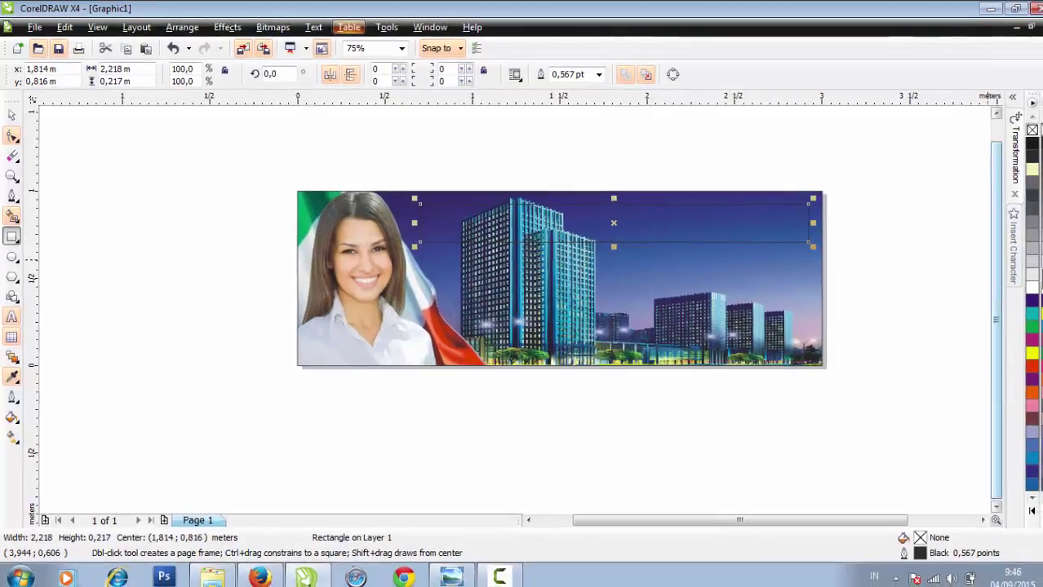
{"action": "left_click", "coordinate": [1039, 274]}
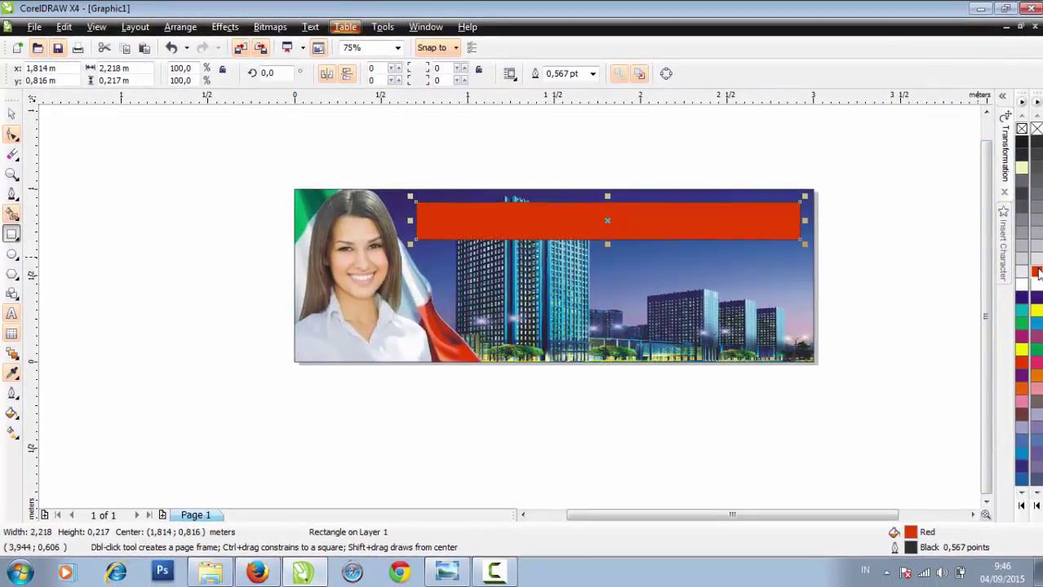
{"action": "right_click", "coordinate": [1039, 274]}
Convert the red rectangle to curves and slant its left end by moving the upper-left node inward to about 0.844 m, 0.924 m
{"action": "left_click", "coordinate": [14, 134]}
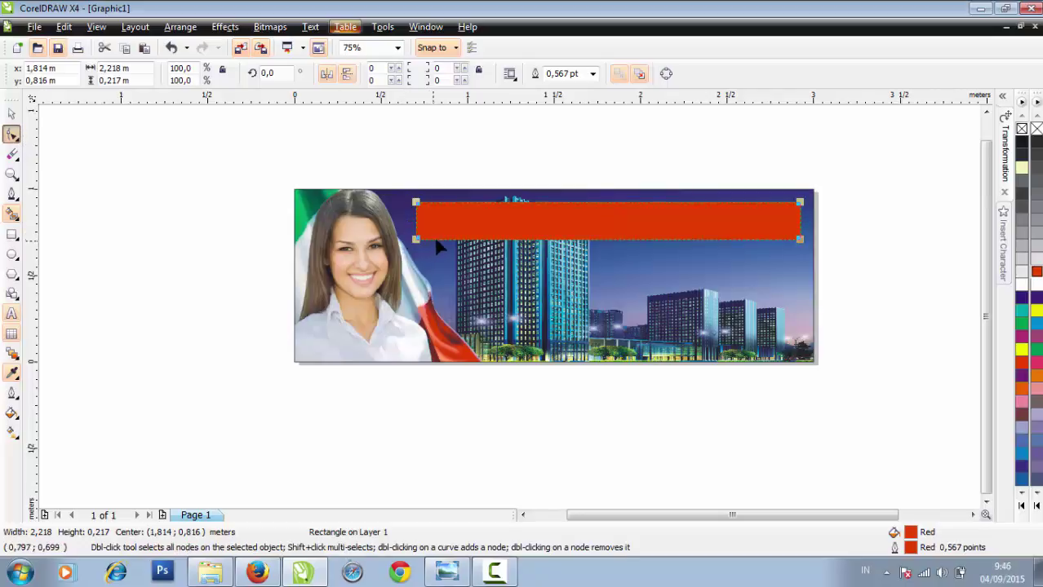
{"action": "scroll", "coordinate": [429, 238], "scroll_direction": "up", "scroll_amount": 2}
{"action": "scroll", "coordinate": [510, 266], "scroll_direction": "up", "scroll_amount": 2}
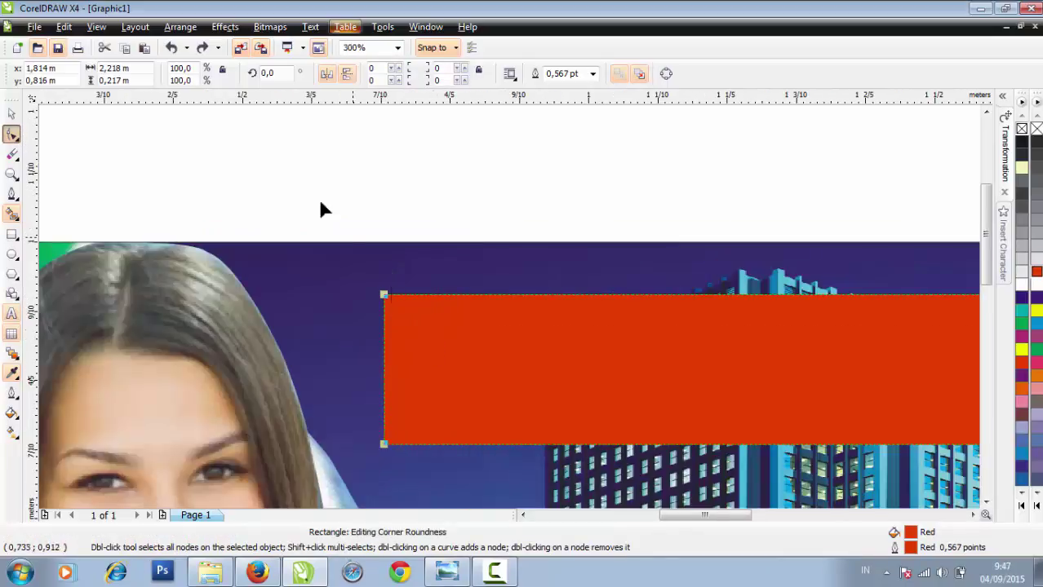
{"action": "left_click", "coordinate": [179, 26]}
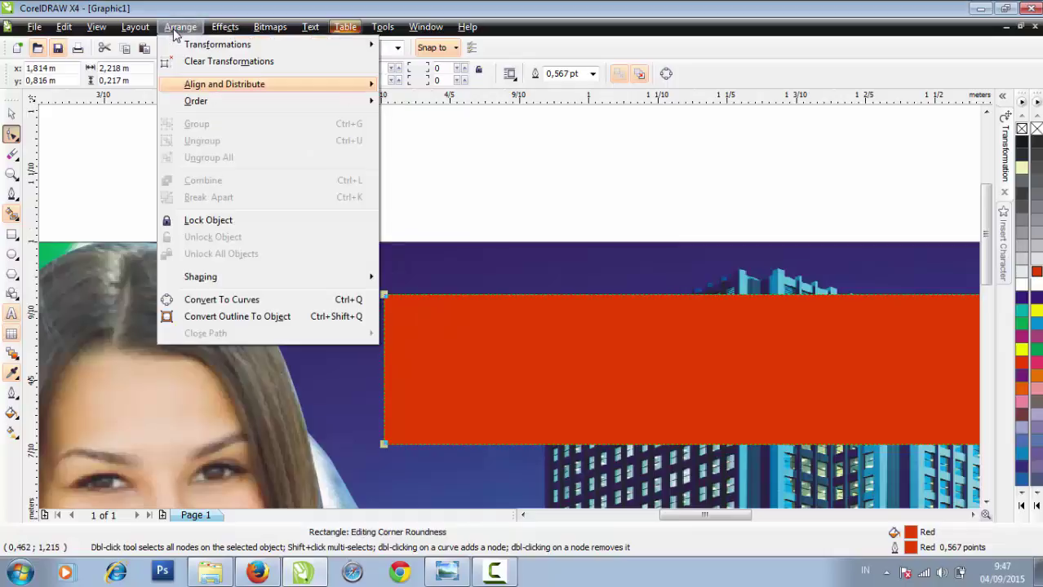
{"action": "left_click", "coordinate": [283, 300]}
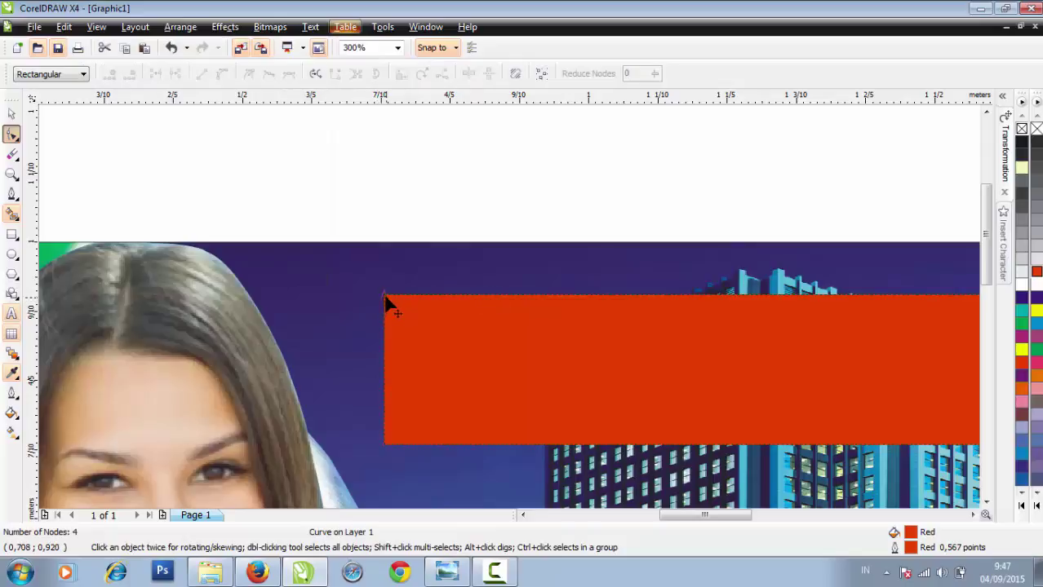
{"action": "left_click_drag", "start_coordinate": [385, 295], "coordinate": [479, 296]}
{"action": "scroll", "coordinate": [555, 331], "scroll_direction": "down", "scroll_amount": 2}
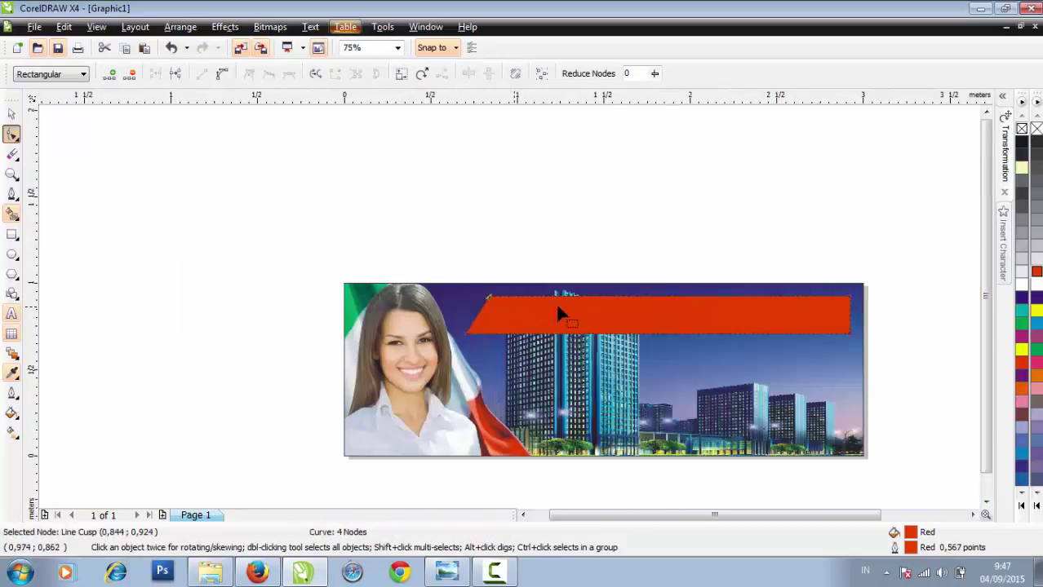
Slant the red bar's right end by moving its lower-right node inward to about 2.808 m, 0.708 m
{"action": "scroll", "coordinate": [522, 309], "scroll_direction": "up", "scroll_amount": 1}
{"action": "scroll", "coordinate": [563, 288], "scroll_direction": "up", "scroll_amount": 1}
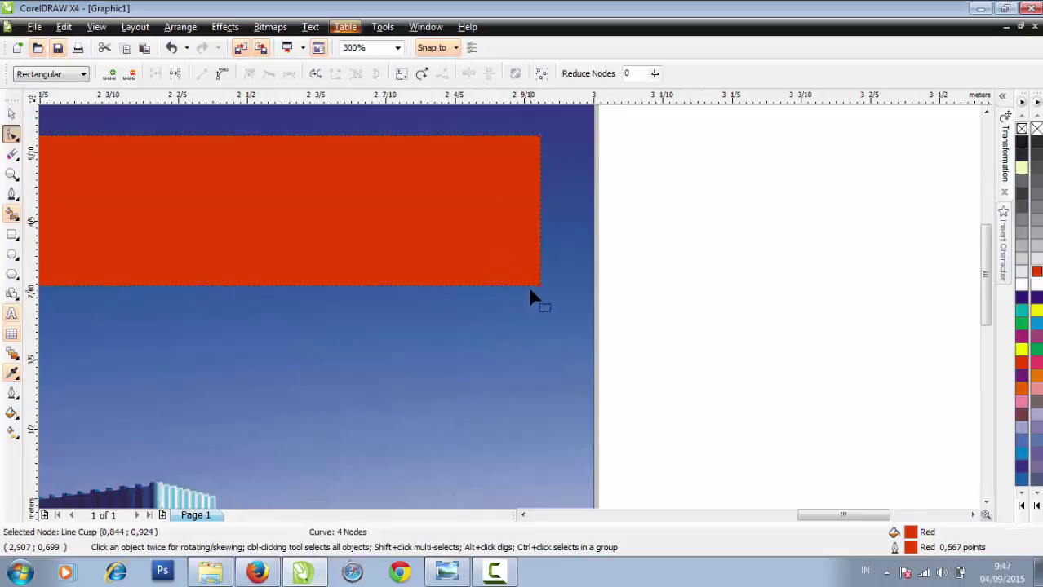
{"action": "left_click_drag", "start_coordinate": [540, 285], "coordinate": [459, 284]}
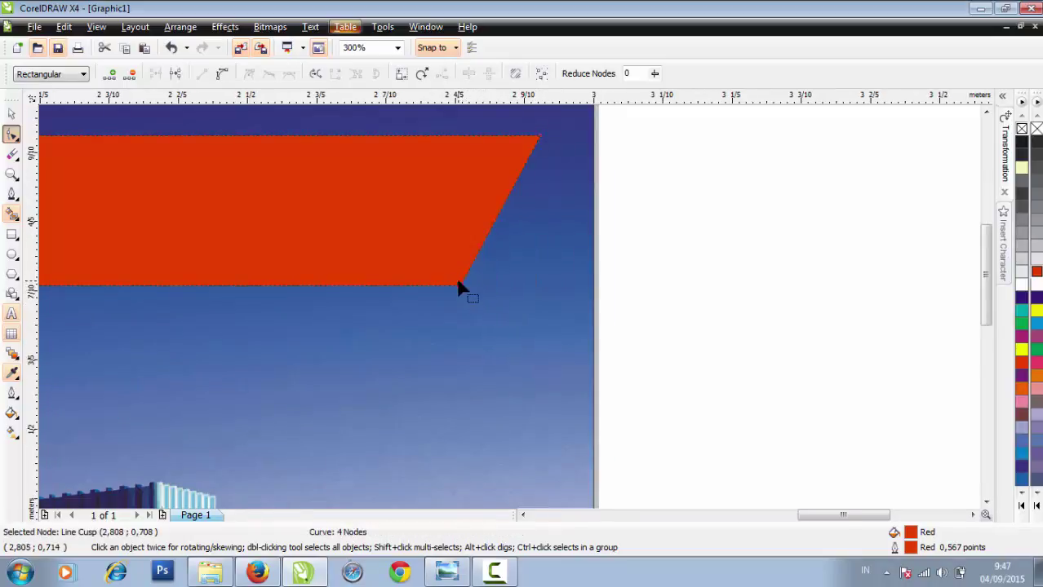
{"action": "scroll", "coordinate": [459, 286], "scroll_direction": "down", "scroll_amount": 2}
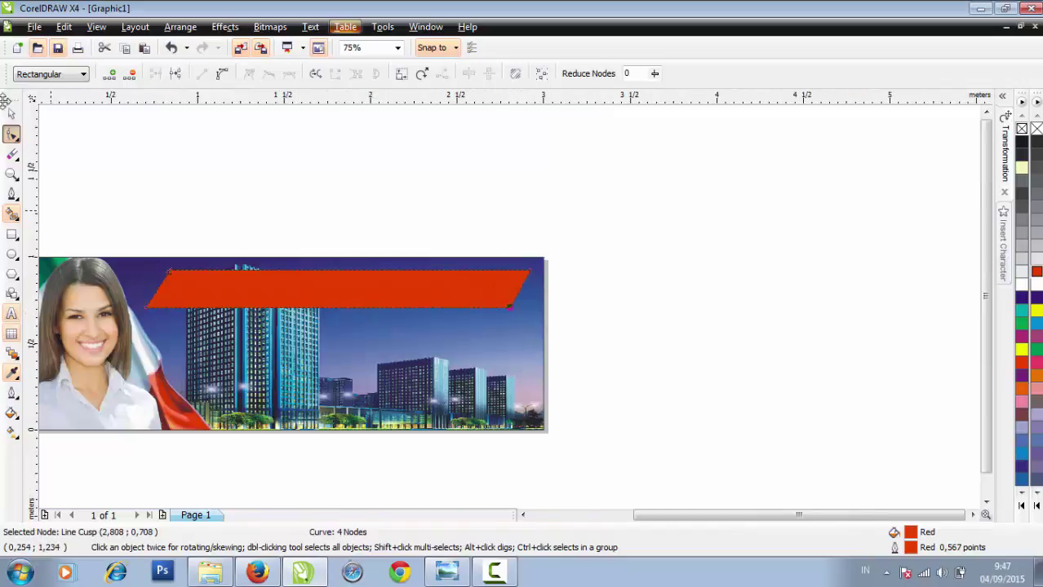
{"action": "left_click", "coordinate": [12, 114]}
{"action": "left_click", "coordinate": [138, 144]}
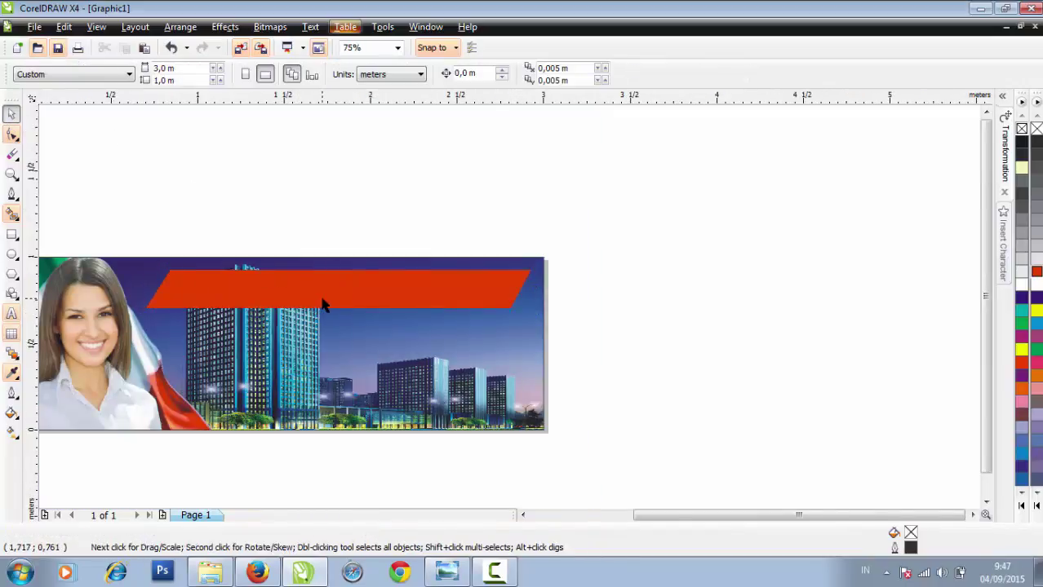
Shift the red bar left to about 1.639 m, 0.812 m, and place it inside the banner rectangle as a PowerClip
{"action": "scroll", "coordinate": [323, 305], "scroll_direction": "up", "scroll_amount": 1}
{"action": "mouse_move", "coordinate": [521, 302]}
{"action": "left_mouse_down"}
{"action": "mouse_move", "coordinate": [490, 299]}
{"action": "mouse_move", "coordinate": [516, 293]}
{"action": "left_mouse_up"}
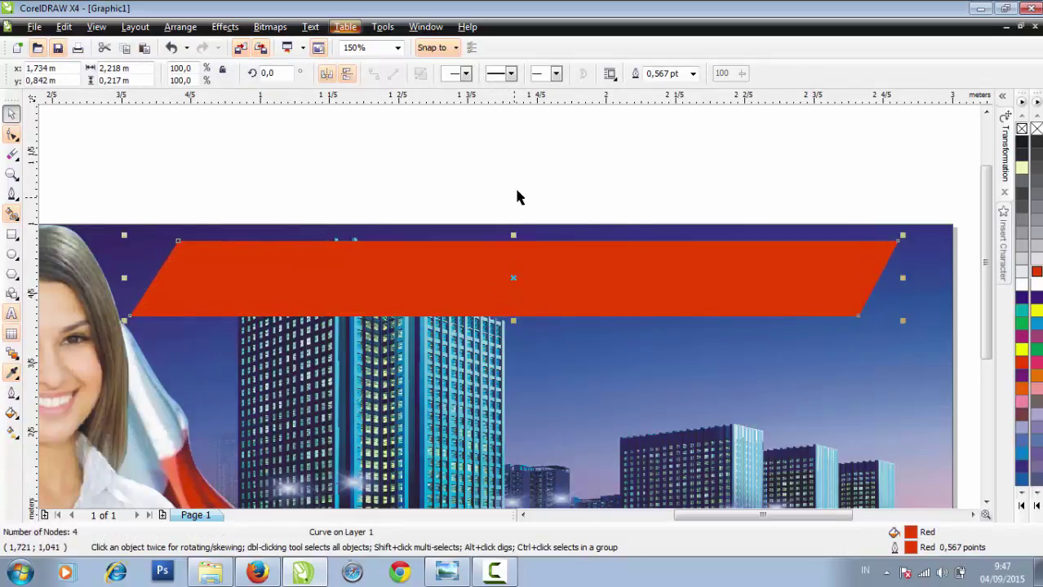
{"action": "scroll", "coordinate": [594, 307], "scroll_direction": "down", "scroll_amount": 1}
{"action": "left_click", "coordinate": [219, 30]}
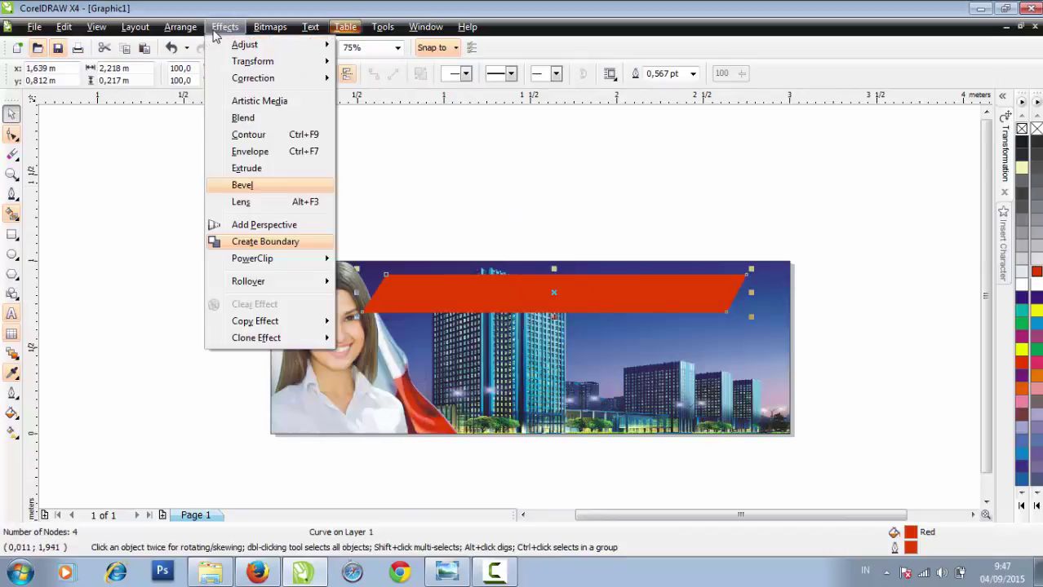
{"action": "mouse_move", "coordinate": [275, 259]}
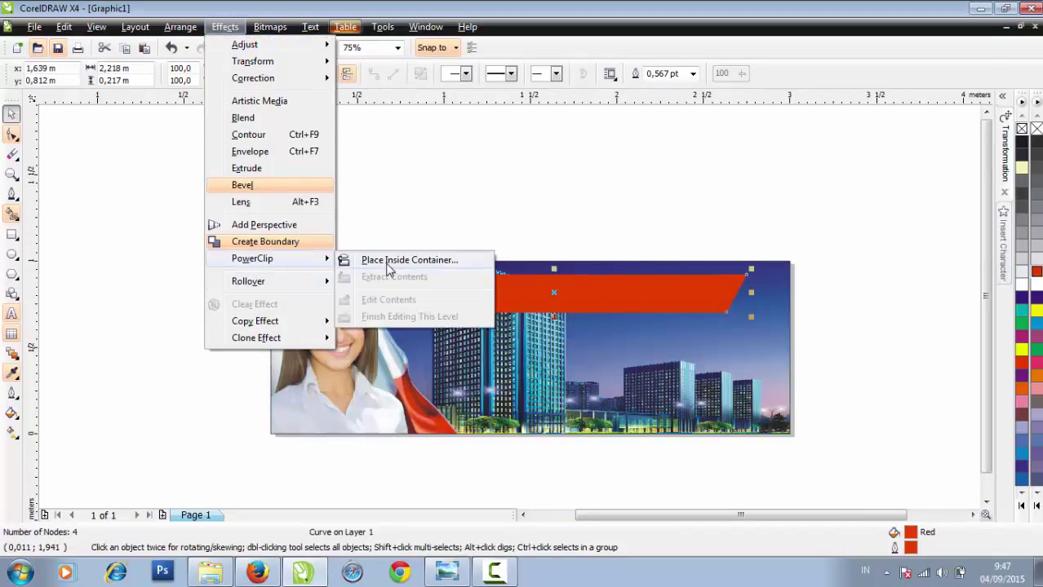
{"action": "left_click", "coordinate": [388, 260]}
{"action": "left_click", "coordinate": [412, 305]}
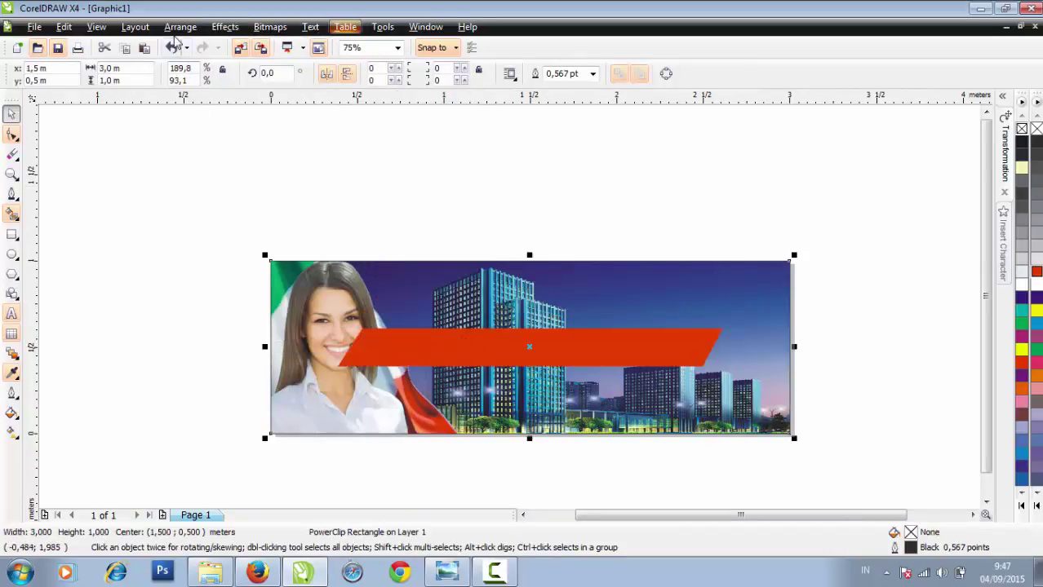
Edit the banner's PowerClip contents and place the red bar behind the woman at about 1.467 m, 0.818 m
{"action": "left_click", "coordinate": [224, 27]}
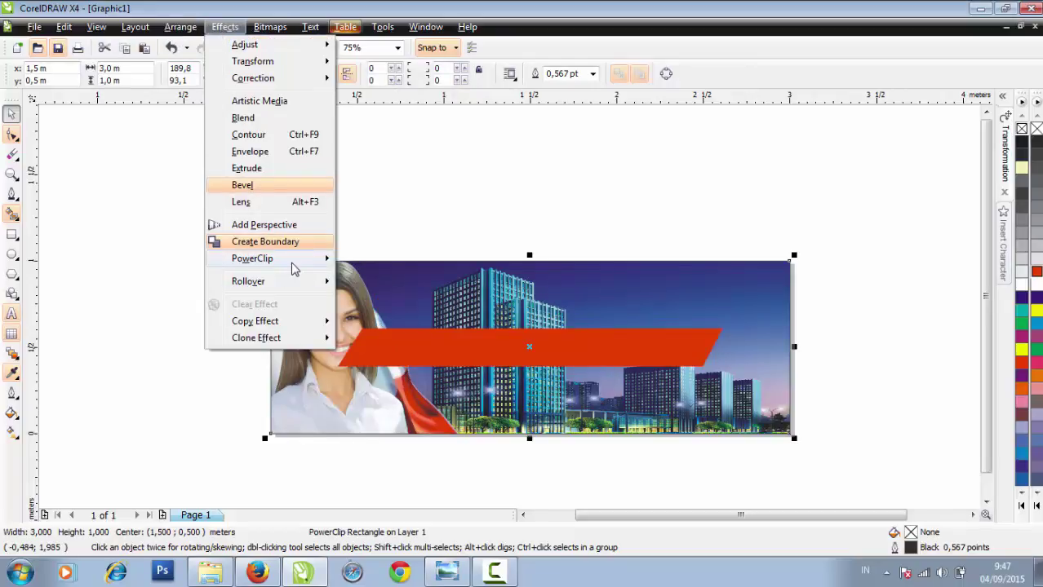
{"action": "mouse_move", "coordinate": [294, 270]}
{"action": "left_click", "coordinate": [384, 299]}
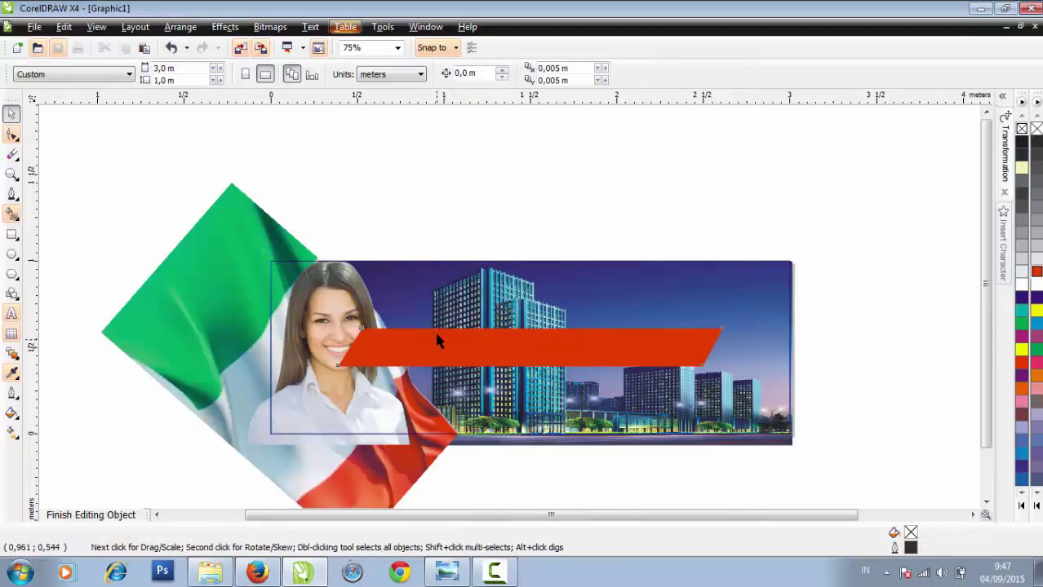
{"action": "left_click_drag", "start_coordinate": [437, 341], "coordinate": [439, 310]}
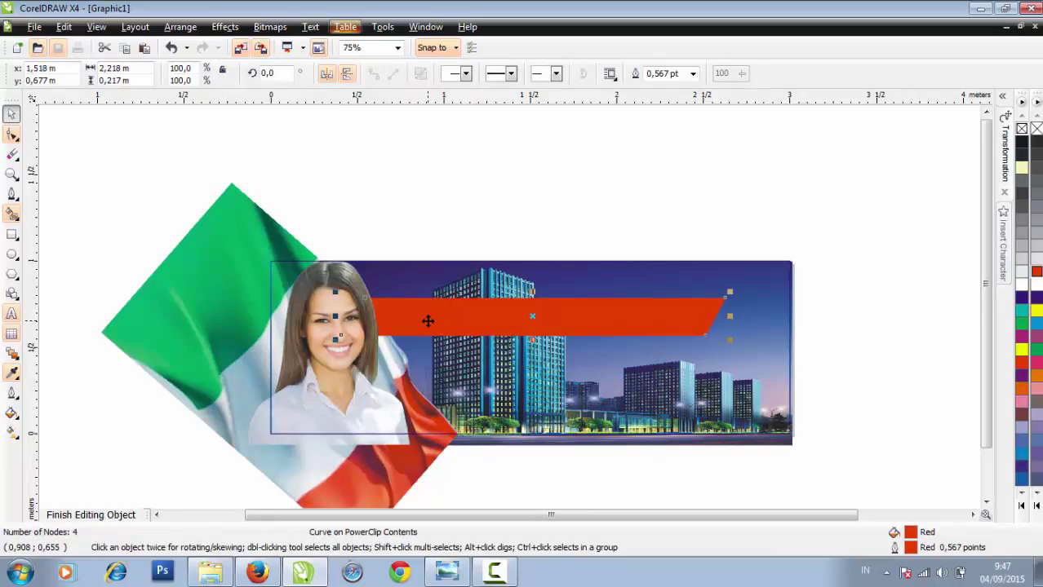
{"action": "scroll", "coordinate": [427, 321], "scroll_direction": "up", "scroll_amount": 1}
{"action": "left_click_drag", "start_coordinate": [510, 308], "coordinate": [490, 263]}
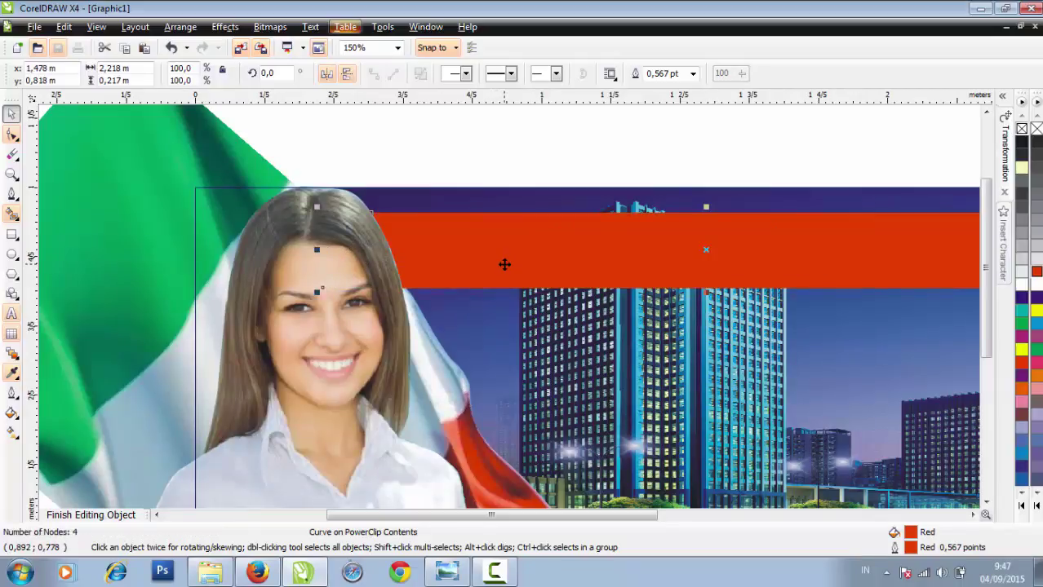
{"action": "left_click", "coordinate": [530, 156]}
{"action": "scroll", "coordinate": [584, 237], "scroll_direction": "down", "scroll_amount": 1}
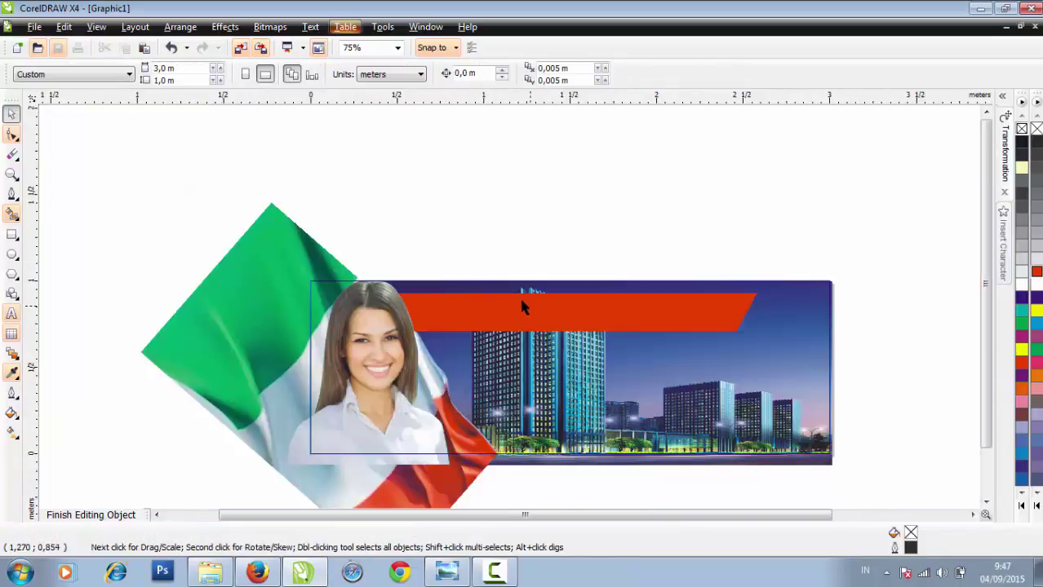
Enlarge the red bar toward the banner's right edge from its lower-right corner, and finish editing the PowerClip contents
{"action": "scroll", "coordinate": [650, 332], "scroll_direction": "up", "scroll_amount": 1}
{"action": "left_click", "coordinate": [710, 303]}
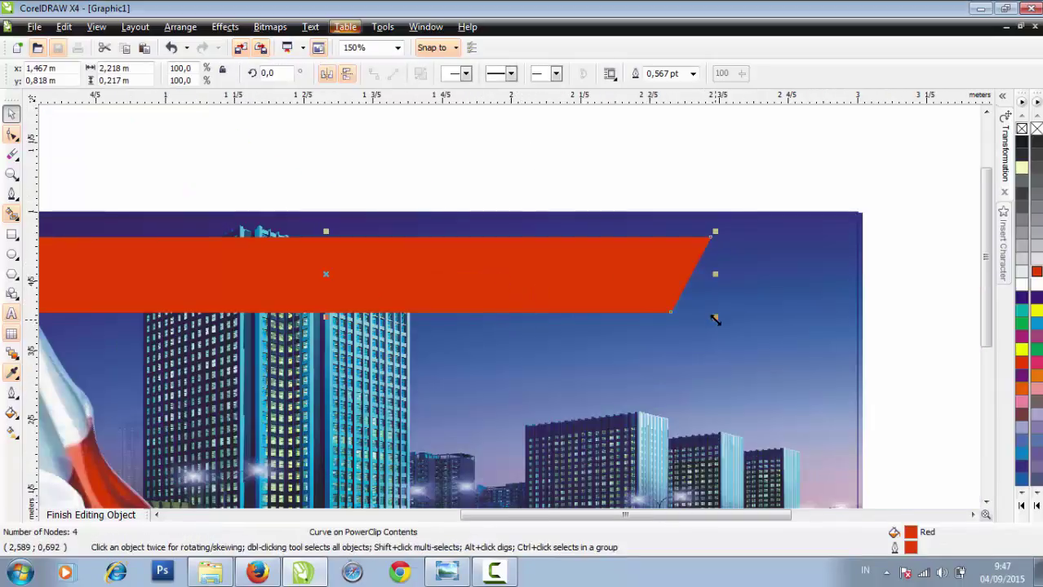
{"action": "left_click_drag", "start_coordinate": [712, 314], "coordinate": [795, 342]}
{"action": "key", "text": "Escape"}
{"action": "scroll", "coordinate": [498, 318], "scroll_direction": "down", "scroll_amount": 1}
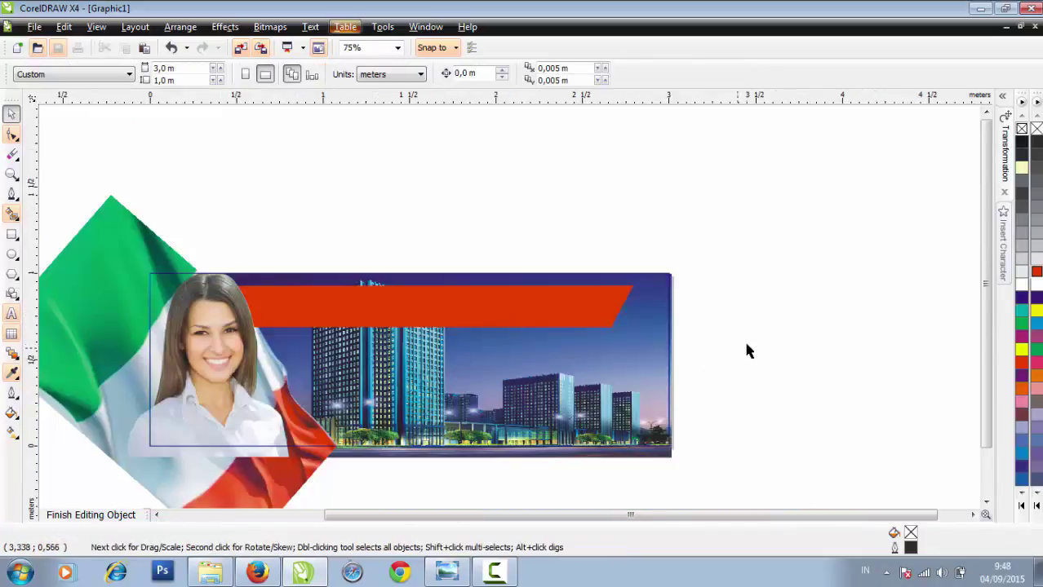
{"action": "left_click", "coordinate": [537, 296]}
{"action": "left_click", "coordinate": [466, 216]}
{"action": "left_click", "coordinate": [104, 514]}
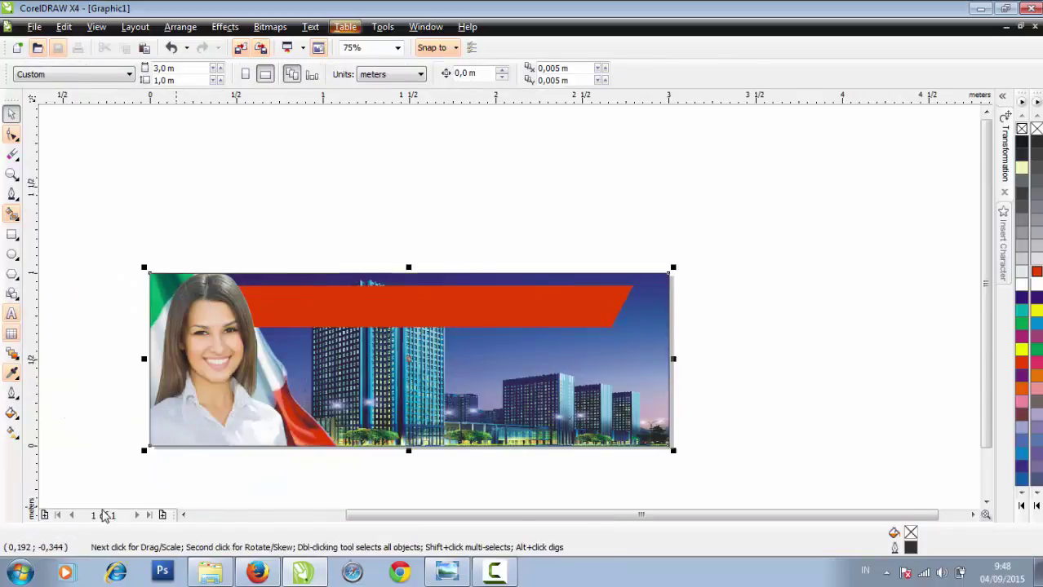
Add the artistic text title "YEAR - LONG ITALY LANGUAGE COURSES" on the red bar beside the woman
{"action": "left_click", "coordinate": [744, 353]}
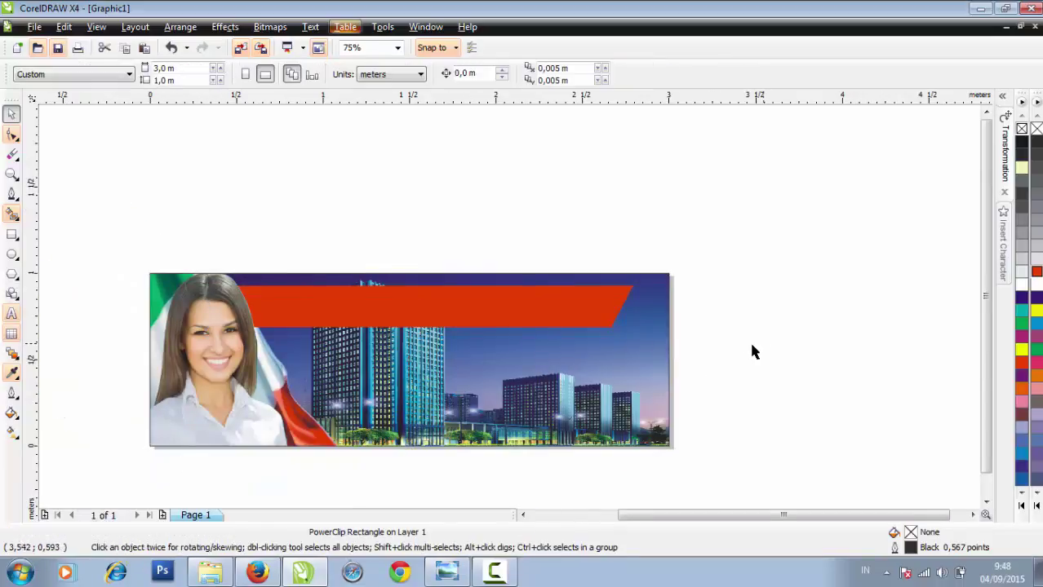
{"action": "left_click", "coordinate": [550, 304]}
{"action": "left_click", "coordinate": [11, 317]}
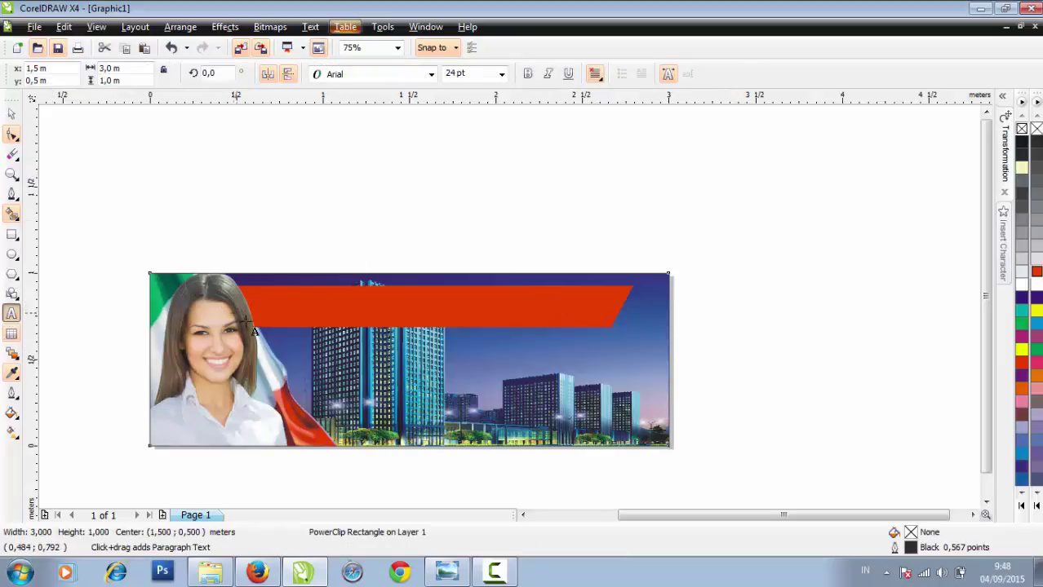
{"action": "scroll", "coordinate": [279, 319], "scroll_direction": "up", "scroll_amount": 2}
{"action": "left_click", "coordinate": [522, 302]}
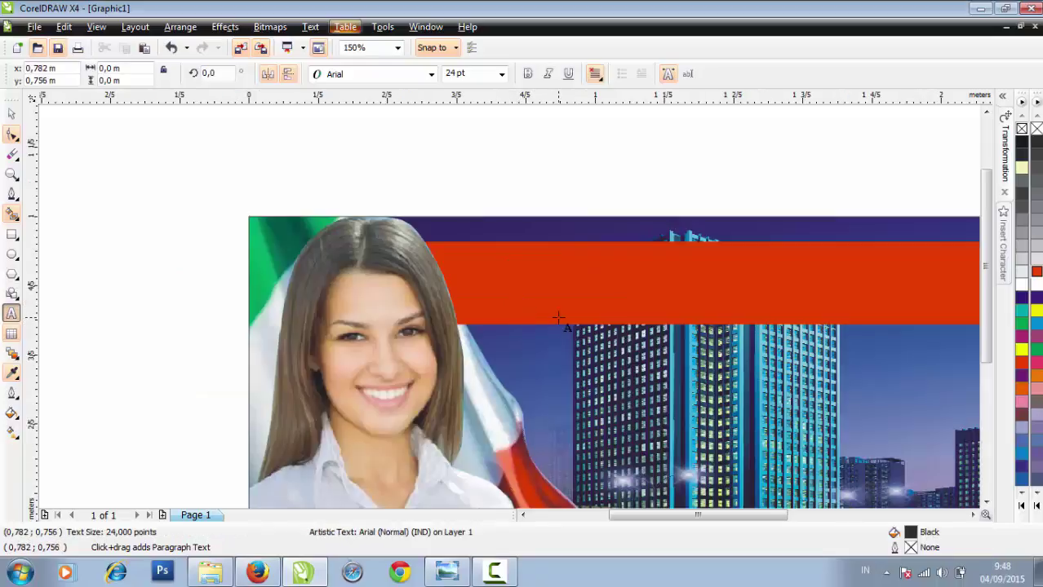
{"action": "type", "text": "y"}
{"action": "key", "text": "BackSpace"}
{"action": "type", "text": "Y"}
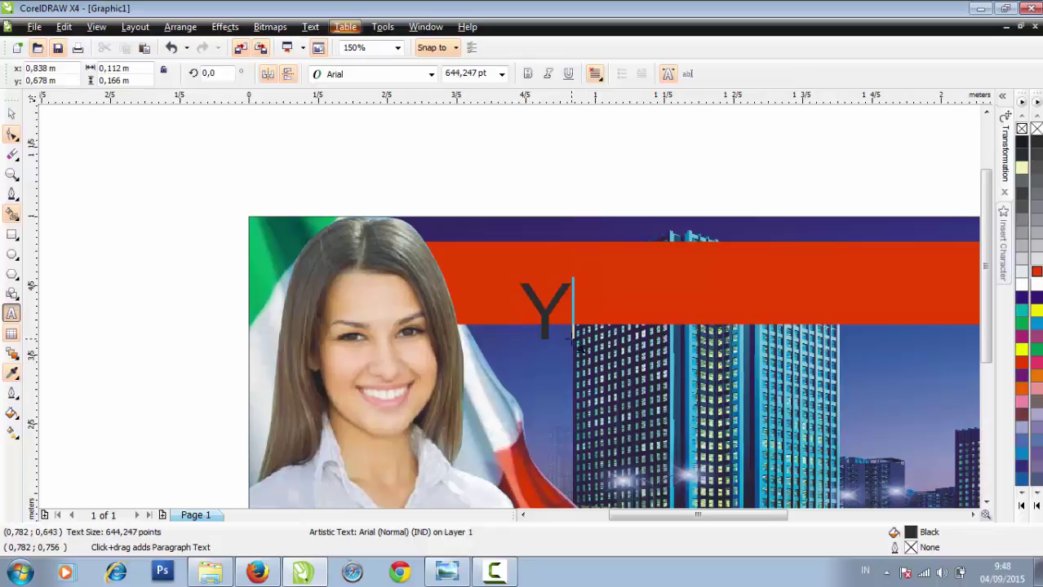
{"action": "type", "text": "EA"}
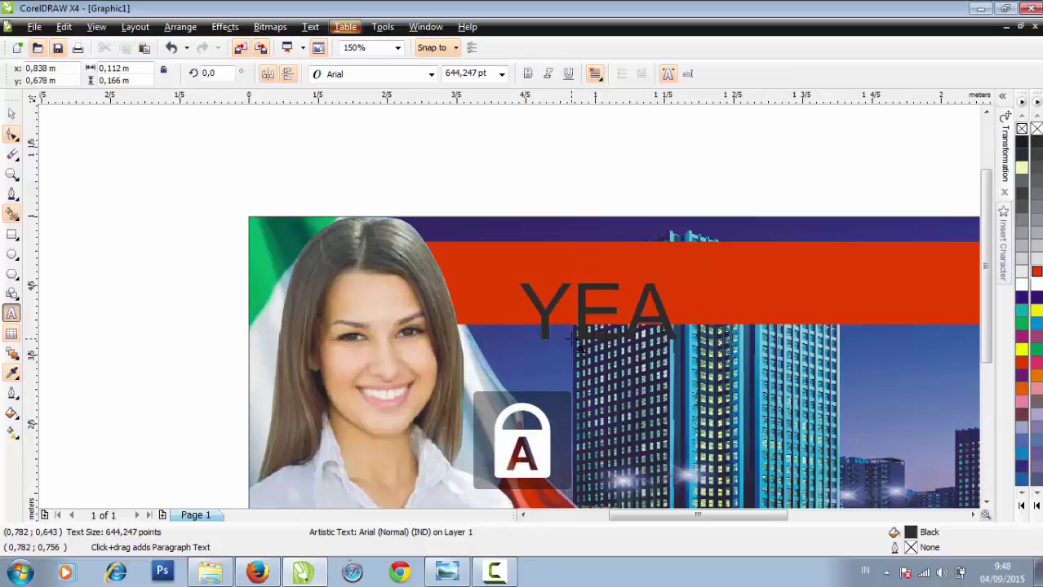
{"action": "type", "text": "R - LO"}
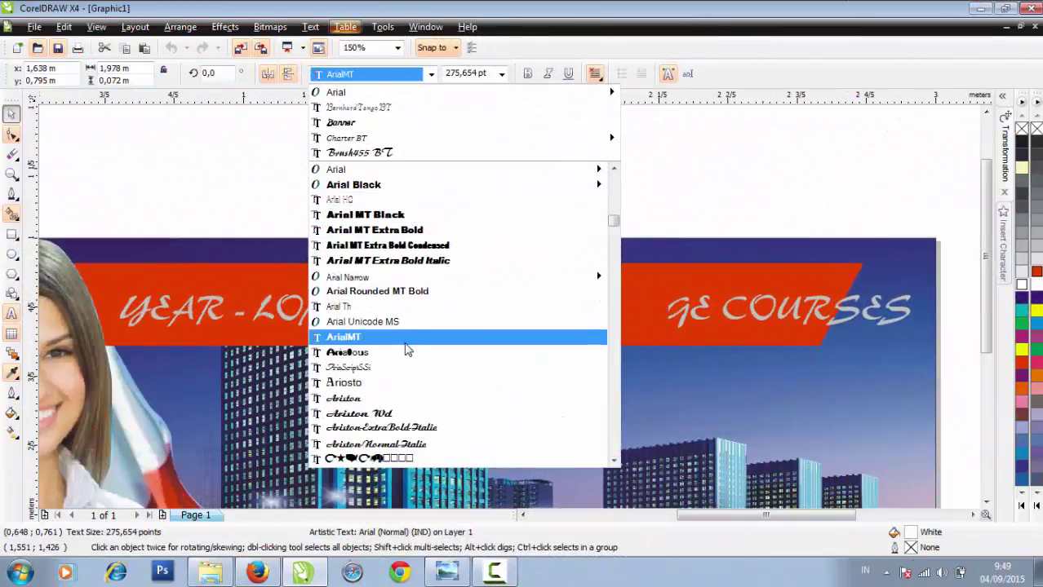
Set the title's font to Arno Pro Smbd in the SemiBold style
{"action": "scroll", "coordinate": [408, 349], "scroll_direction": "down", "scroll_amount": 2}
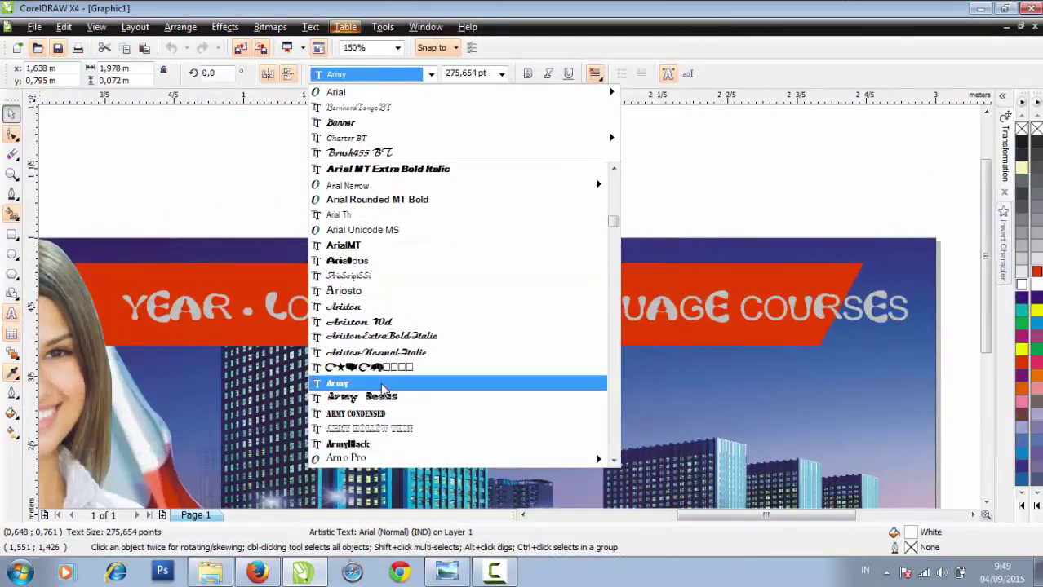
{"action": "scroll", "coordinate": [382, 388], "scroll_direction": "down", "scroll_amount": 2}
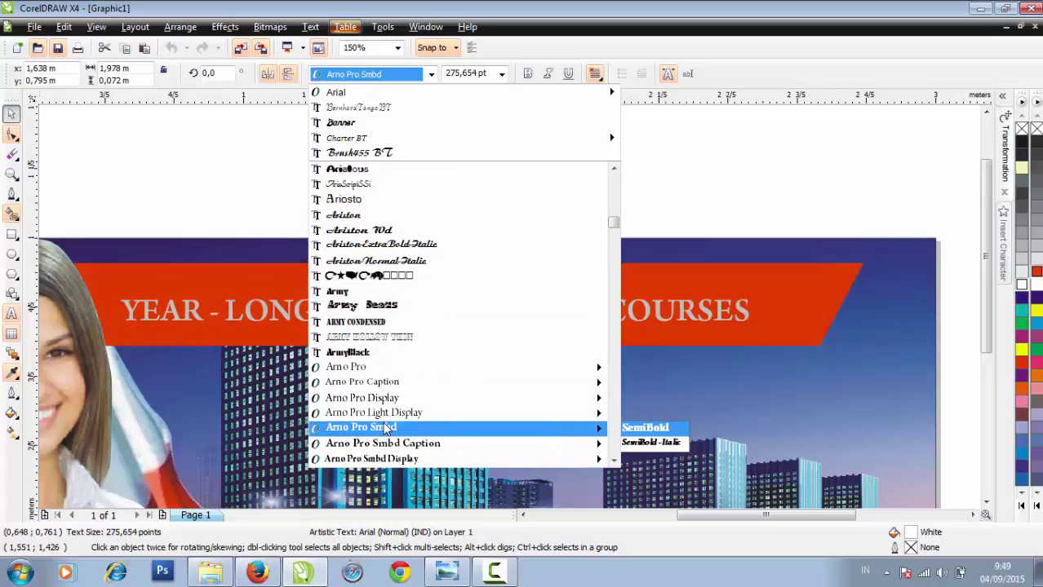
{"action": "left_click", "coordinate": [386, 430]}
{"action": "left_click", "coordinate": [460, 191]}
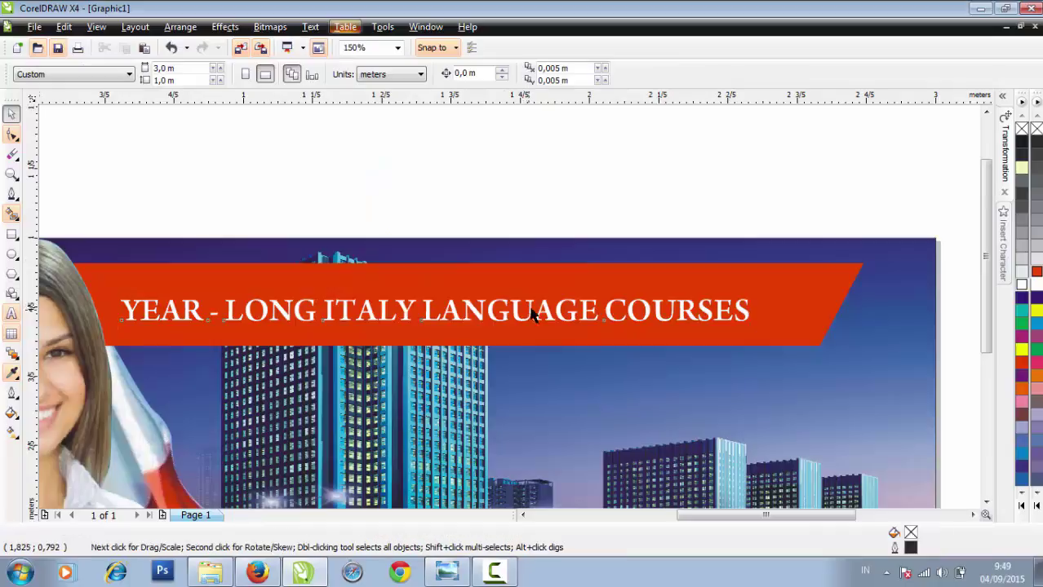
Enlarge the title toward the red bar's slanted end to about 2.014 m wide and nudge it slightly upward
{"action": "left_click", "coordinate": [532, 317]}
{"action": "left_click_drag", "start_coordinate": [749, 297], "coordinate": [817, 273]}
{"action": "left_click", "coordinate": [729, 165]}
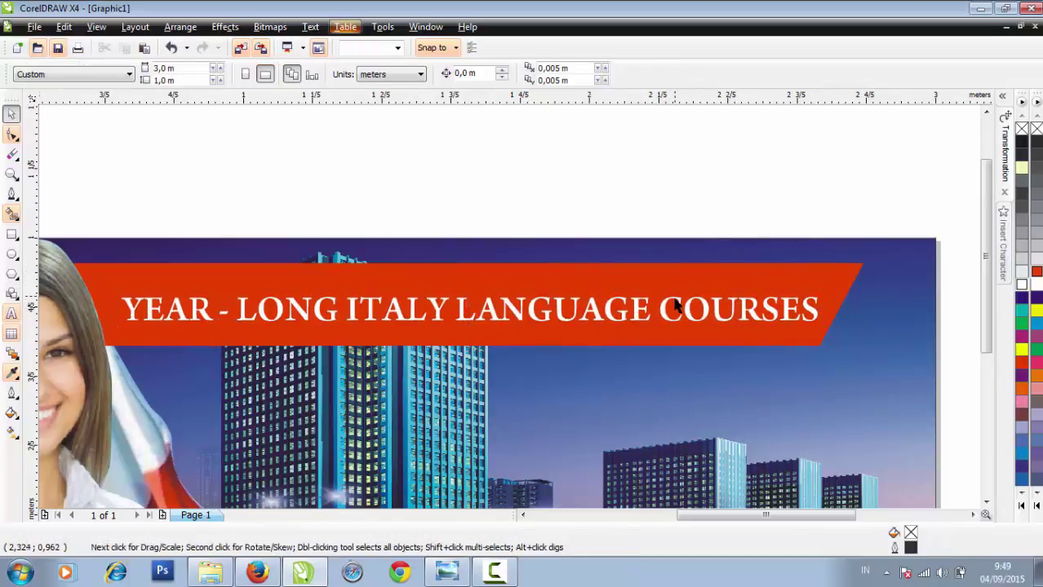
{"action": "left_click_drag", "start_coordinate": [674, 304], "coordinate": [674, 300]}
{"action": "left_click", "coordinate": [682, 178]}
Enlarge the title slightly from its lower-left corner to about 2.037 m wide, toward the woman
{"action": "scroll", "coordinate": [339, 445], "scroll_direction": "down", "scroll_amount": 2}
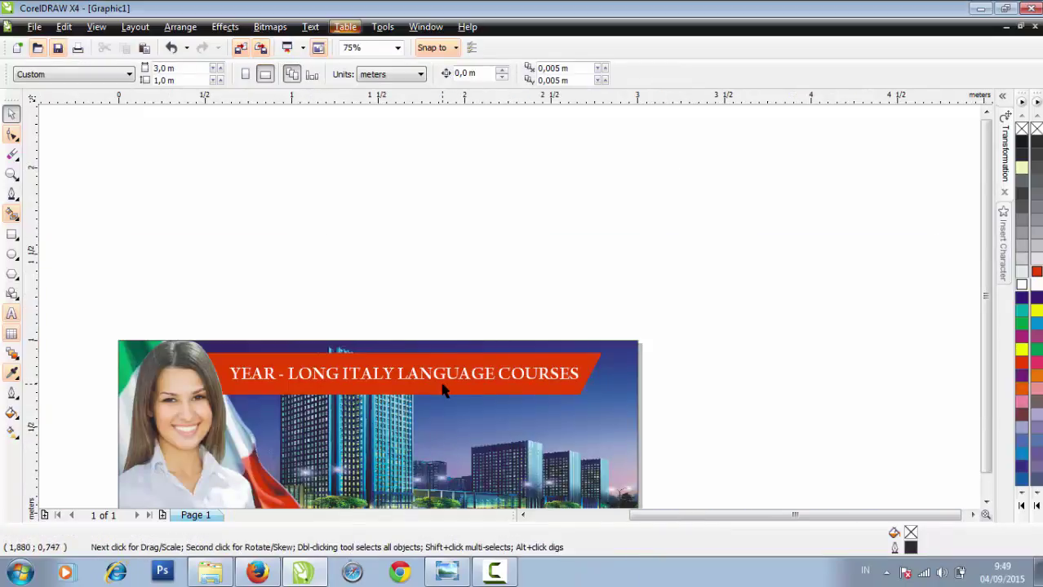
{"action": "scroll", "coordinate": [443, 390], "scroll_direction": "up", "scroll_amount": 2}
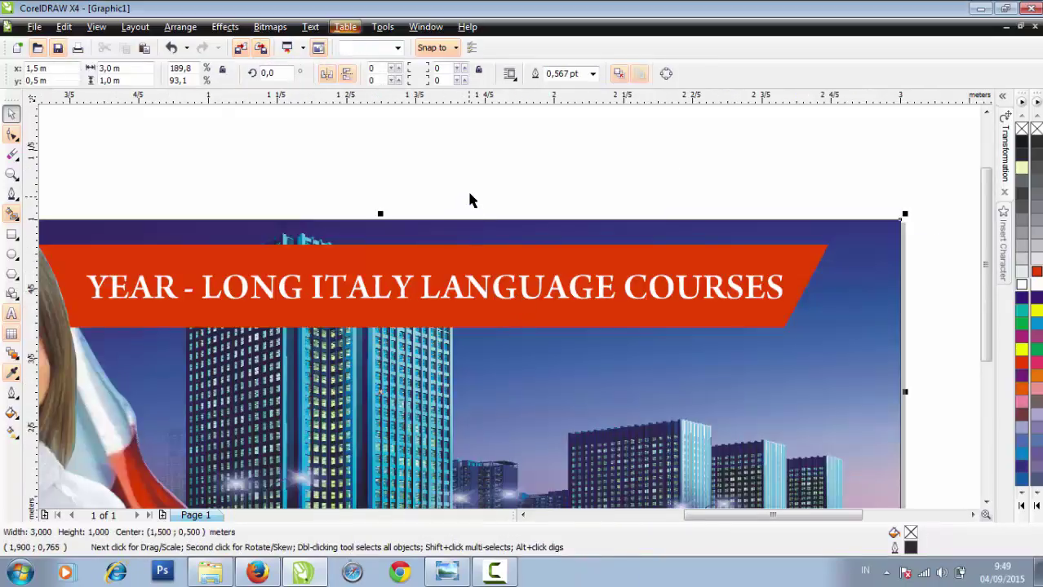
{"action": "left_click", "coordinate": [467, 189]}
{"action": "left_click", "coordinate": [478, 284]}
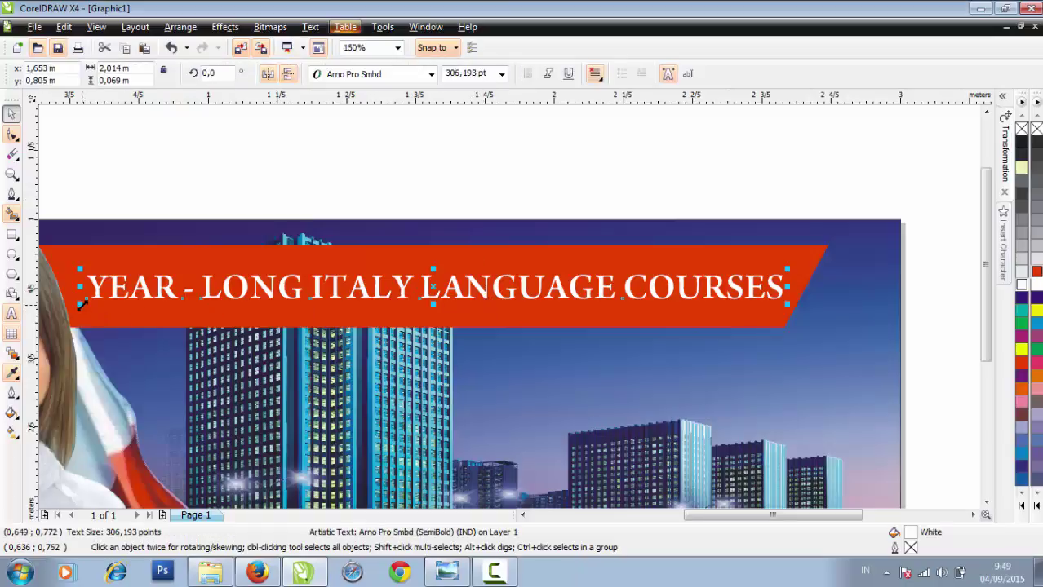
{"action": "left_click_drag", "start_coordinate": [81, 303], "coordinate": [73, 306]}
{"action": "left_click", "coordinate": [559, 215]}
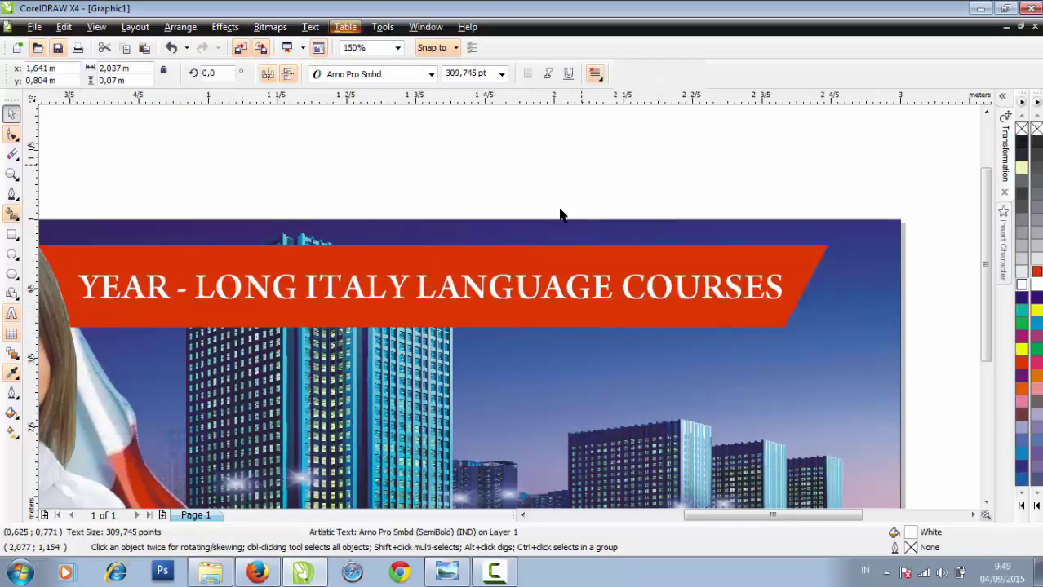
{"action": "scroll", "coordinate": [457, 404], "scroll_direction": "down", "scroll_amount": 2}
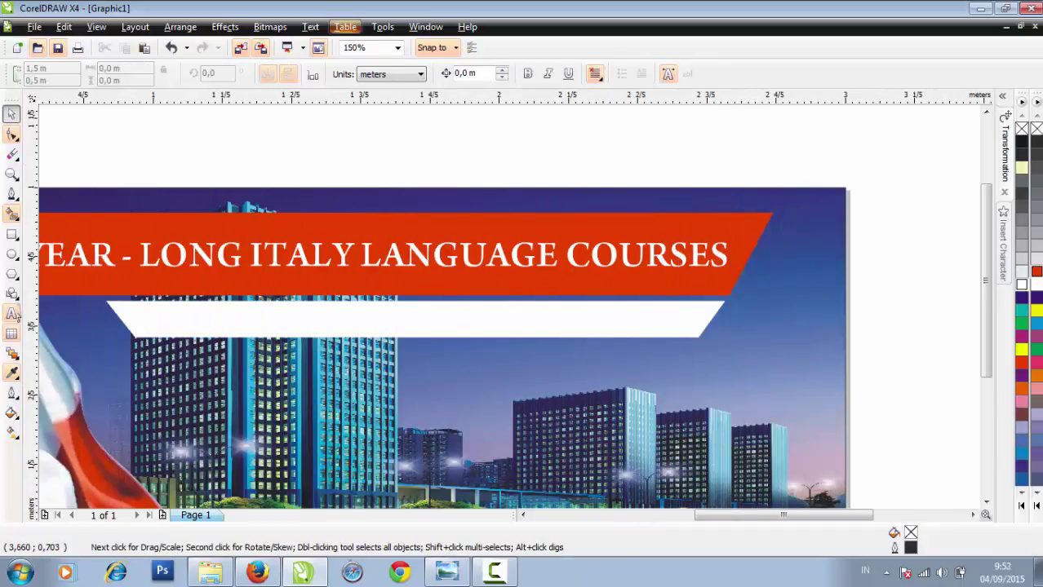
Start an artistic text line in the white bar at about 1.2 m, 0.604 m, with a capital "A"
{"action": "left_click", "coordinate": [12, 313]}
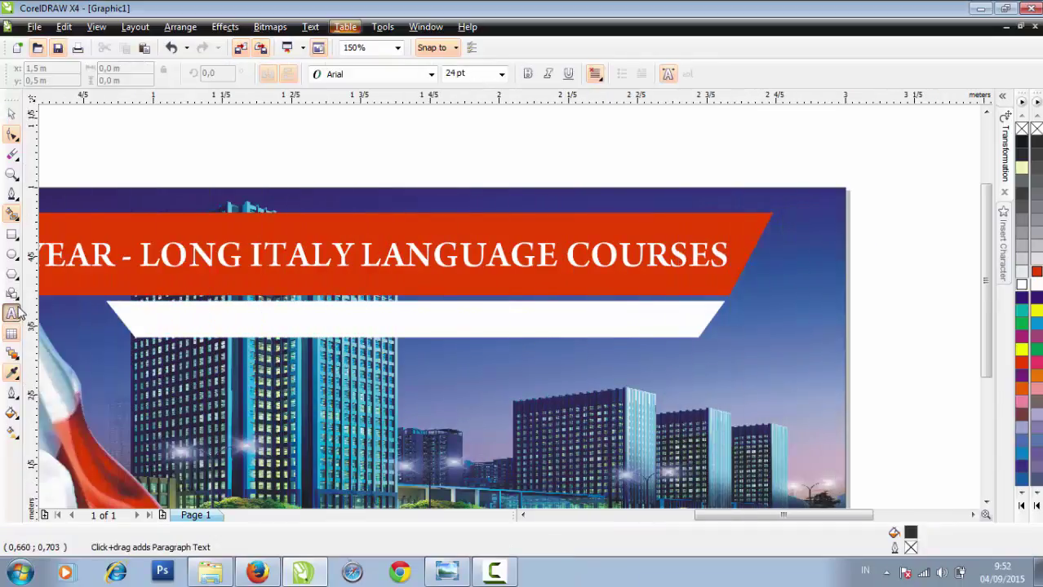
{"action": "left_click", "coordinate": [236, 323]}
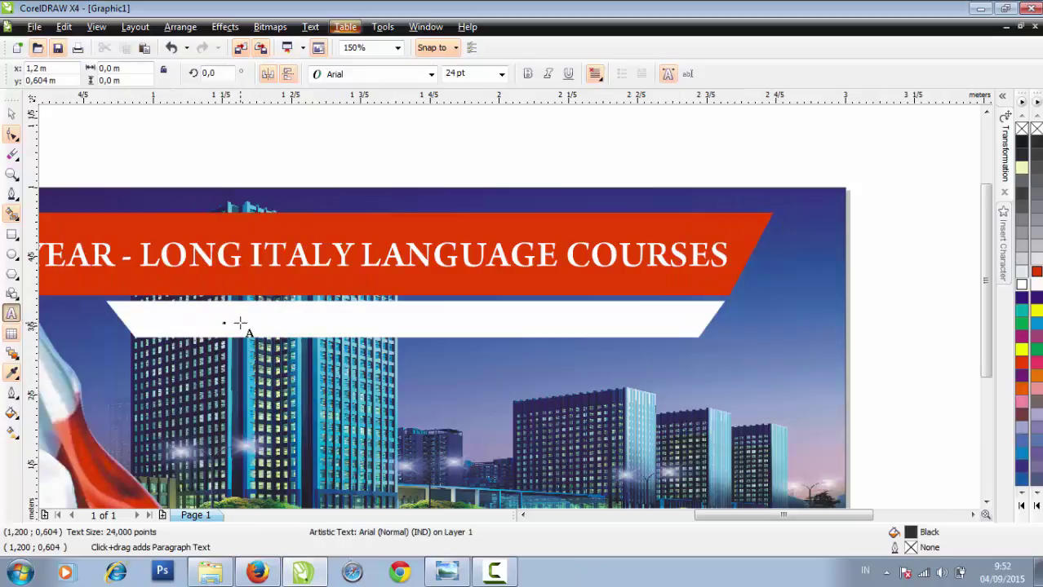
{"action": "scroll", "coordinate": [495, 302], "scroll_direction": "up", "scroll_amount": 1}
{"action": "left_click", "coordinate": [495, 306]}
{"action": "type", "text": "a"}
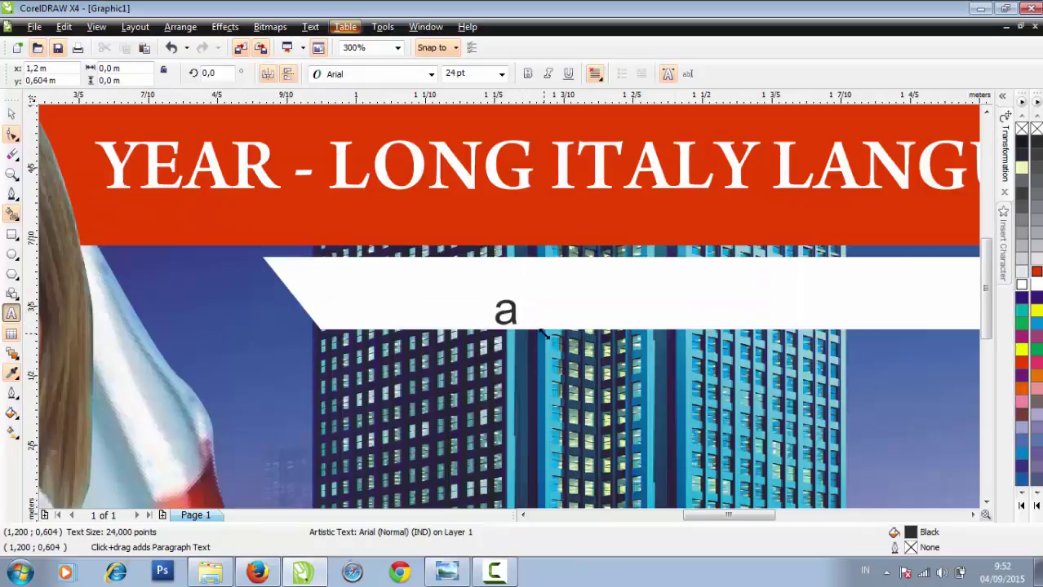
{"action": "key", "text": "BackSpace"}
{"action": "type", "text": "a"}
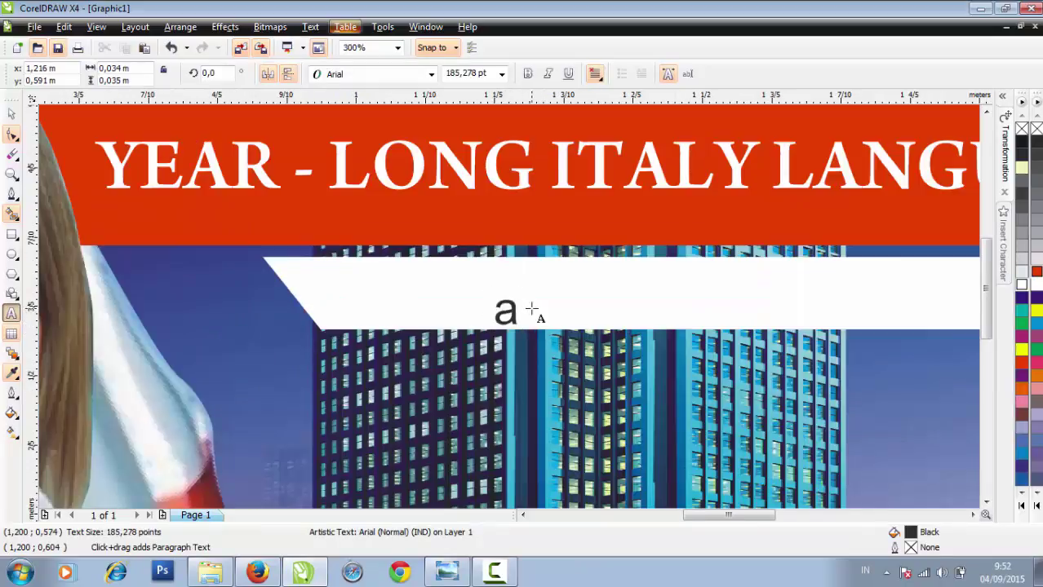
{"action": "key", "text": "BackSpace"}
{"action": "key", "text": "Caps_Lock"}
{"action": "type", "text": "a"}
{"action": "key", "text": "BackSpace"}
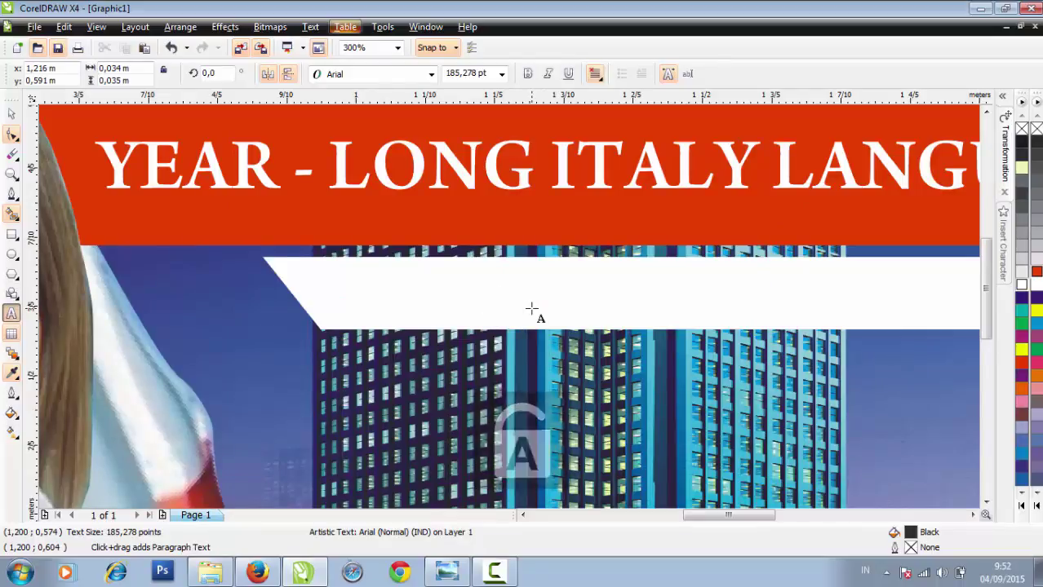
{"action": "type", "text": "A"}
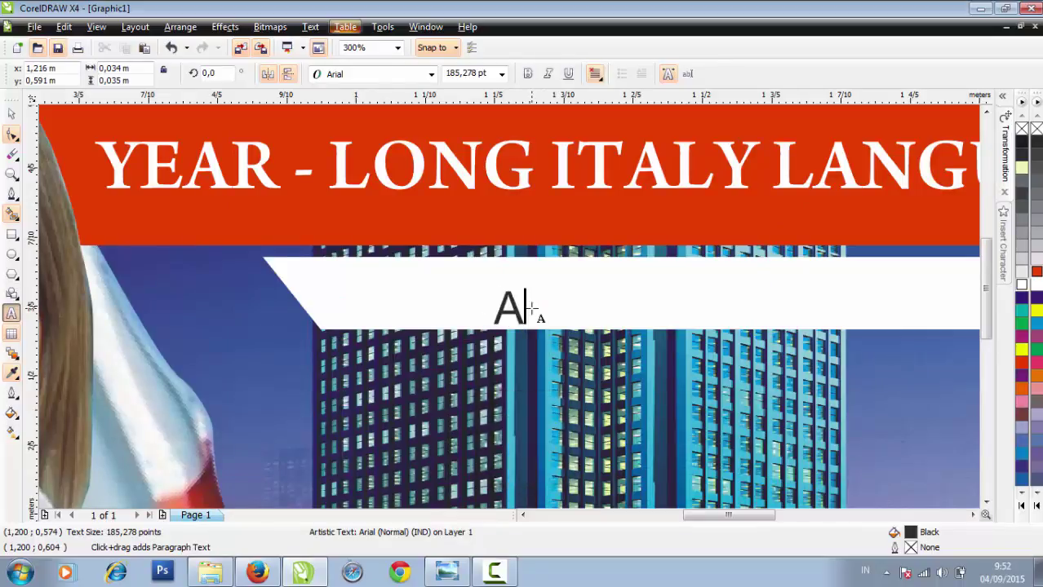
{"action": "key", "text": "Caps_Lock"}
{"action": "key", "text": "F3"}
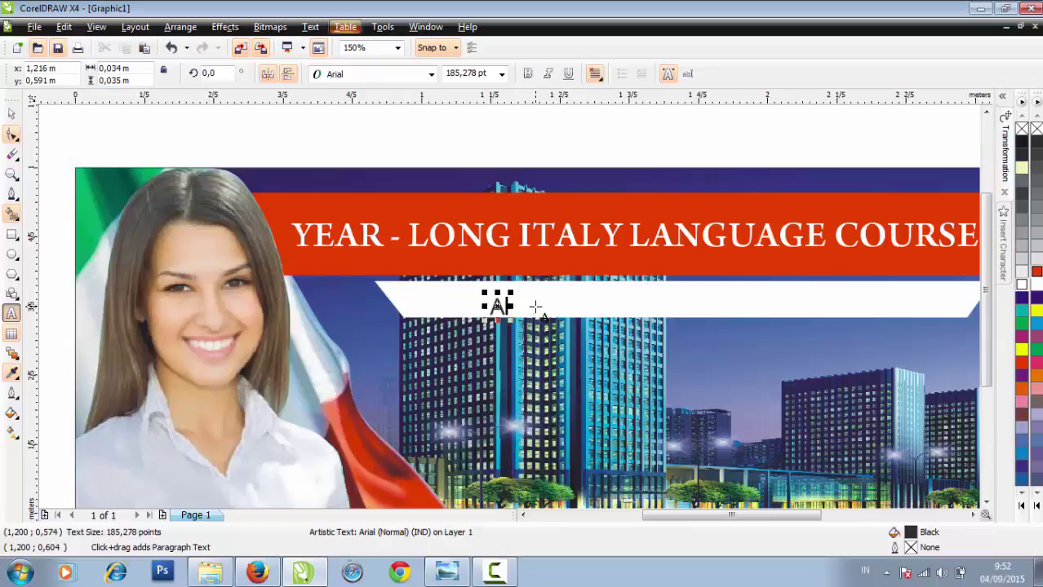
Complete the first word of the white bar's text as "Assistance"
{"action": "type", "text": "SS"}
{"action": "key", "text": "BackSpace"}
{"action": "key", "text": "BackSpace"}
{"action": "key", "text": "Caps_Lock"}
{"action": "type", "text": "ssi"}
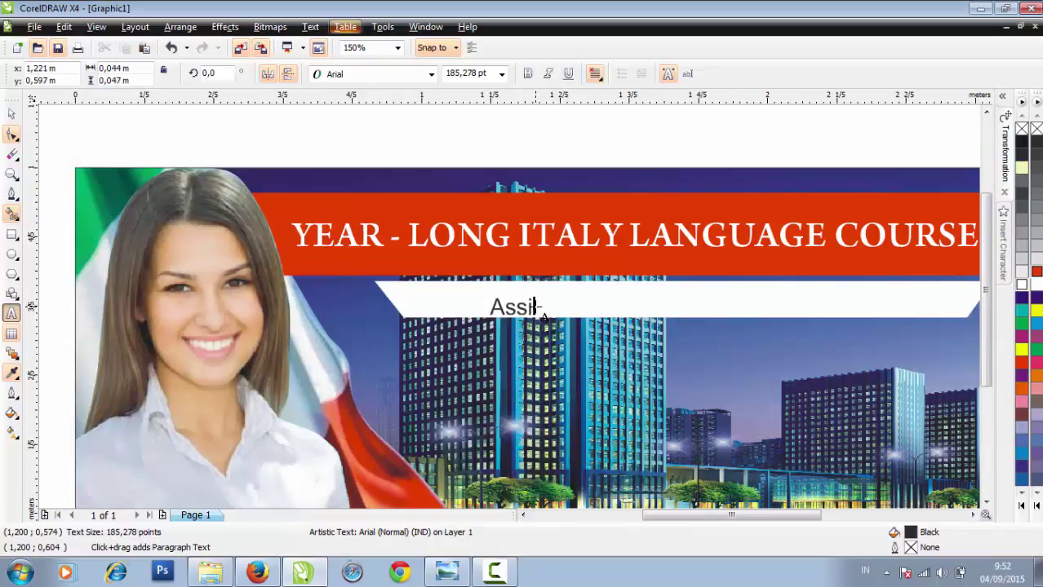
{"action": "type", "text": "stance"}
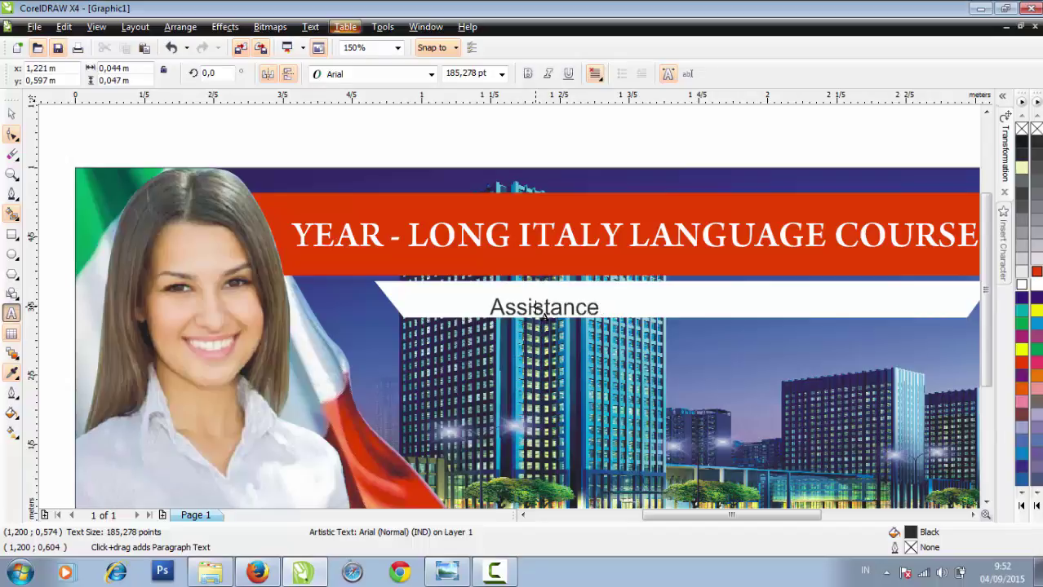
Continue the white bar's text after "Assistance" with "in finding accomo"
{"action": "type", "text": " in finfing"}
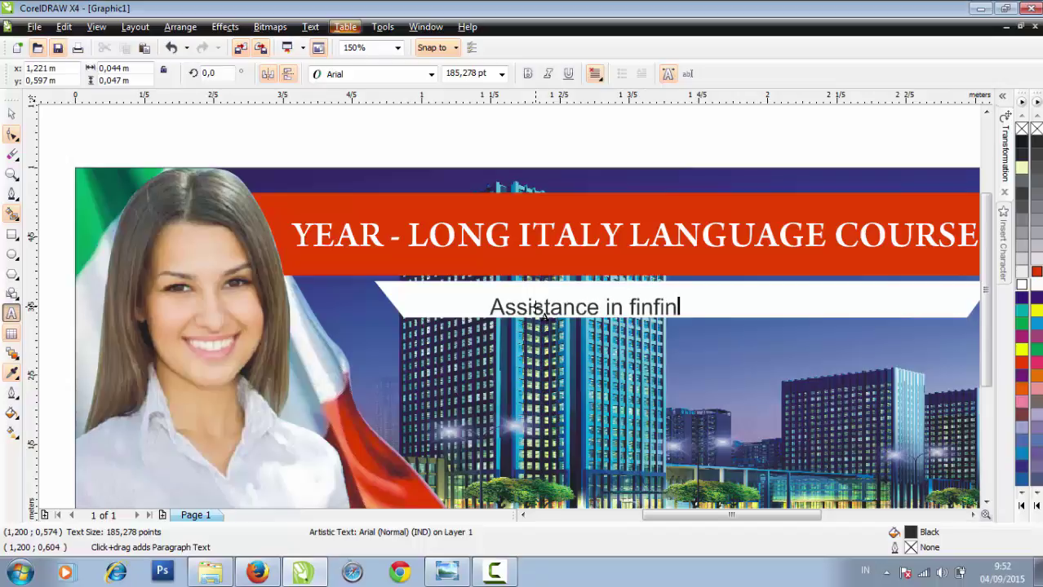
{"action": "key", "text": "BackSpace"}
{"action": "key", "text": "BackSpace"}
{"action": "key", "text": "BackSpace"}
{"action": "key", "text": "BackSpace"}
{"action": "type", "text": "din"}
{"action": "type", "text": "g al"}
{"action": "key", "text": "BackSpace"}
{"action": "type", "text": "ccomo"}
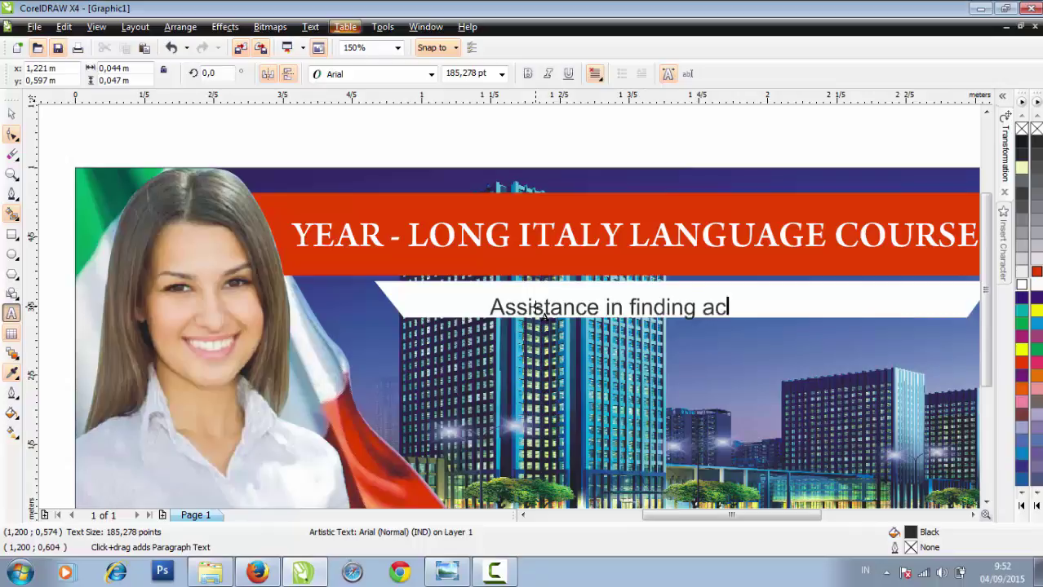